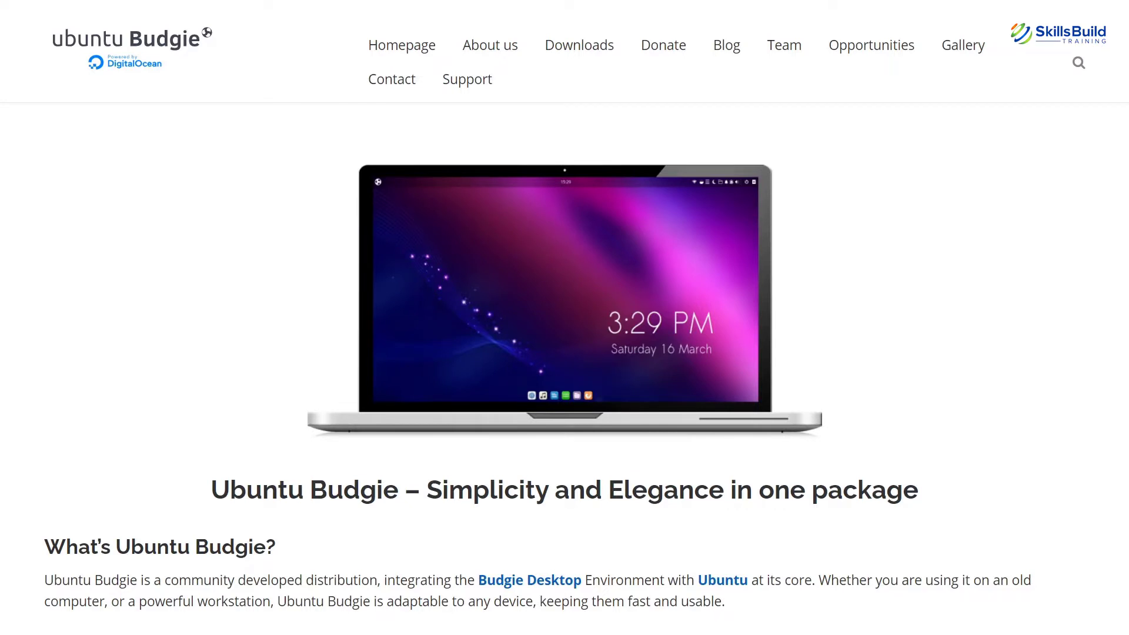
Step: Look through the Ubuntu Budgie homepage's desktop feature showcases and the stable releases offered on the Downloads page
{"action": "scroll", "coordinate": [565, 318], "scroll_direction": "down", "scroll_amount": 4}
{"action": "scroll", "coordinate": [564, 318], "scroll_direction": "down", "scroll_amount": 5}
{"action": "scroll", "coordinate": [564, 317], "scroll_direction": "down", "scroll_amount": 5}
{"action": "scroll", "coordinate": [565, 318], "scroll_direction": "down", "scroll_amount": 5}
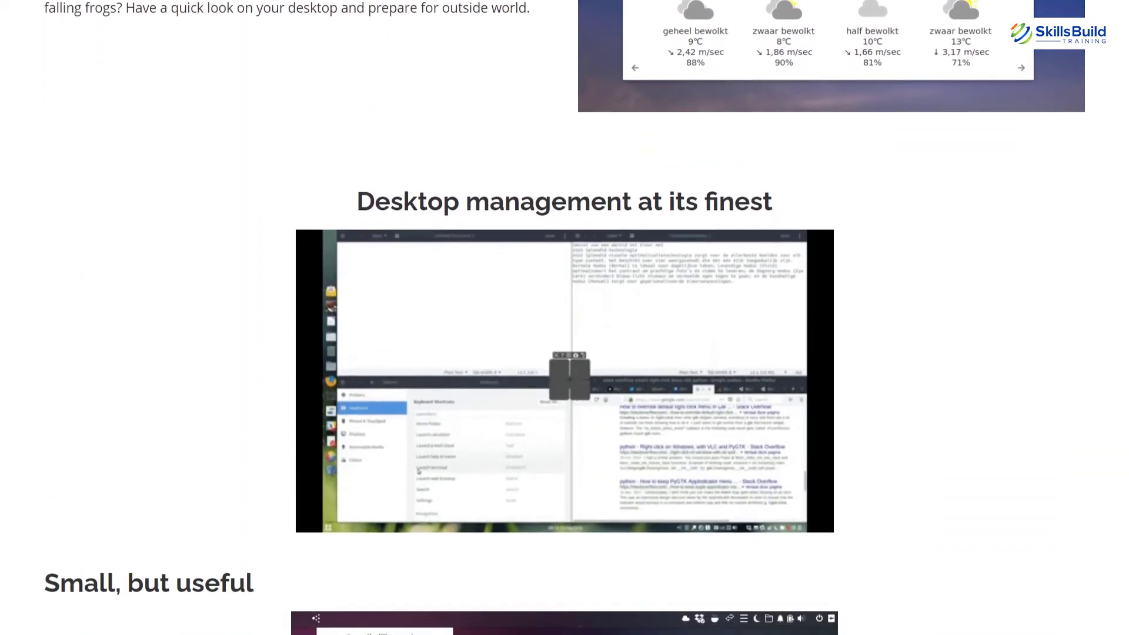
{"action": "scroll", "coordinate": [564, 318], "scroll_direction": "down", "scroll_amount": 5}
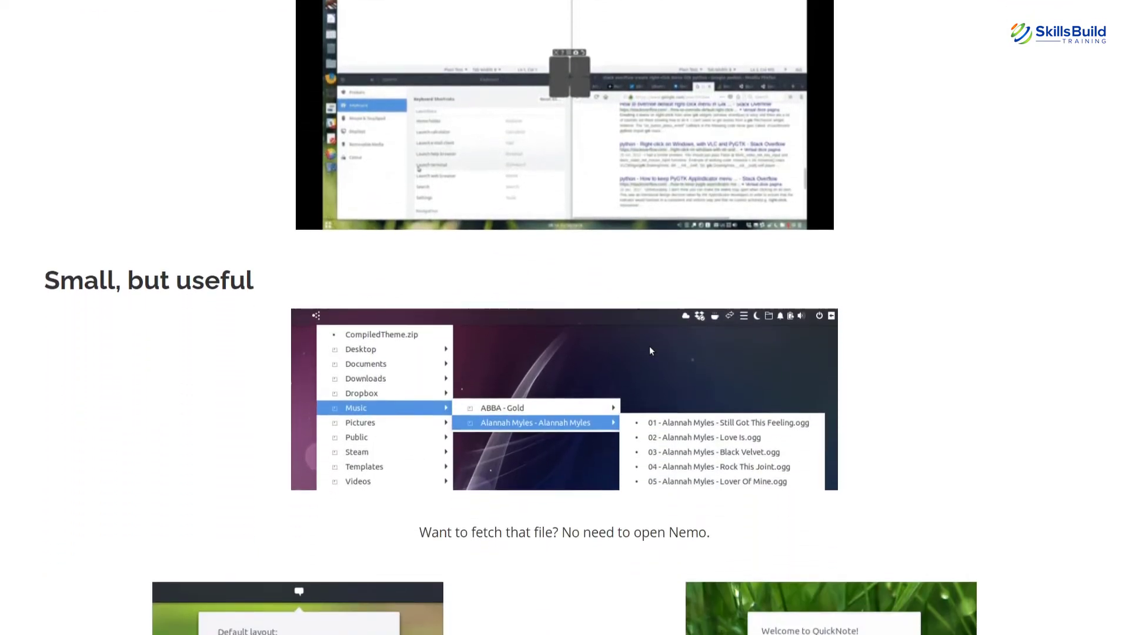
{"action": "scroll", "coordinate": [565, 317], "scroll_direction": "down", "scroll_amount": 4}
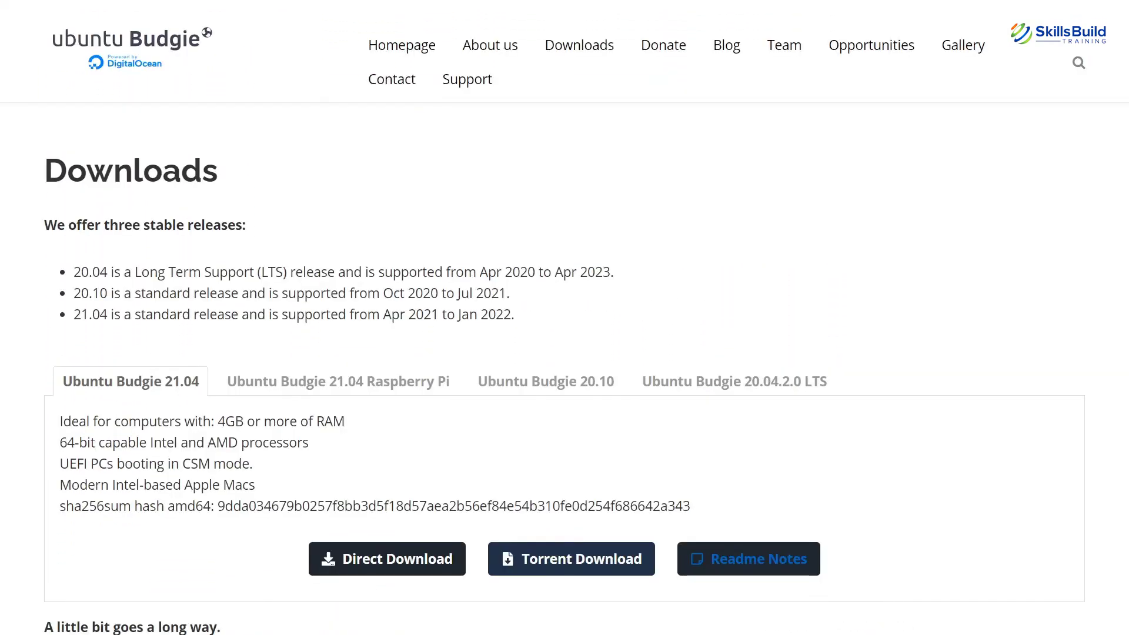
{"action": "scroll", "coordinate": [565, 318], "scroll_direction": "down", "scroll_amount": 2}
{"action": "scroll", "coordinate": [565, 318], "scroll_direction": "down", "scroll_amount": 1}
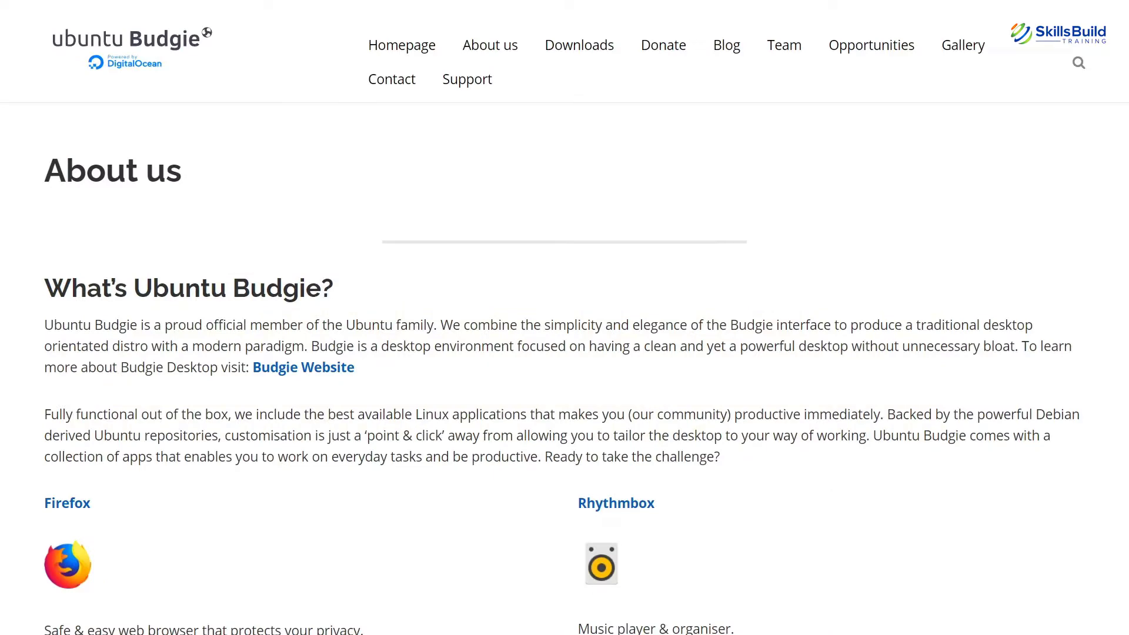
Step: Read the About us page's introduction to Ubuntu Budgie and its overview of bundled applications
{"action": "scroll", "coordinate": [565, 353], "scroll_direction": "down", "scroll_amount": 3}
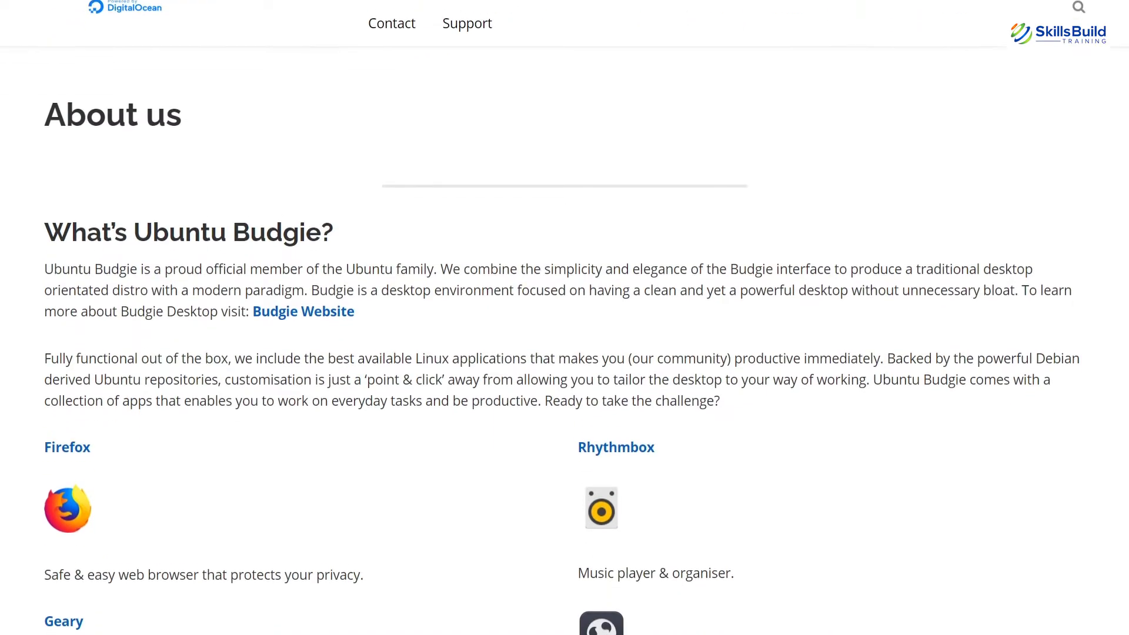
{"action": "scroll", "coordinate": [565, 353], "scroll_direction": "down", "scroll_amount": 3}
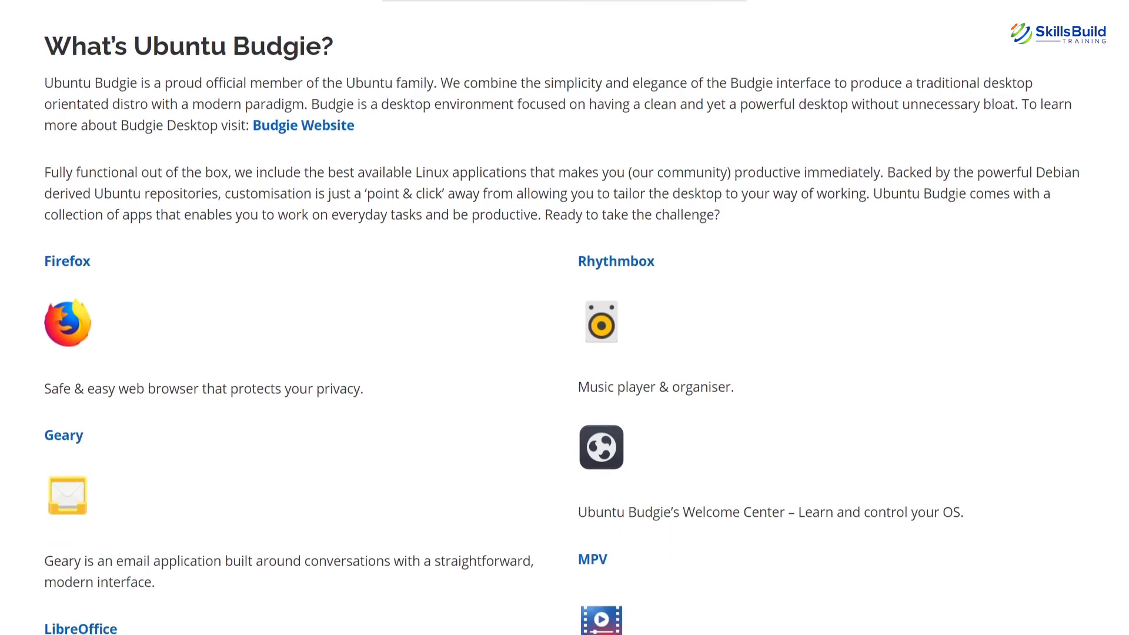
{"action": "scroll", "coordinate": [565, 353], "scroll_direction": "down", "scroll_amount": 3}
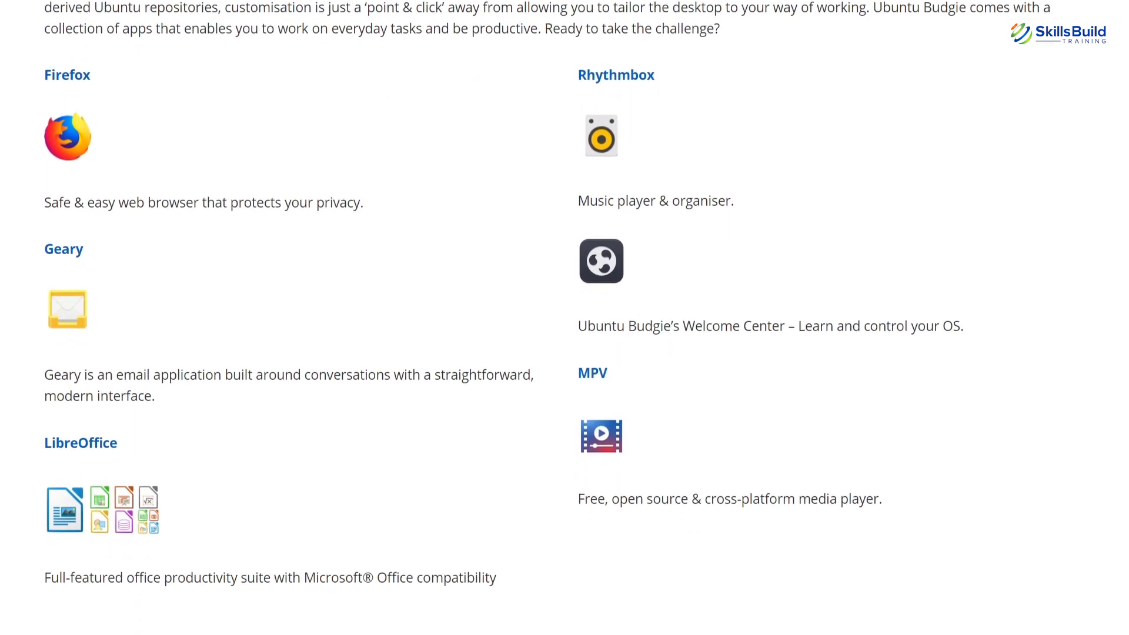
{"action": "scroll", "coordinate": [564, 353], "scroll_direction": "down", "scroll_amount": 3}
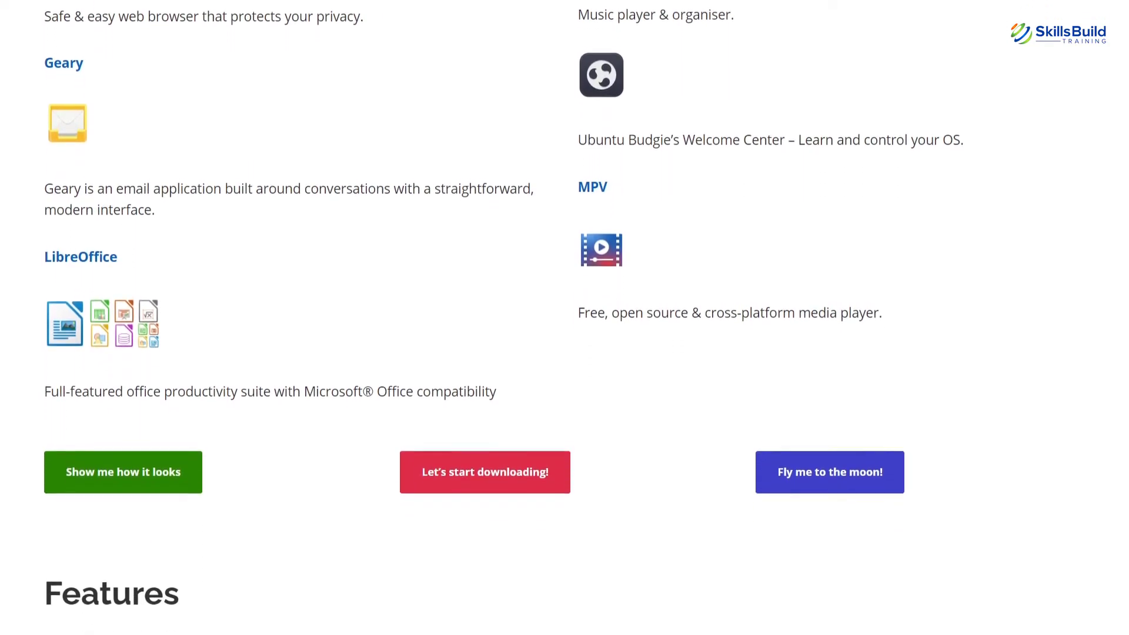
{"action": "scroll", "coordinate": [564, 352], "scroll_direction": "down", "scroll_amount": 3}
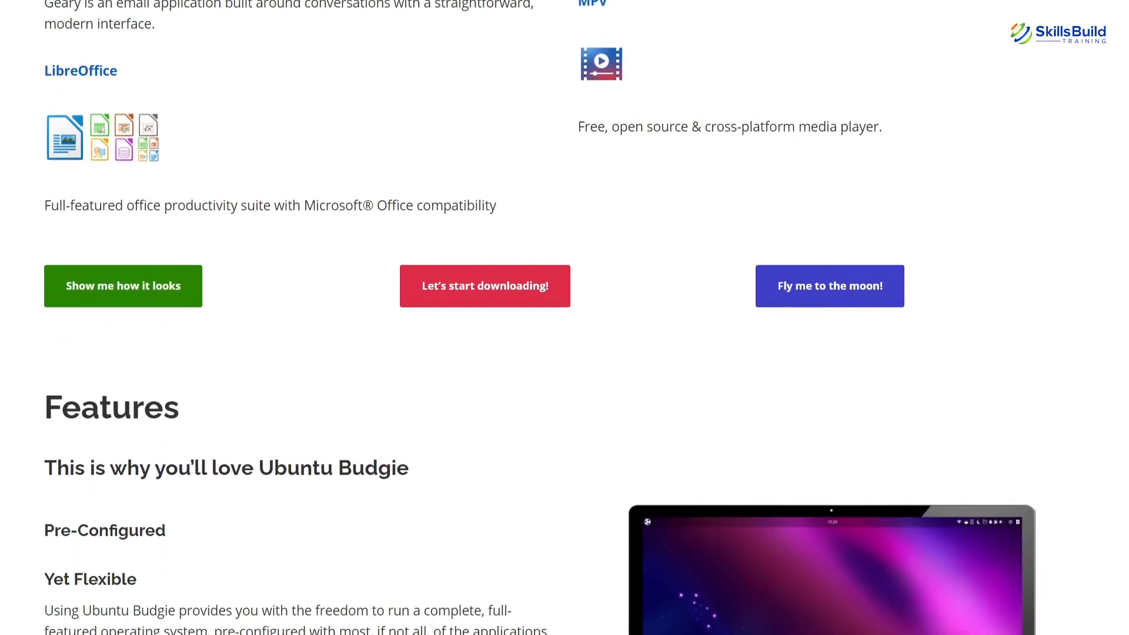
Step: Examine the Features section of the About us page, from pre-configuration and security to applications, gaming, migration and community
{"action": "scroll", "coordinate": [564, 353], "scroll_direction": "down", "scroll_amount": 3}
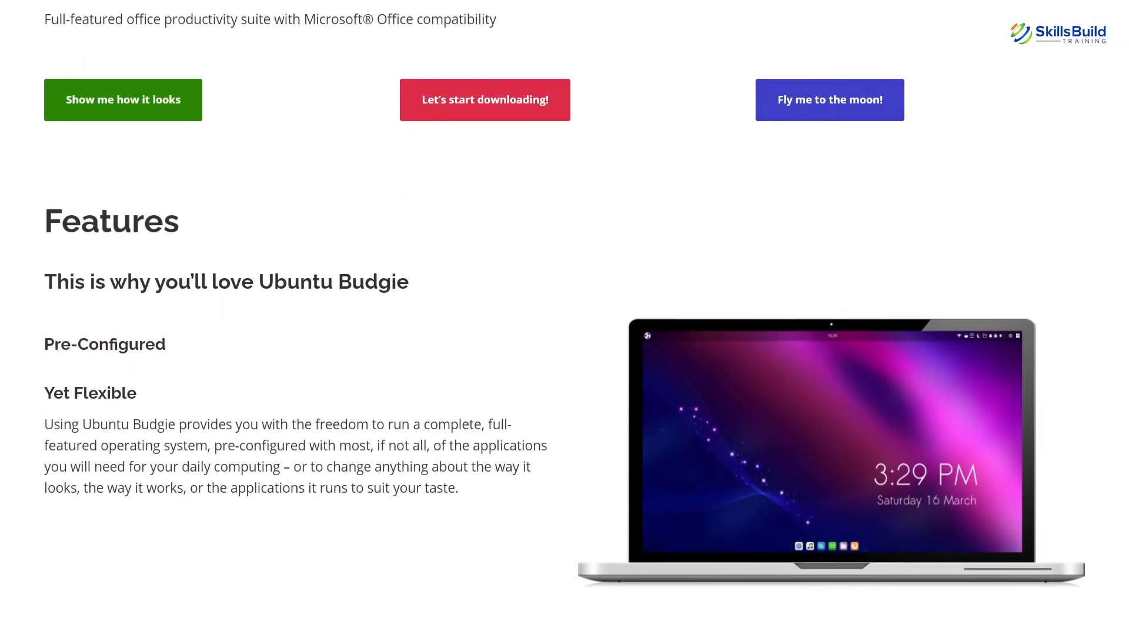
{"action": "scroll", "coordinate": [564, 353], "scroll_direction": "down", "scroll_amount": 3}
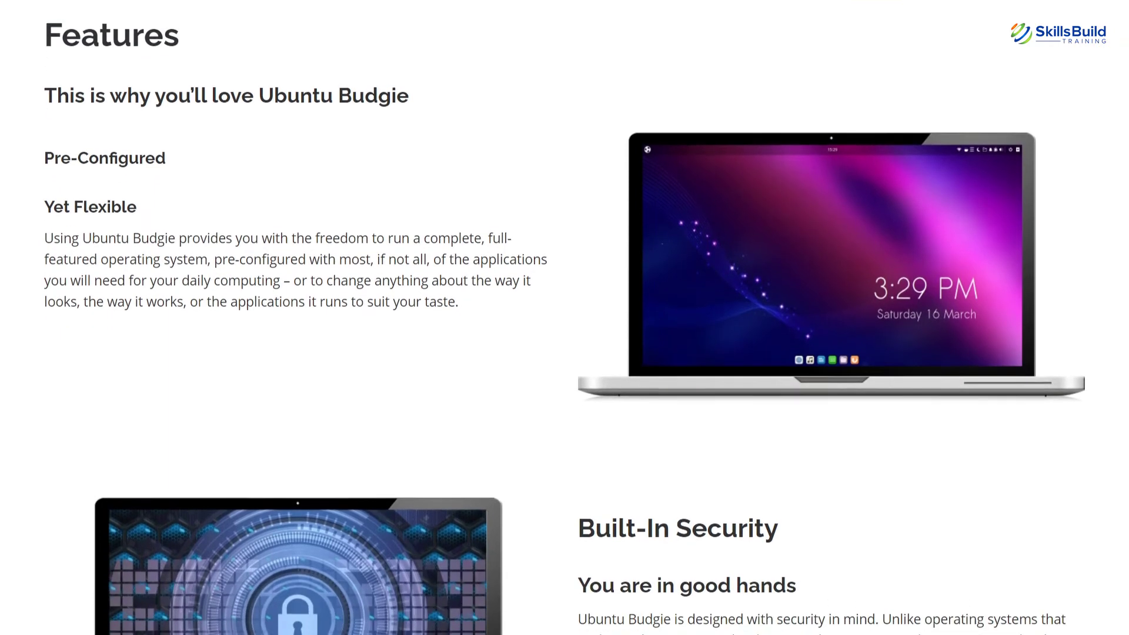
{"action": "scroll", "coordinate": [565, 353], "scroll_direction": "down", "scroll_amount": 3}
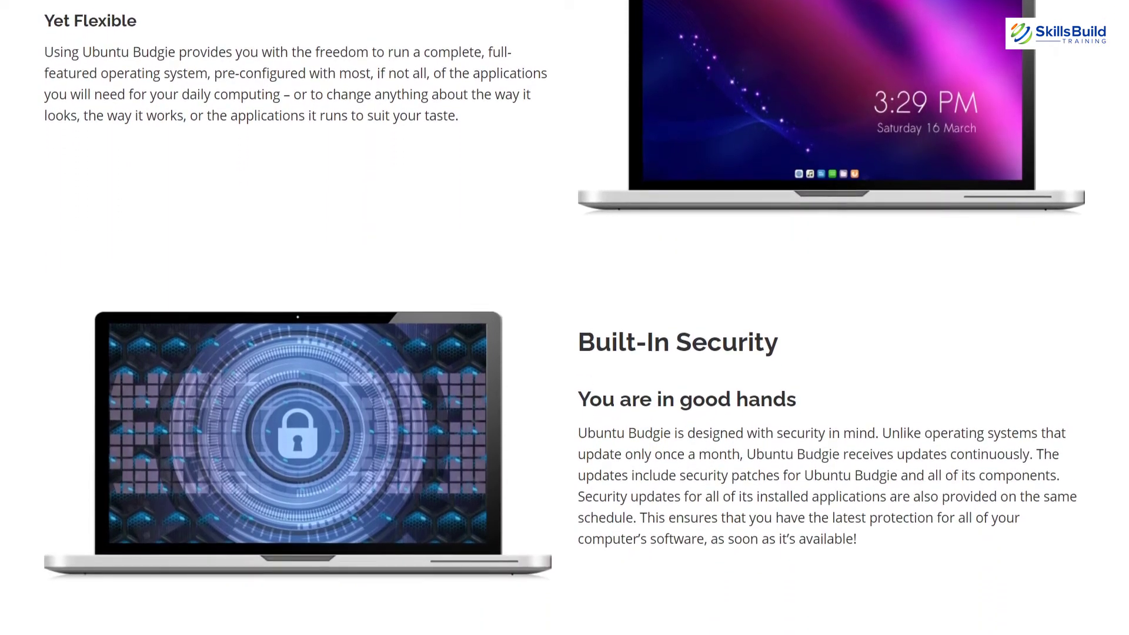
{"action": "scroll", "coordinate": [564, 353], "scroll_direction": "down", "scroll_amount": 3}
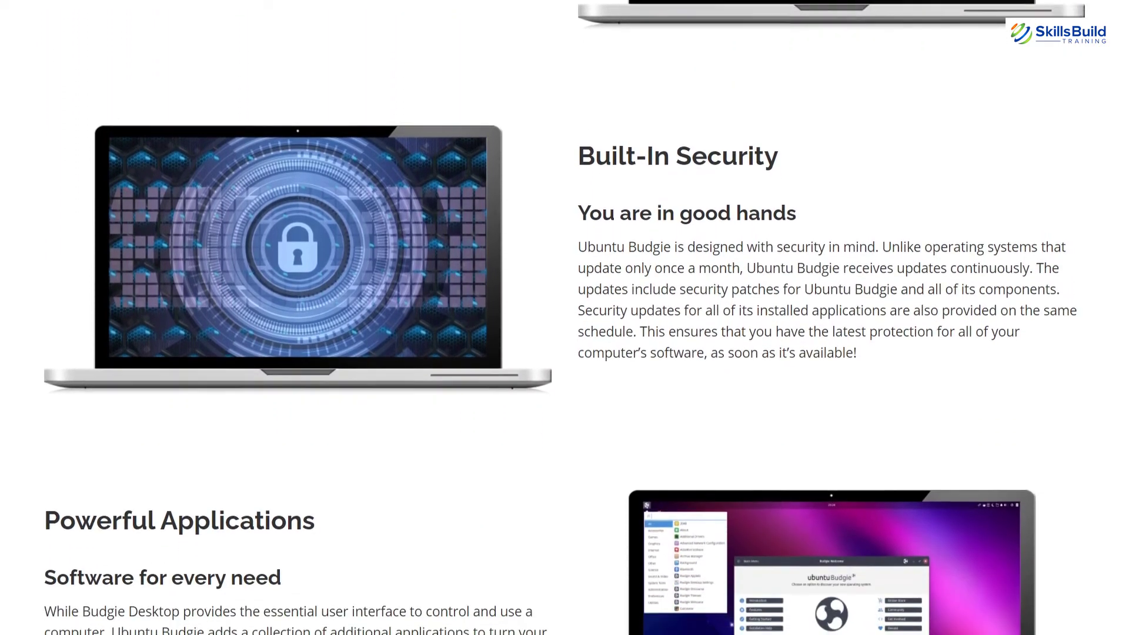
{"action": "scroll", "coordinate": [564, 353], "scroll_direction": "down", "scroll_amount": 3}
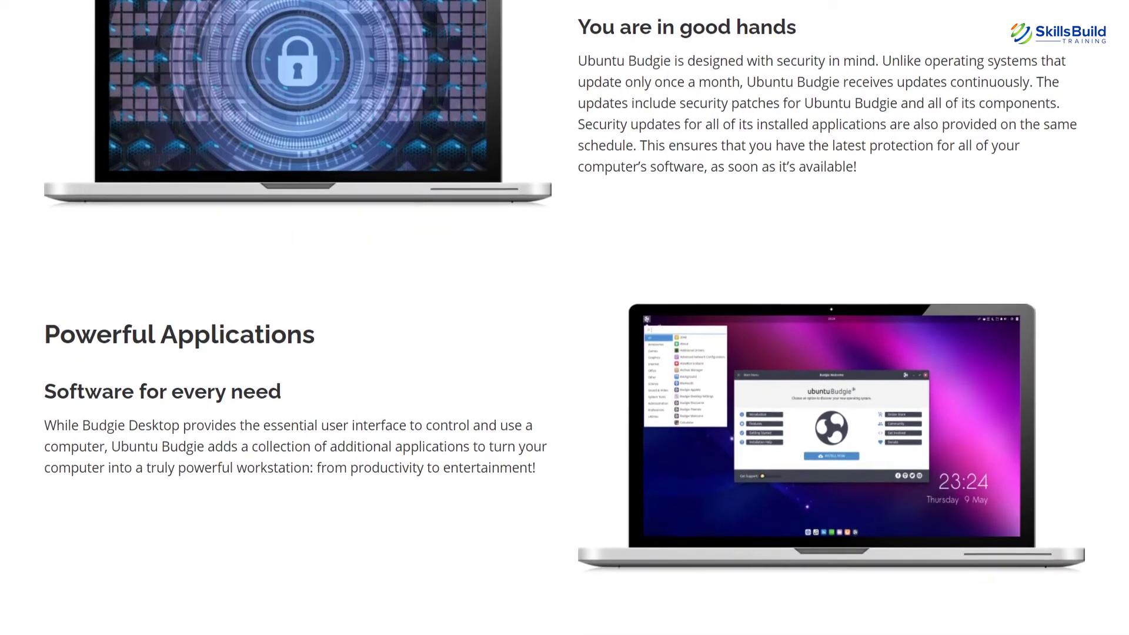
{"action": "scroll", "coordinate": [565, 353], "scroll_direction": "down", "scroll_amount": 3}
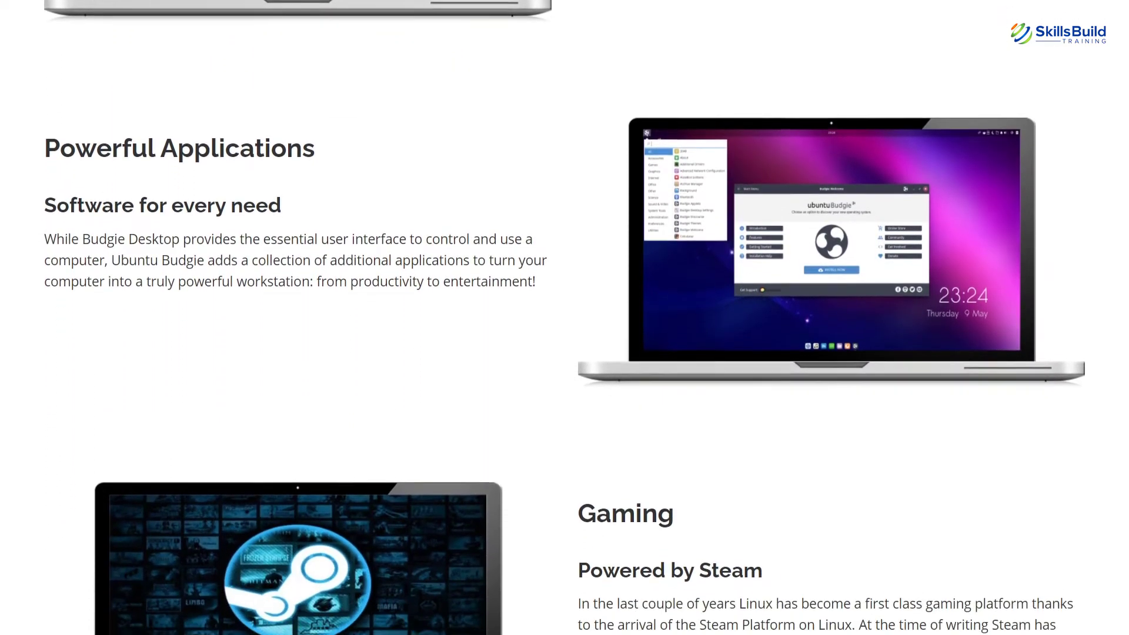
{"action": "scroll", "coordinate": [564, 353], "scroll_direction": "down", "scroll_amount": 3}
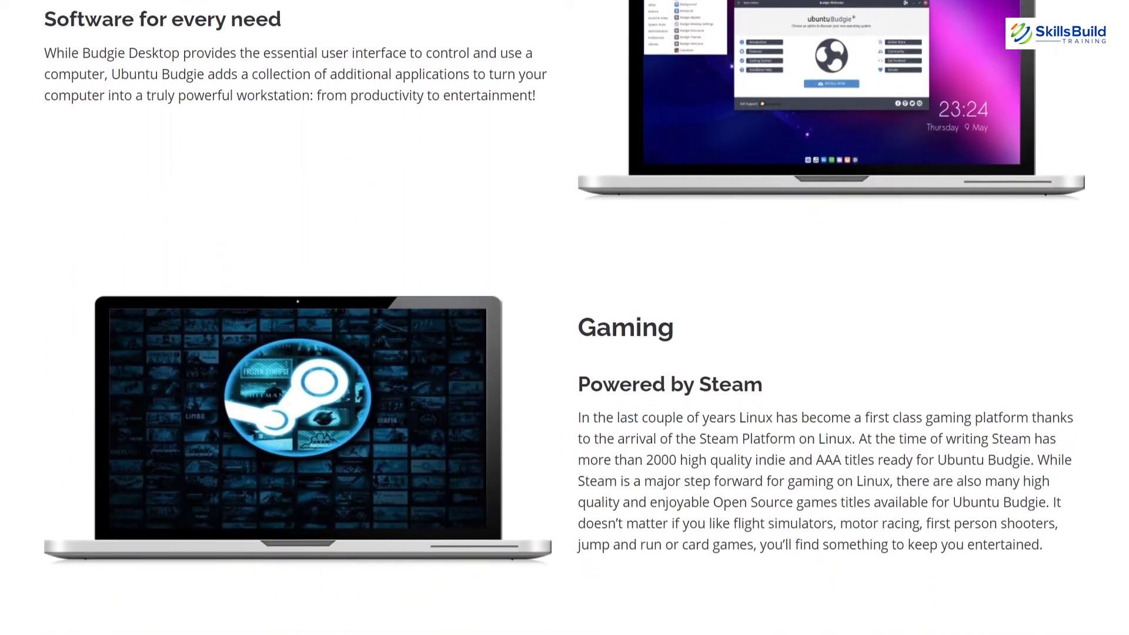
{"action": "scroll", "coordinate": [565, 353], "scroll_direction": "down", "scroll_amount": 3}
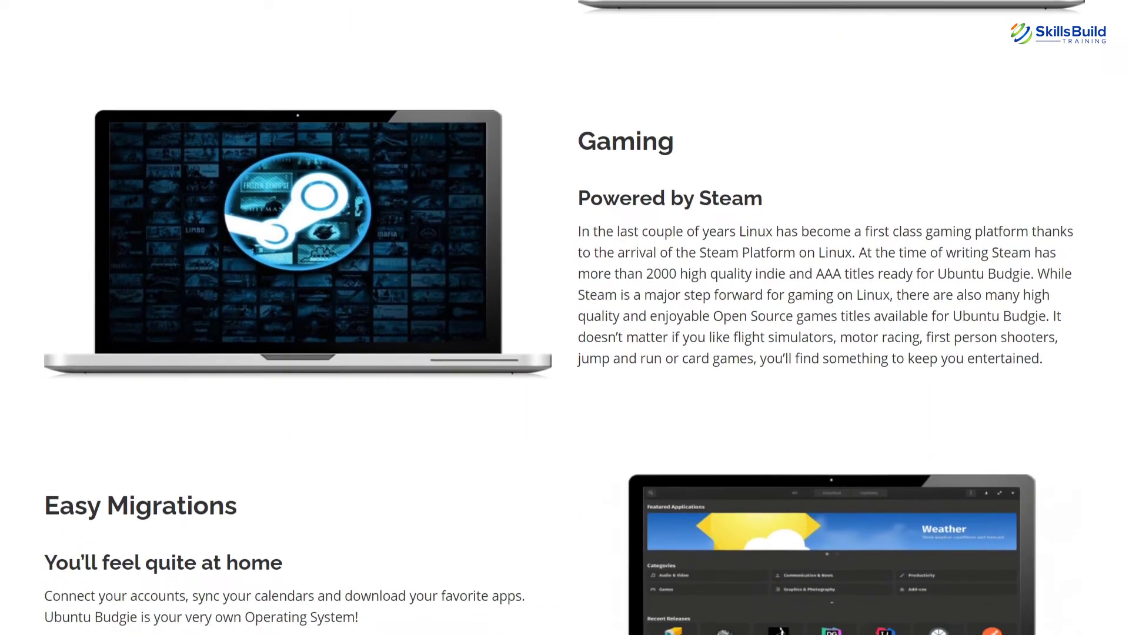
{"action": "scroll", "coordinate": [565, 353], "scroll_direction": "down", "scroll_amount": 3}
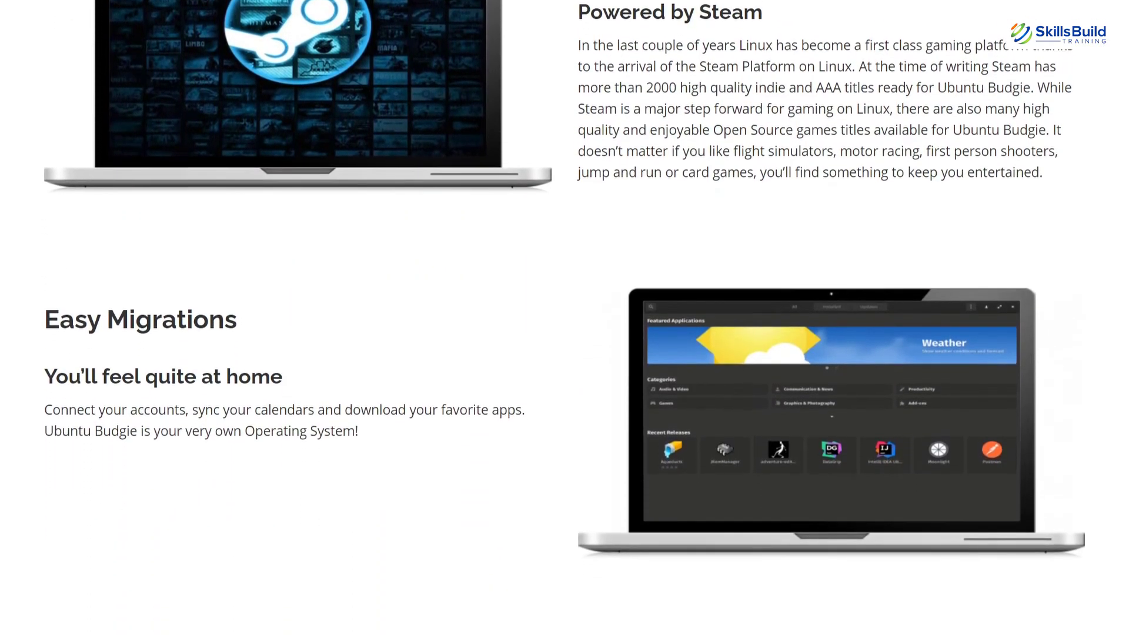
{"action": "scroll", "coordinate": [564, 353], "scroll_direction": "down", "scroll_amount": 3}
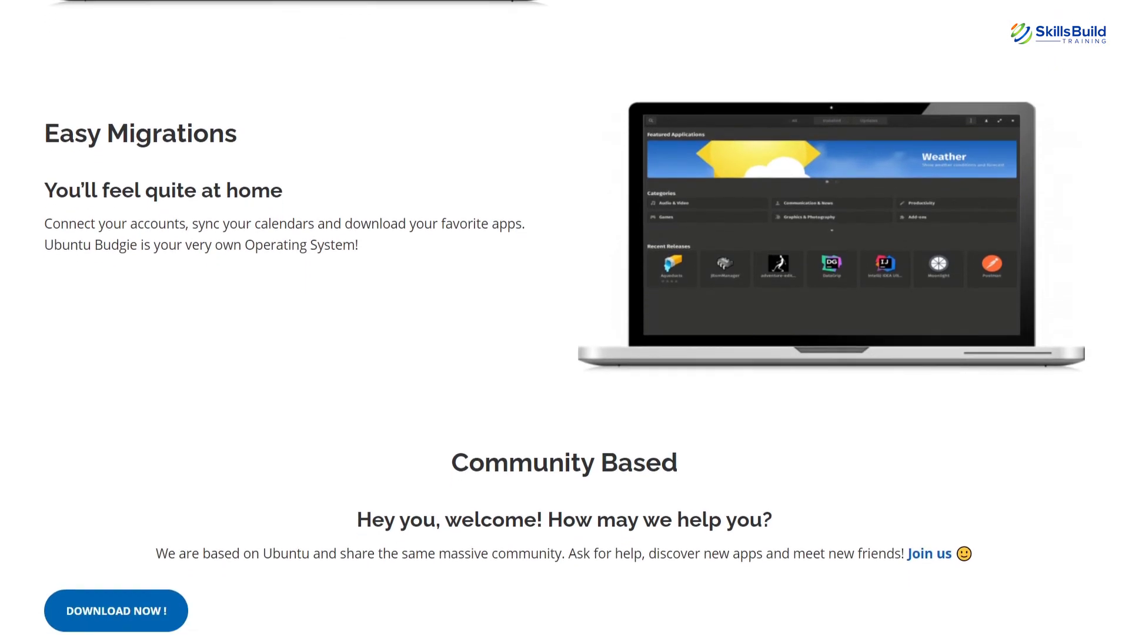
{"action": "scroll", "coordinate": [565, 353], "scroll_direction": "down", "scroll_amount": 2}
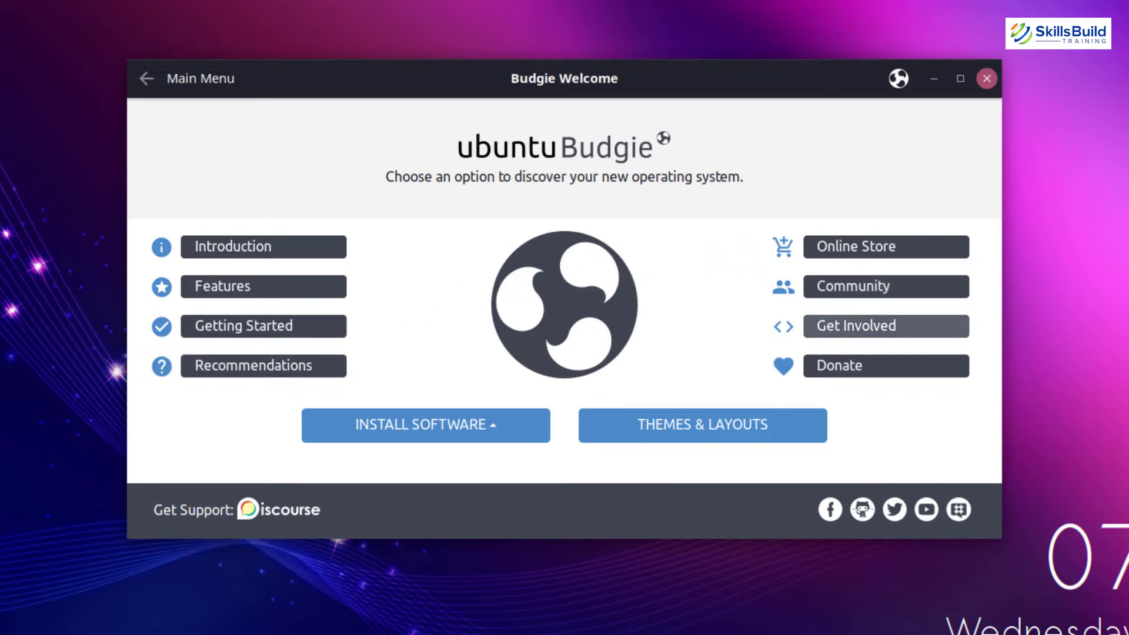
Step: Look over the software installation options in Budgie Welcome, browse the Budgie Extras applets, and return to the main menu
{"action": "left_click", "coordinate": [452, 431]}
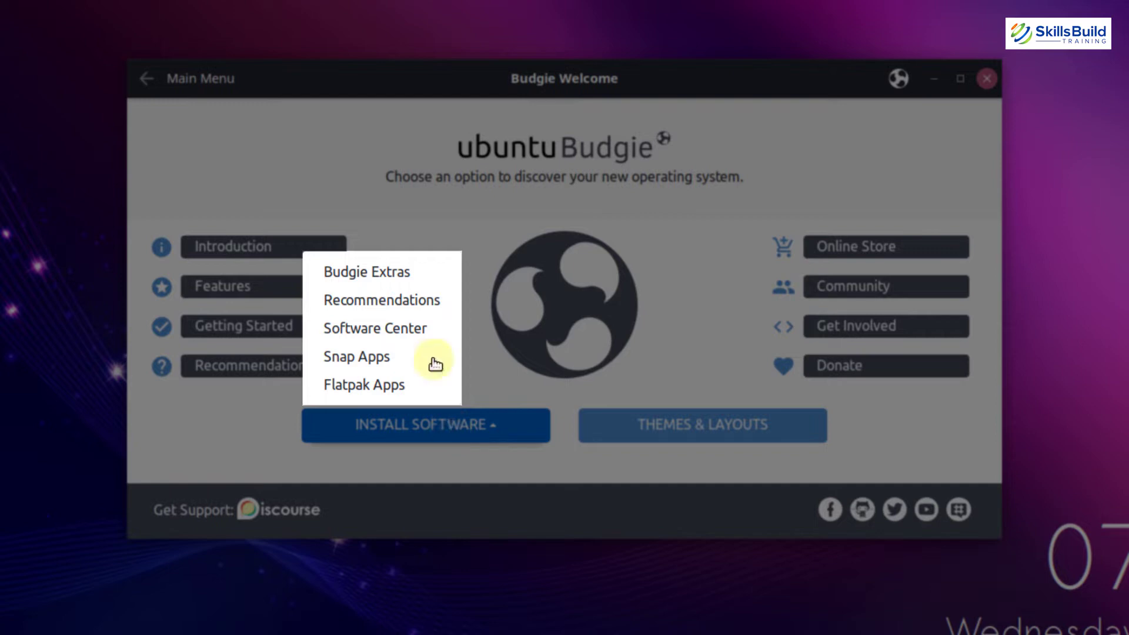
{"action": "key", "text": "Up"}
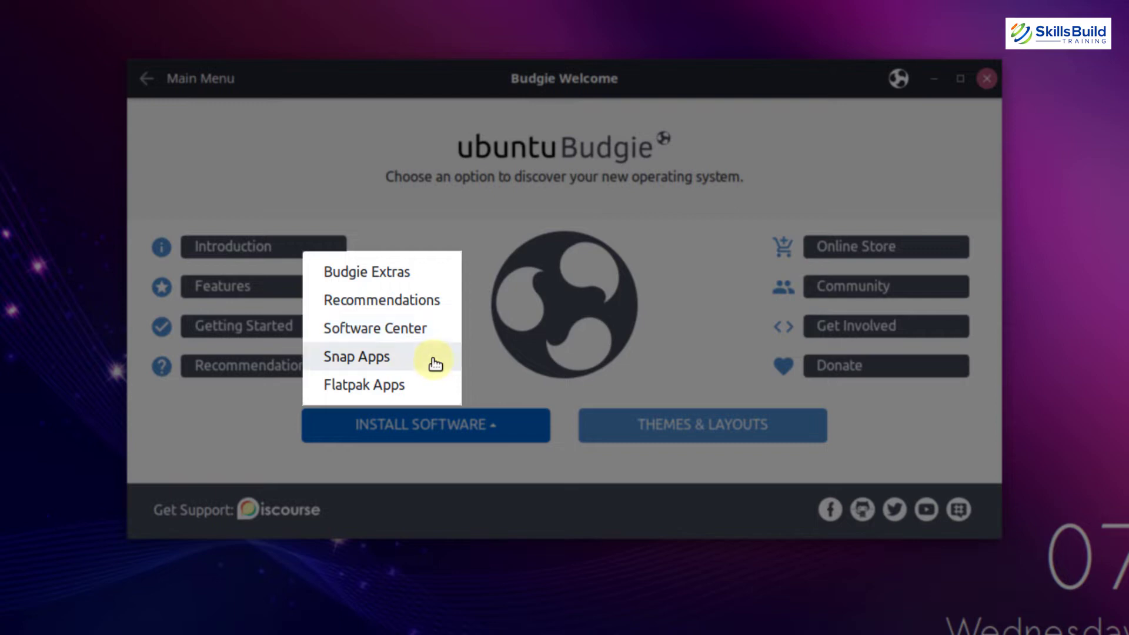
{"action": "key", "text": "Down"}
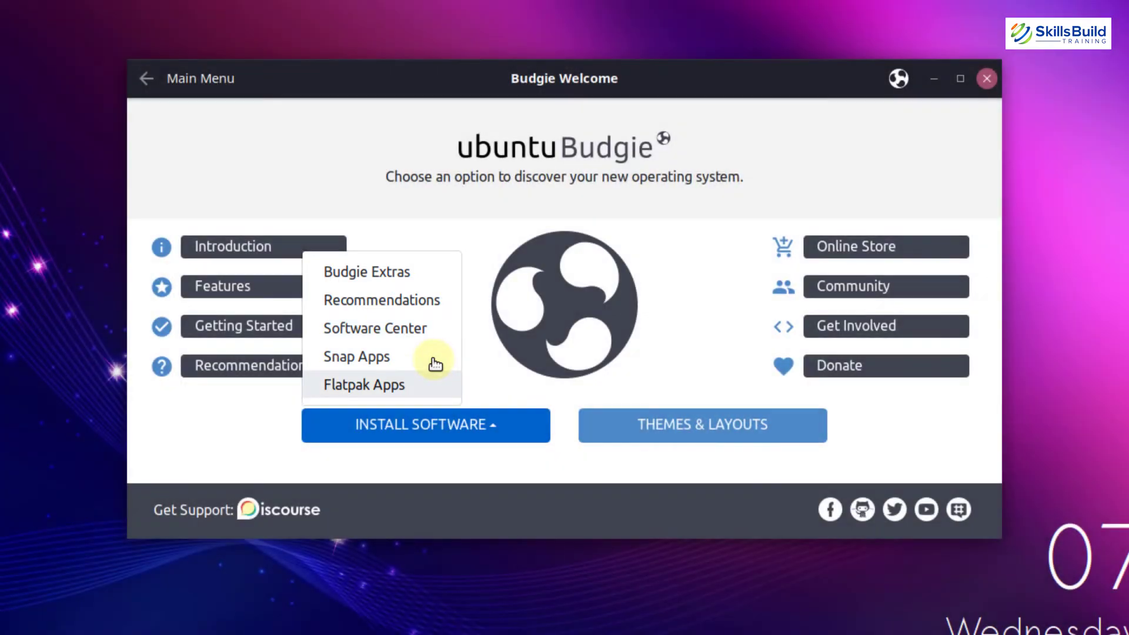
{"action": "left_click", "coordinate": [374, 276]}
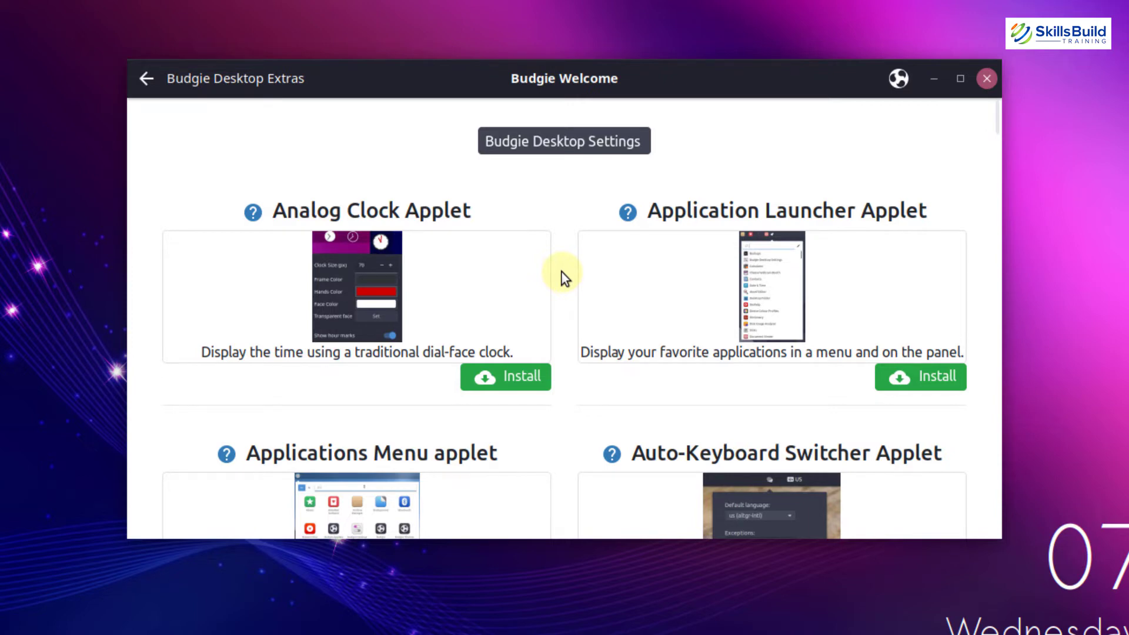
{"action": "scroll", "coordinate": [562, 273], "scroll_direction": "down", "scroll_amount": 5}
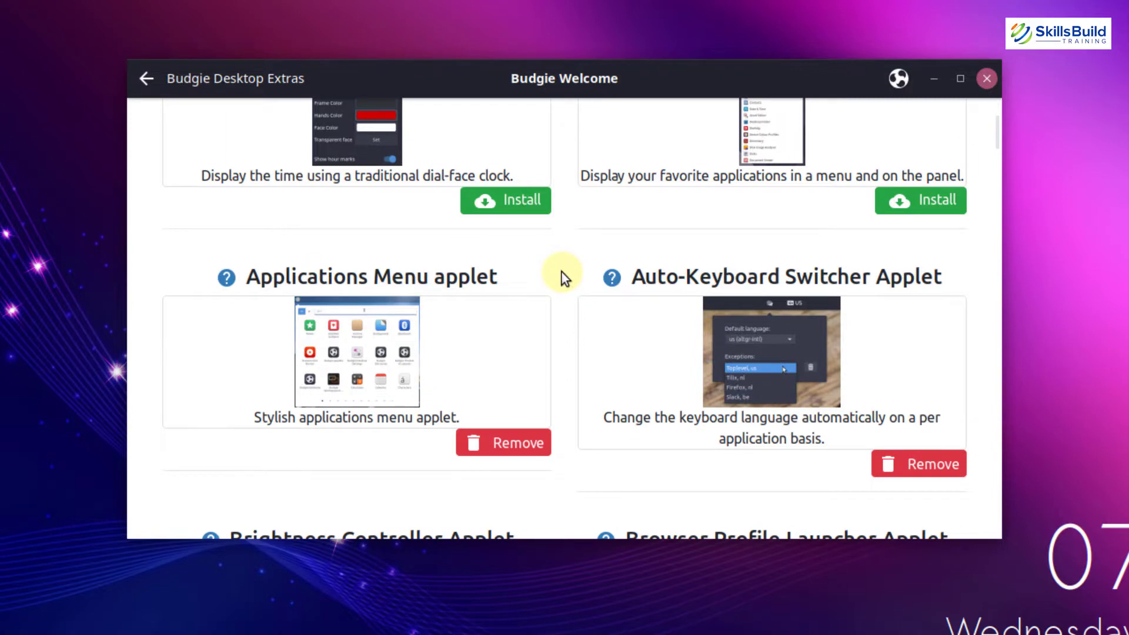
{"action": "scroll", "coordinate": [562, 273], "scroll_direction": "up", "scroll_amount": 3}
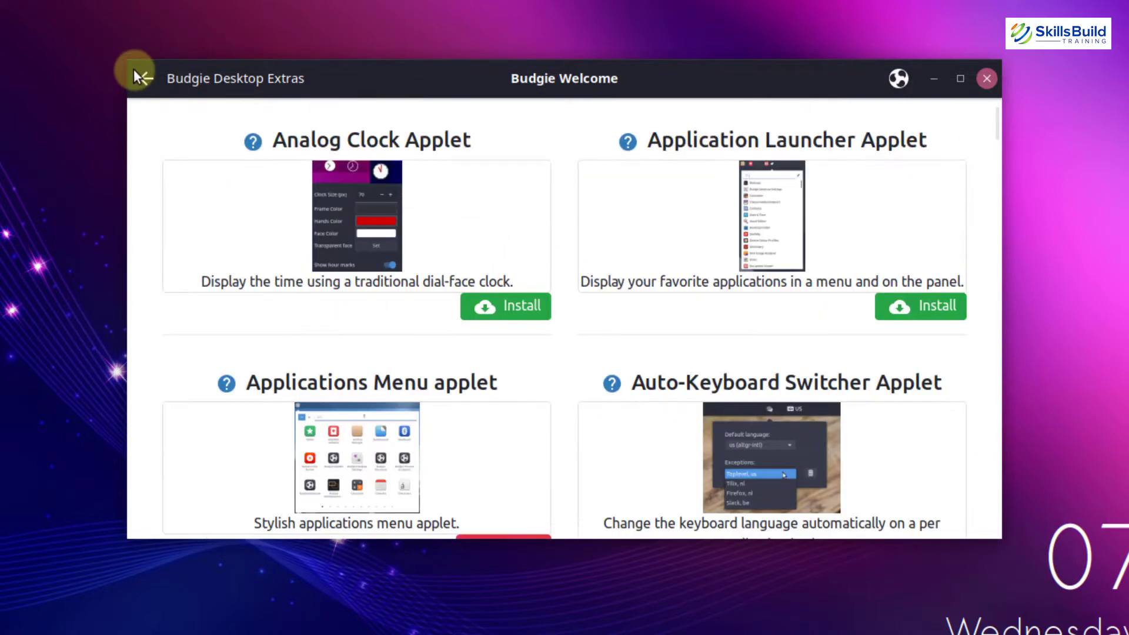
{"action": "left_click", "coordinate": [135, 73]}
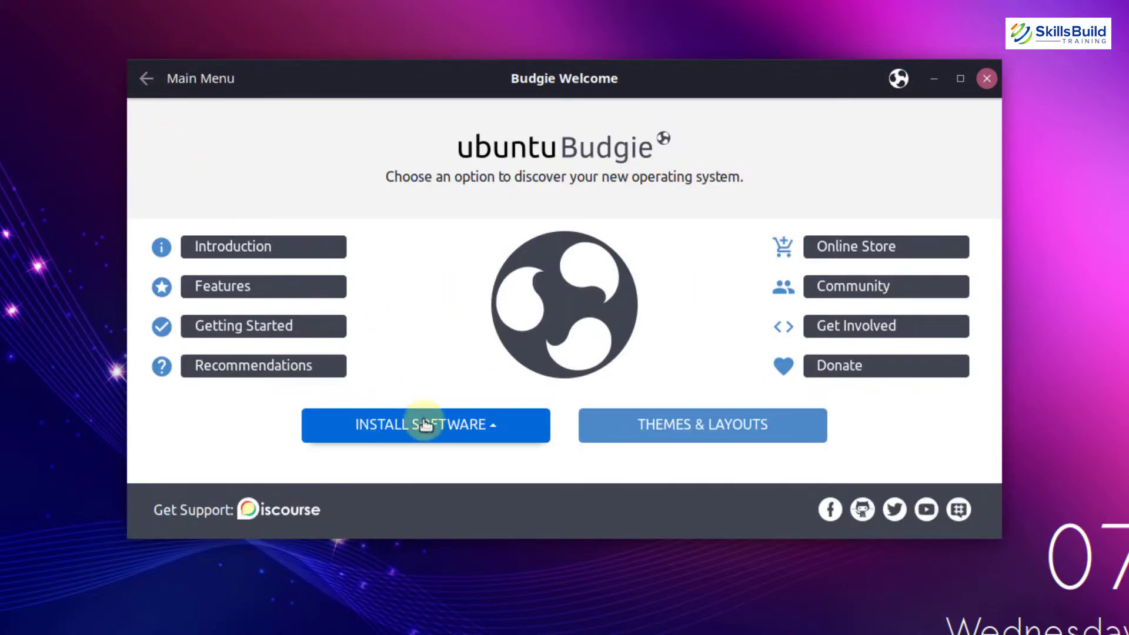
Step: Review the Recommendations software page, including the backports repository, Dropbox and Flatpak entries, and return to the main menu
{"action": "left_click", "coordinate": [434, 436]}
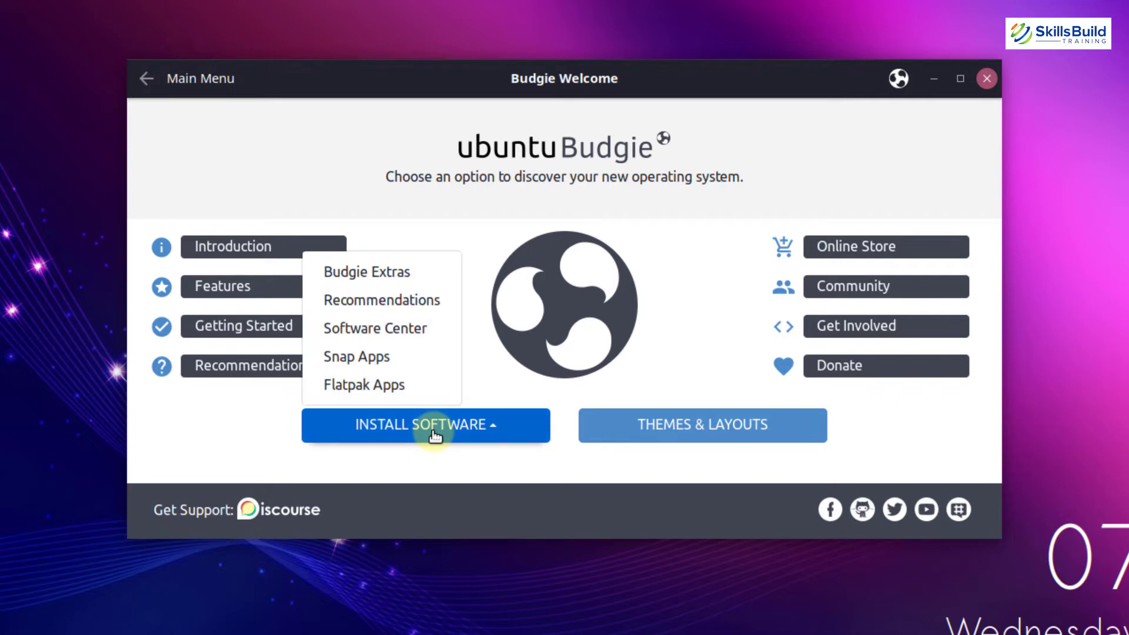
{"action": "left_click", "coordinate": [390, 301]}
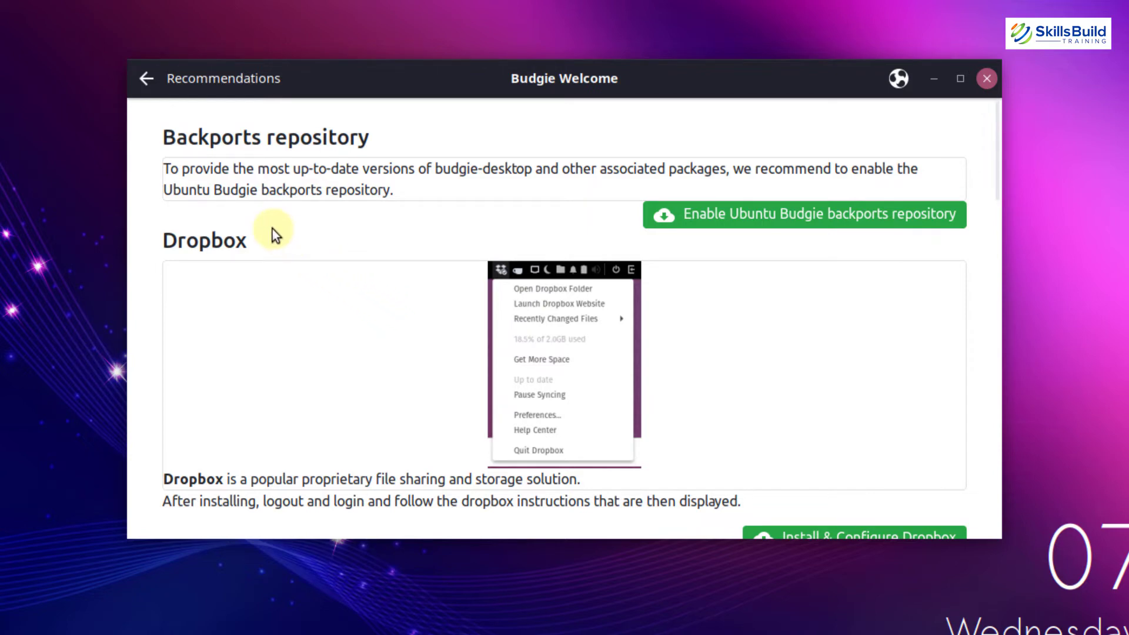
{"action": "scroll", "coordinate": [273, 230], "scroll_direction": "down", "scroll_amount": 3}
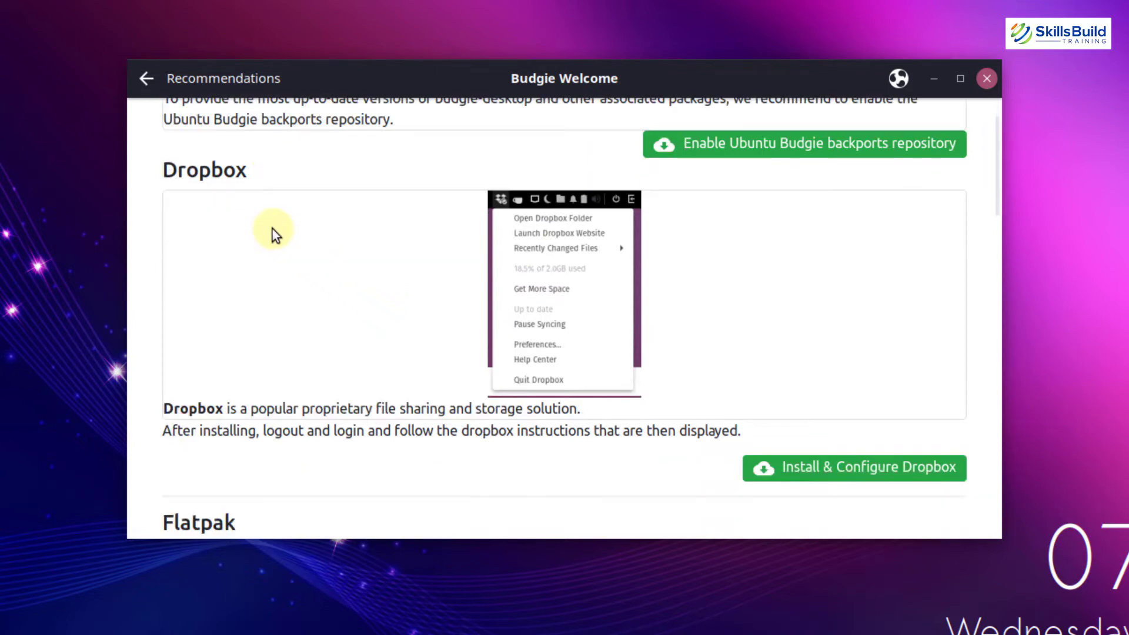
{"action": "scroll", "coordinate": [273, 228], "scroll_direction": "down", "scroll_amount": 1}
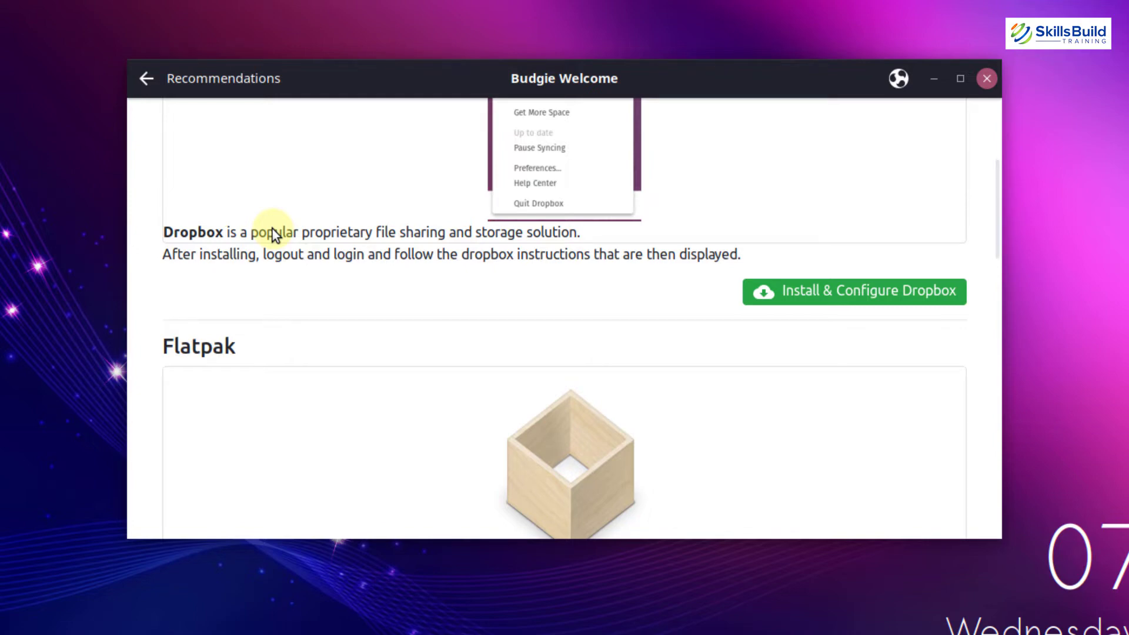
{"action": "scroll", "coordinate": [275, 234], "scroll_direction": "up", "scroll_amount": 1}
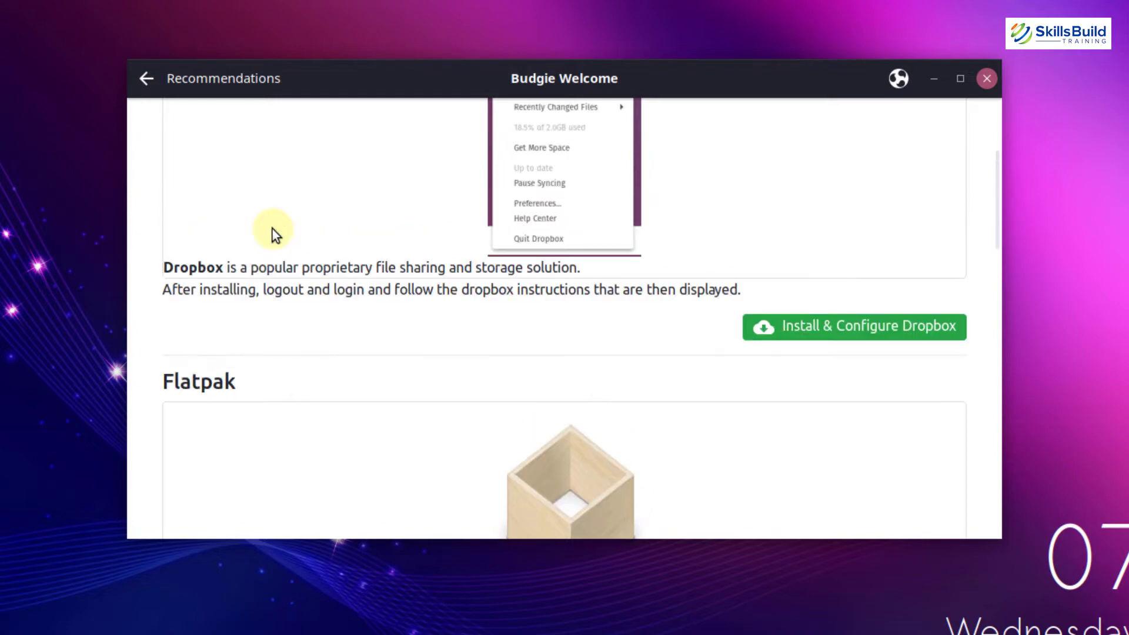
{"action": "scroll", "coordinate": [273, 230], "scroll_direction": "up", "scroll_amount": 2}
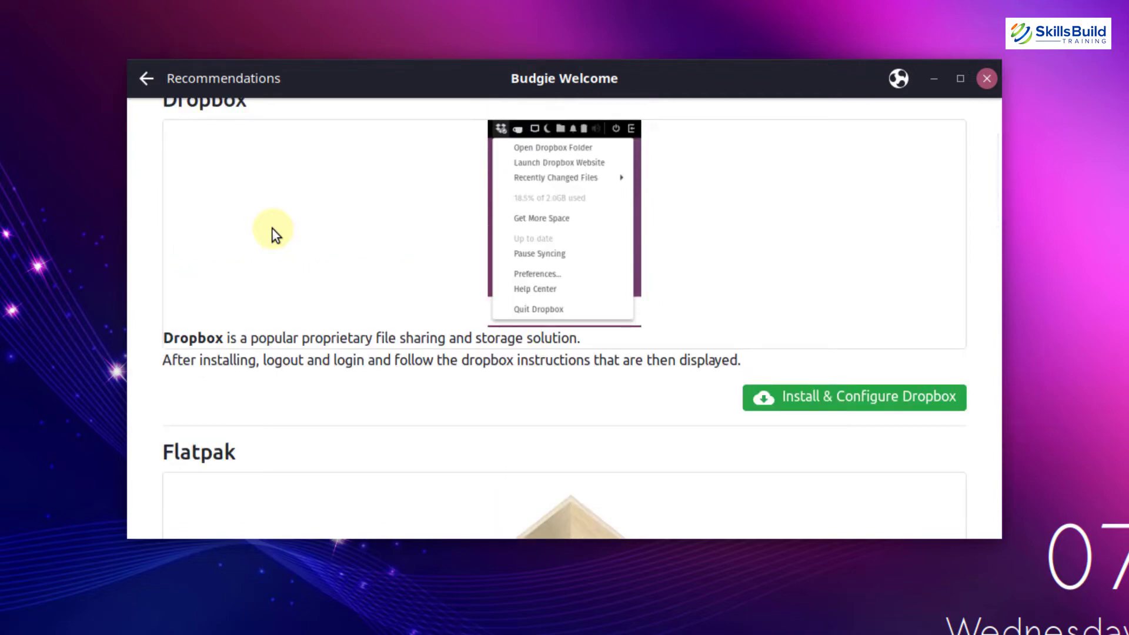
{"action": "scroll", "coordinate": [263, 217], "scroll_direction": "up", "scroll_amount": 3}
{"action": "left_click", "coordinate": [140, 56]}
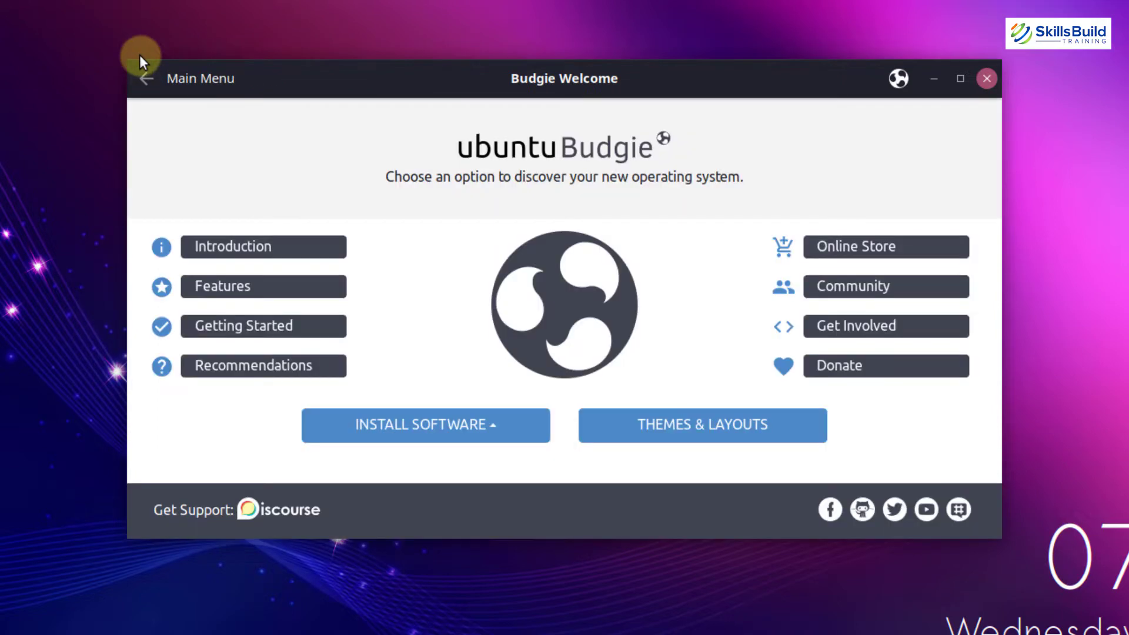
Step: Open the Themes & Layouts page from the welcome window's main menu
{"action": "left_click", "coordinate": [640, 431]}
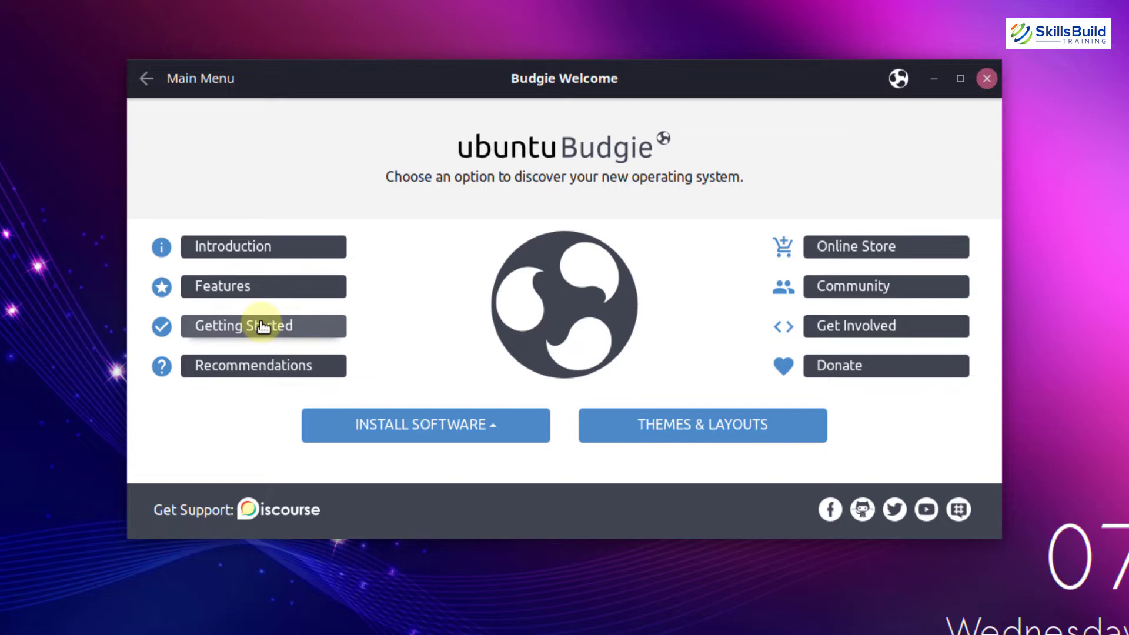
Step: Open the Updates & Extras topic in Getting Started, check for software updates, and postpone the installation with Remind Me Later
{"action": "left_click", "coordinate": [263, 328]}
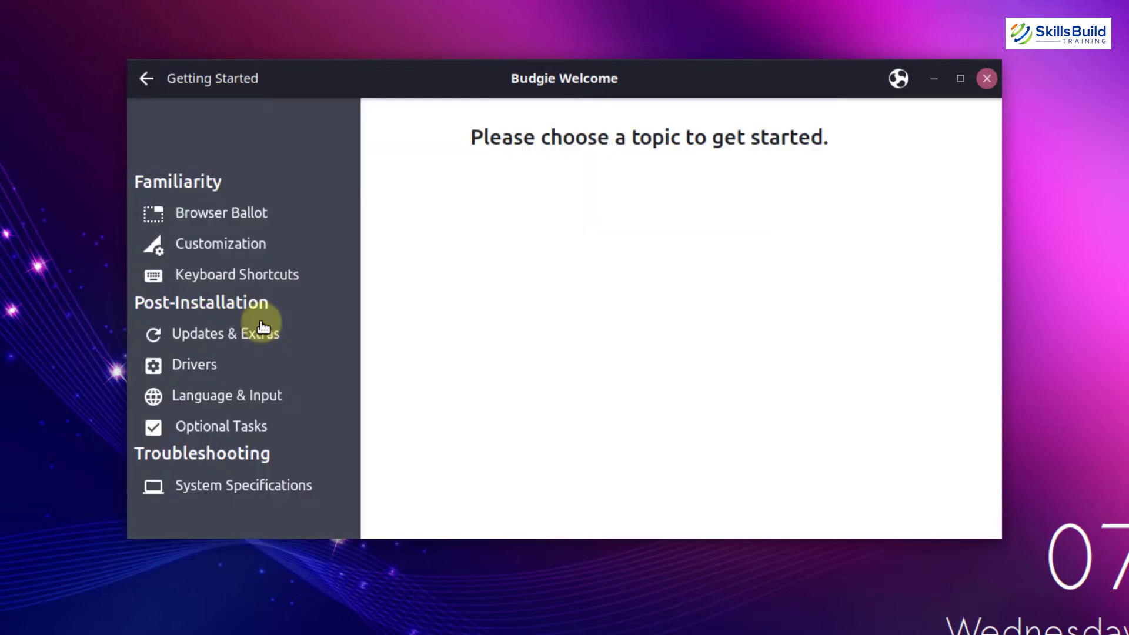
{"action": "left_click", "coordinate": [263, 328]}
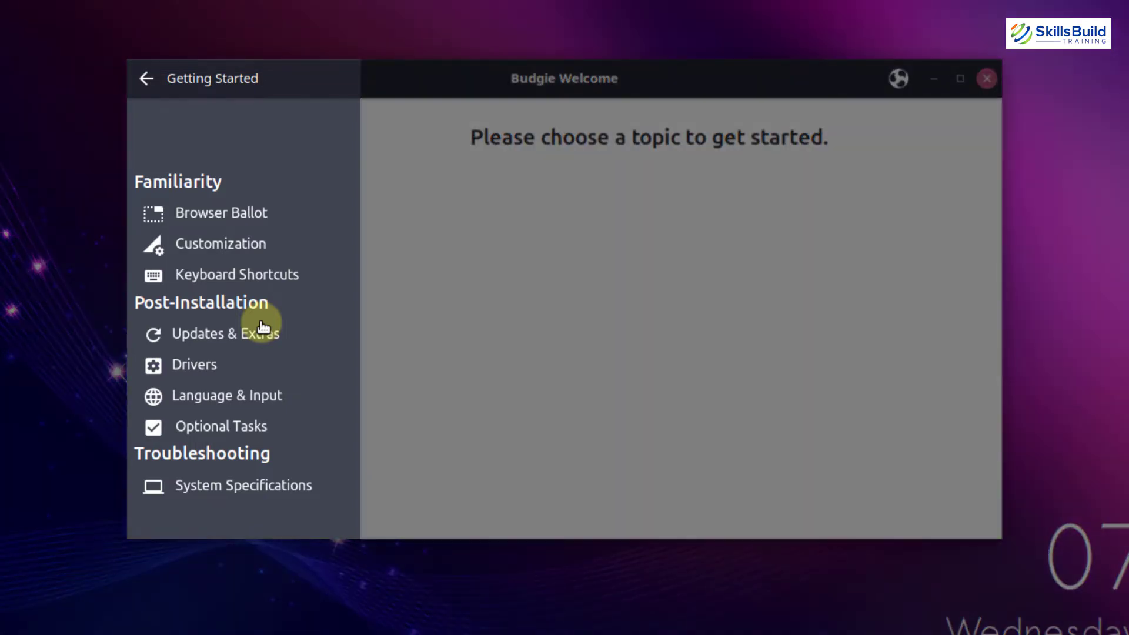
{"action": "left_click", "coordinate": [225, 258]}
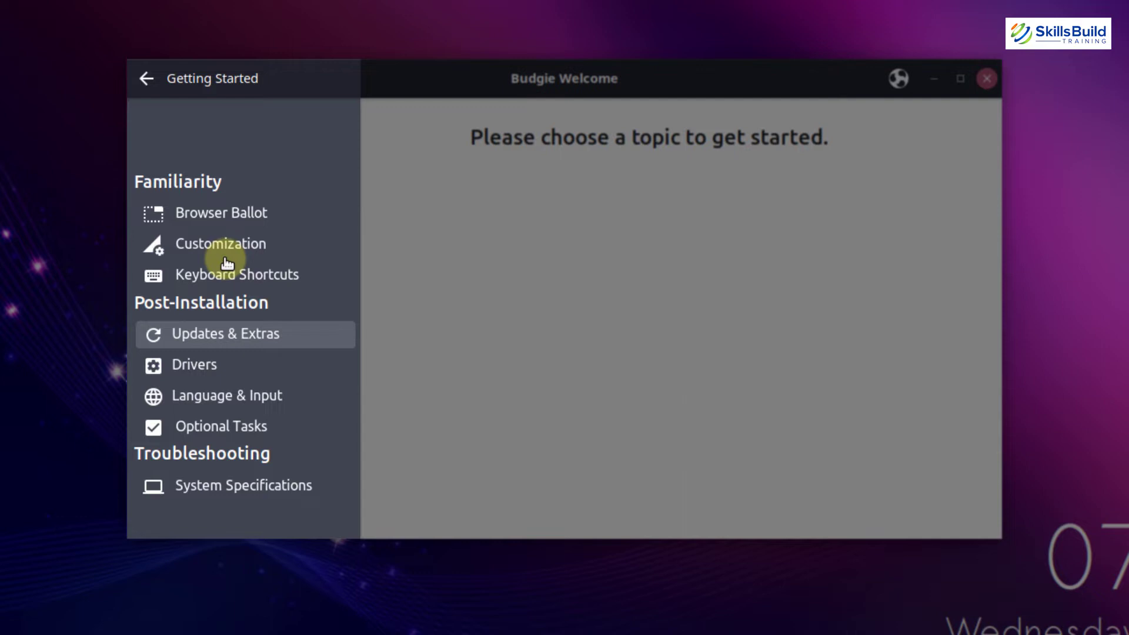
{"action": "left_click", "coordinate": [227, 370]}
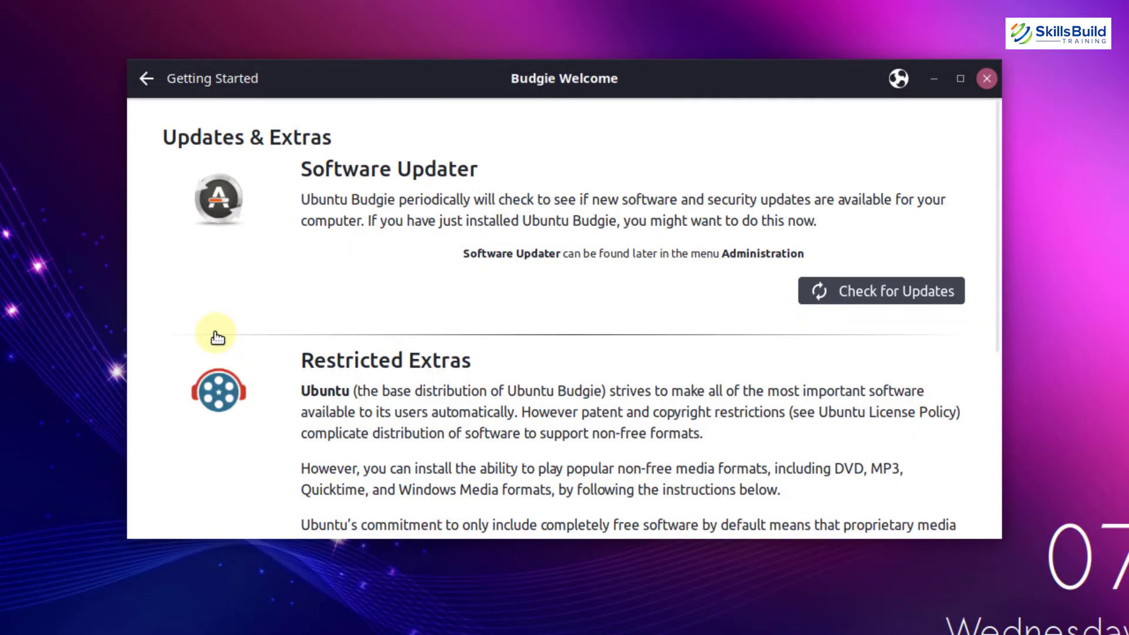
{"action": "left_click", "coordinate": [886, 291]}
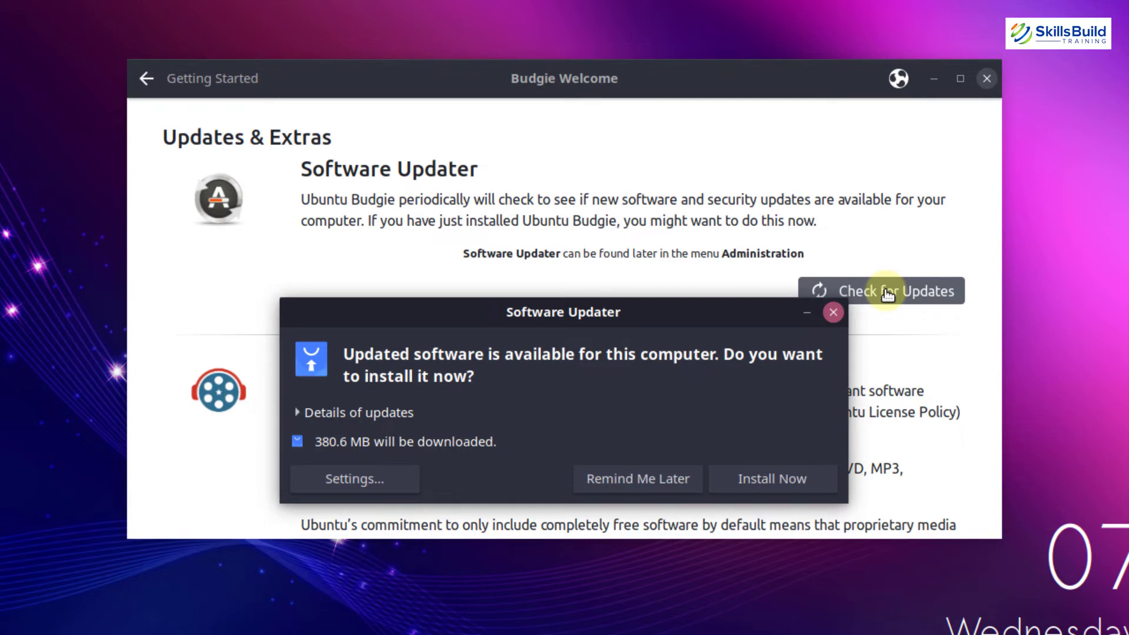
{"action": "left_click", "coordinate": [652, 478]}
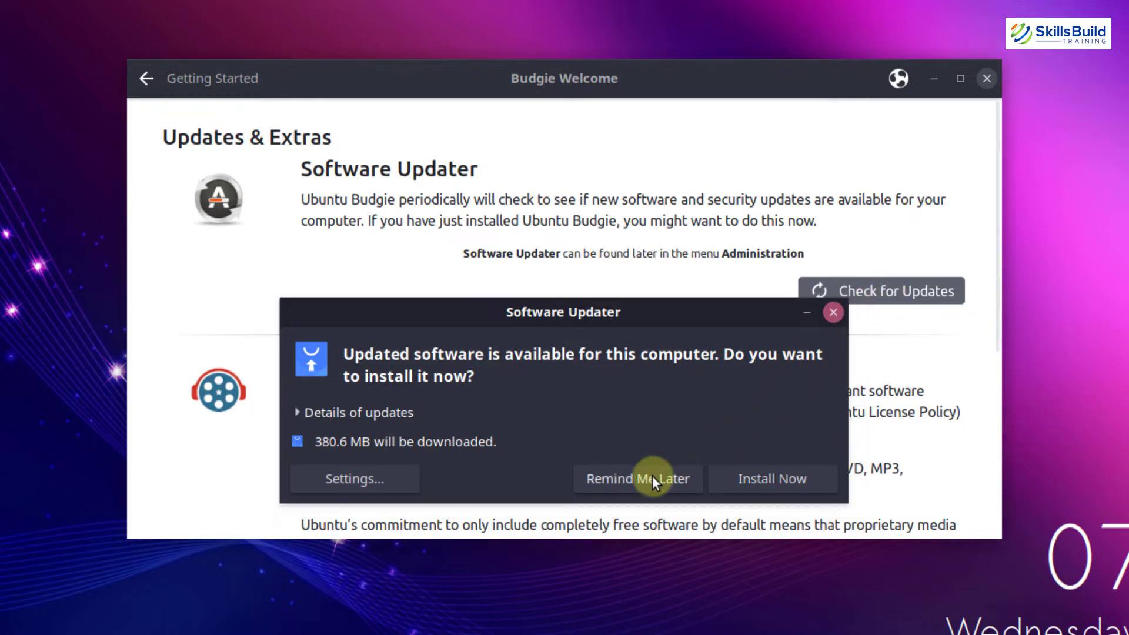
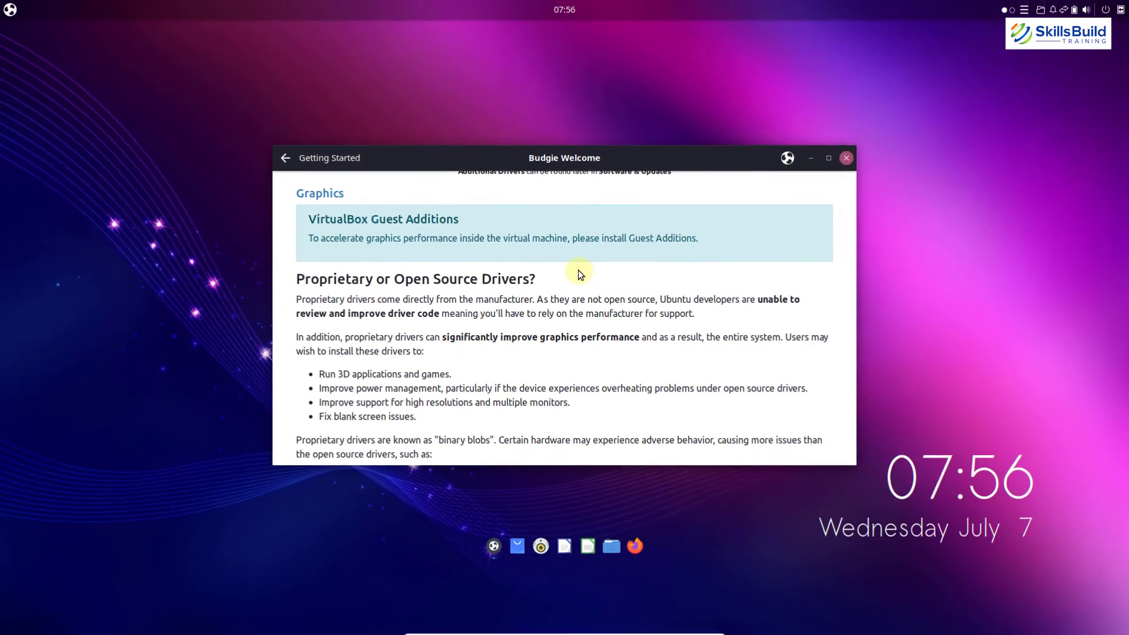
Step: Return from the Drivers topic to the Budgie Welcome main menu and minimize the window
{"action": "left_click", "coordinate": [287, 158]}
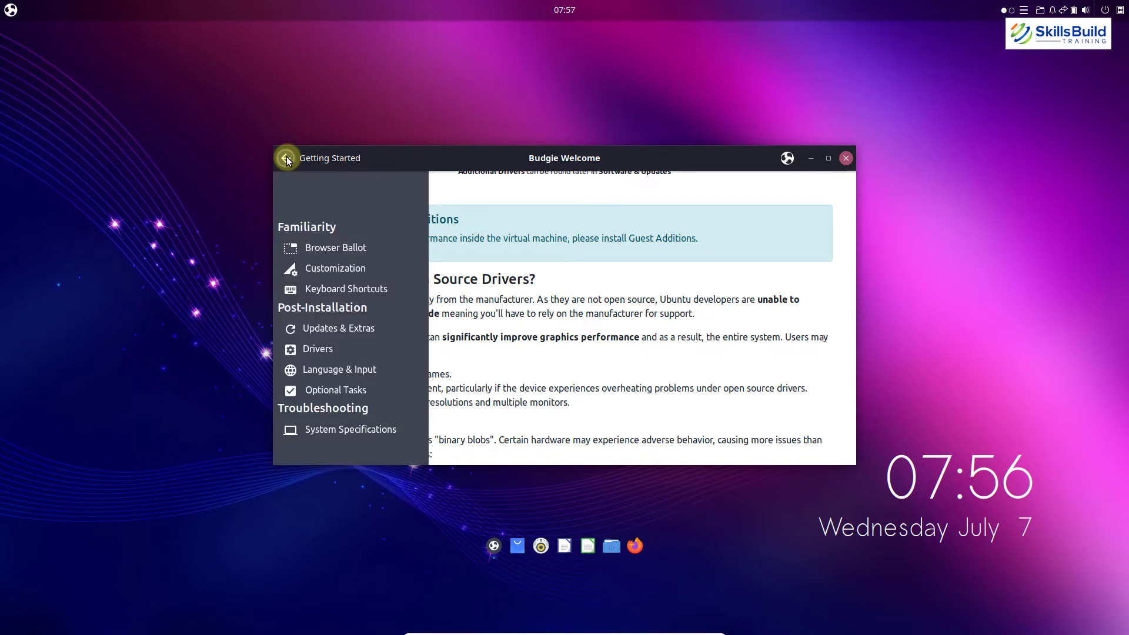
{"action": "left_click", "coordinate": [287, 159]}
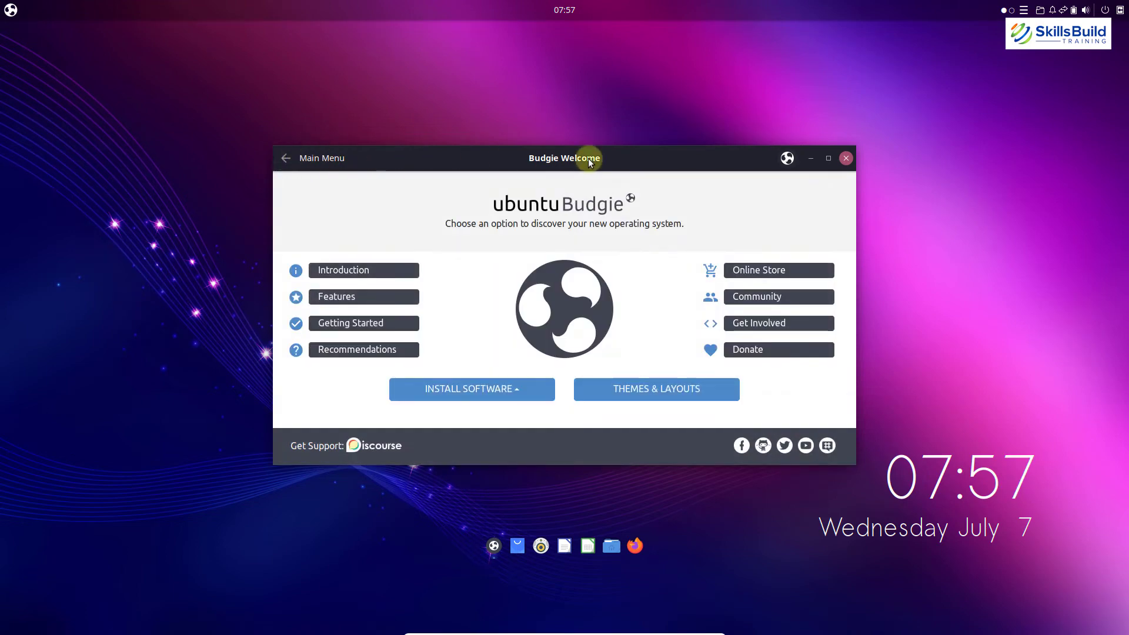
{"action": "left_click", "coordinate": [812, 160]}
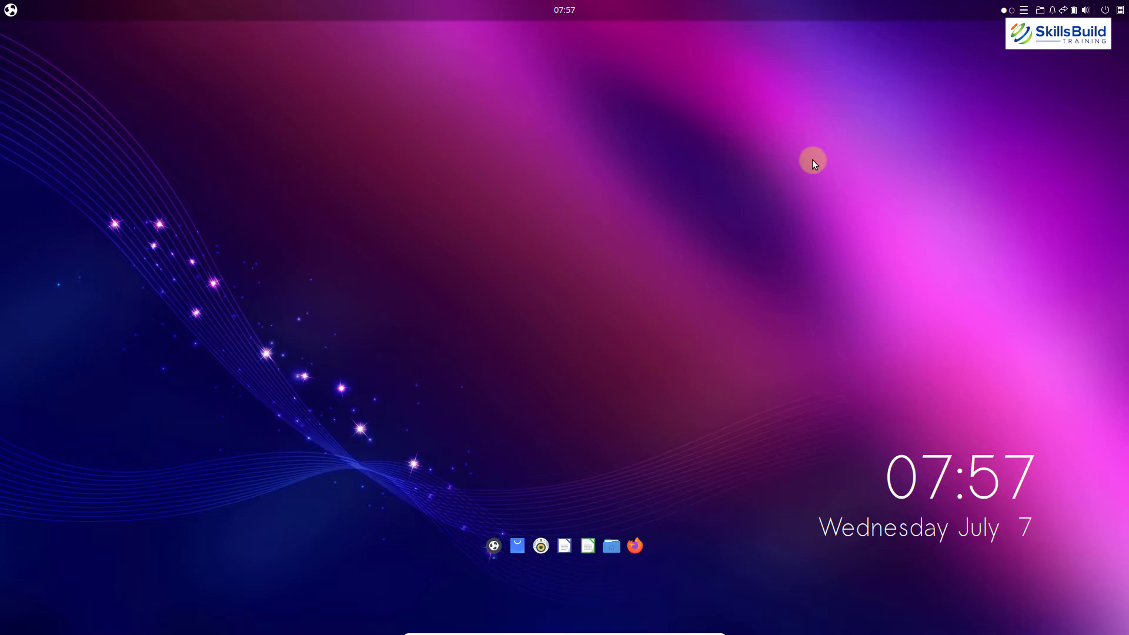
Step: Search the installed applications for "about" and open the About system settings page
{"action": "key", "text": "super"}
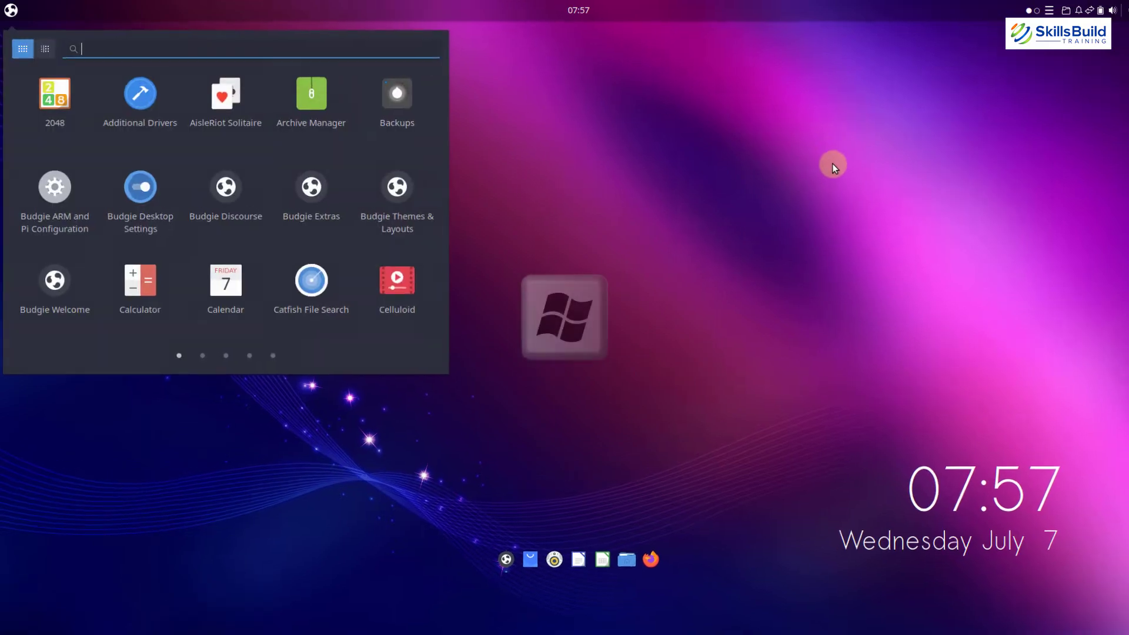
{"action": "type", "text": "about"}
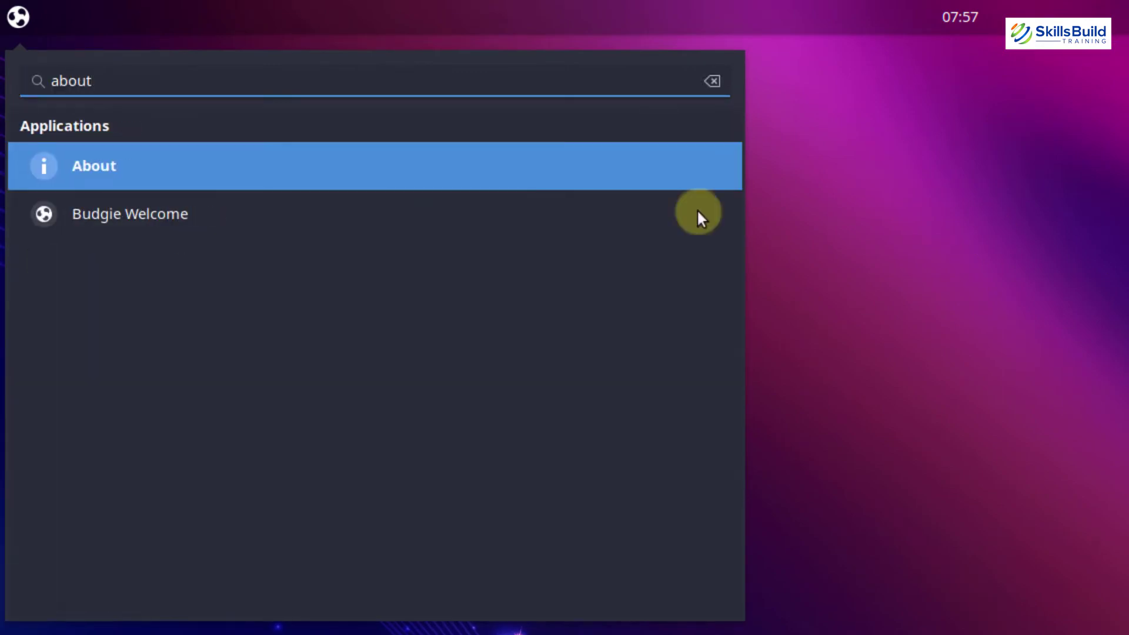
{"action": "left_click", "coordinate": [169, 164]}
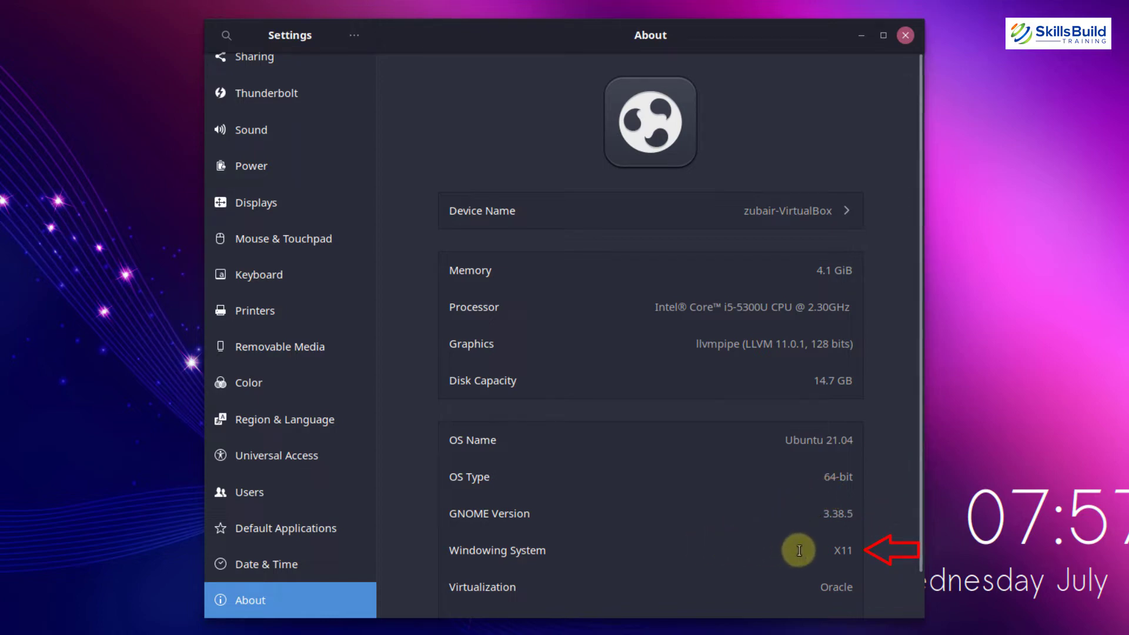
Step: Look over the hardware and OS details and the list of settings categories, and close Settings
{"action": "scroll", "coordinate": [799, 550], "scroll_direction": "down", "scroll_amount": 1}
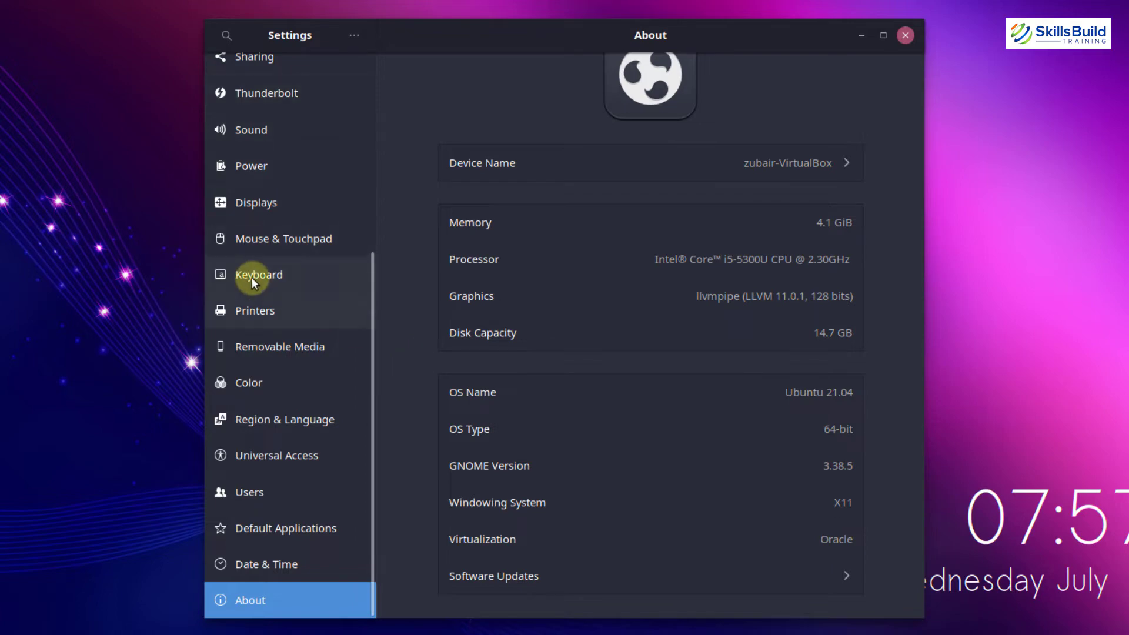
{"action": "scroll", "coordinate": [252, 278], "scroll_direction": "up", "scroll_amount": 5}
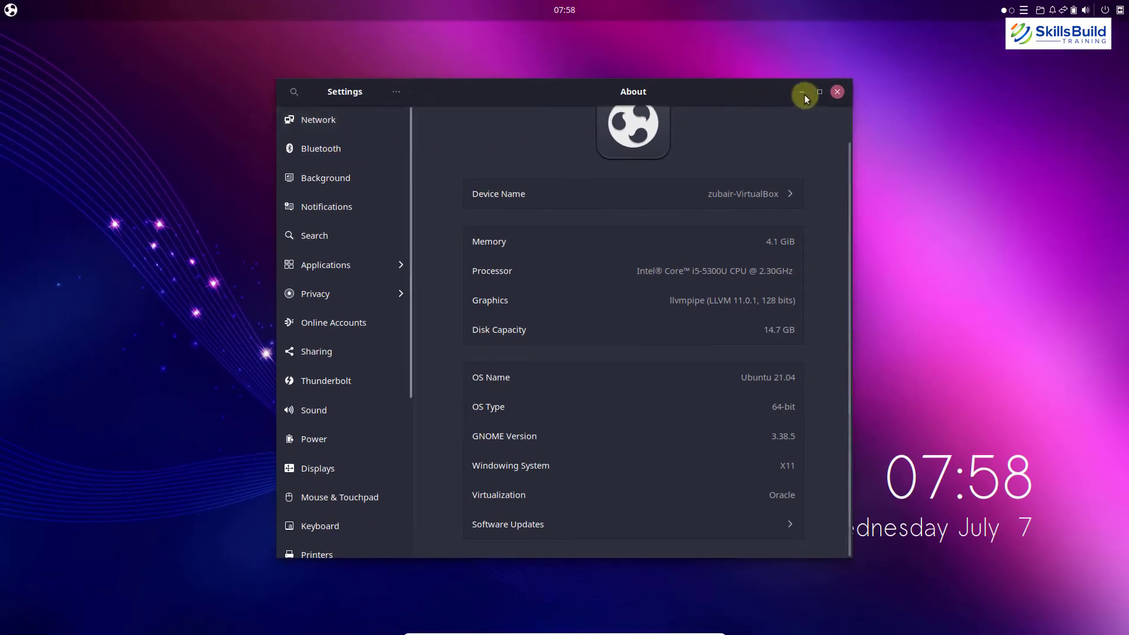
{"action": "left_click", "coordinate": [836, 93]}
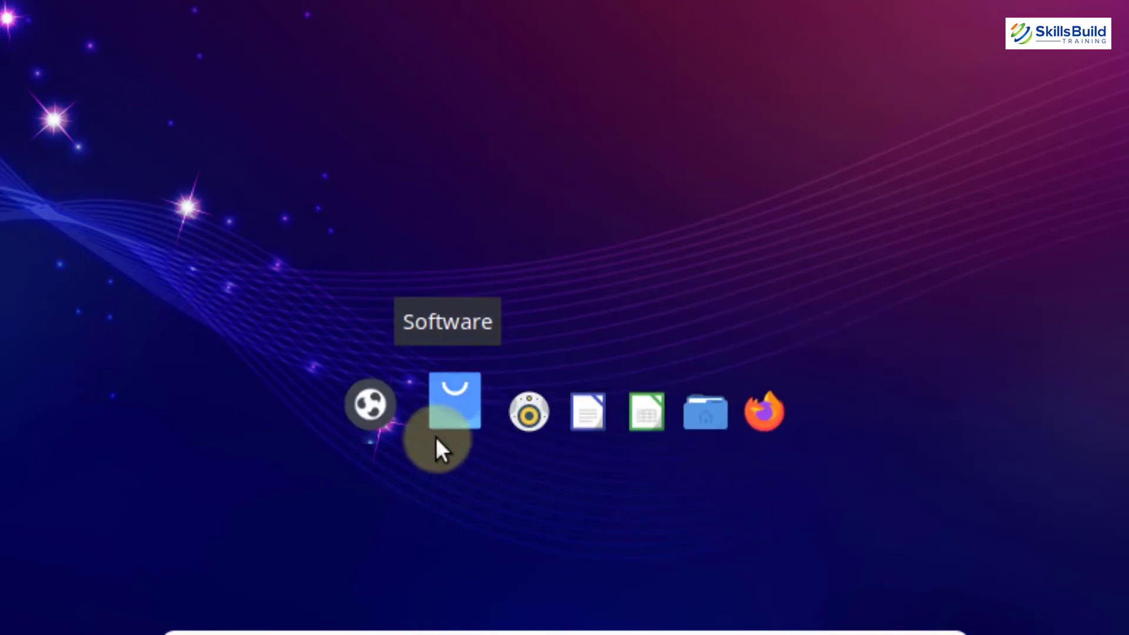
Step: Open the dock's Preferences from the desktop
{"action": "left_click", "coordinate": [534, 426]}
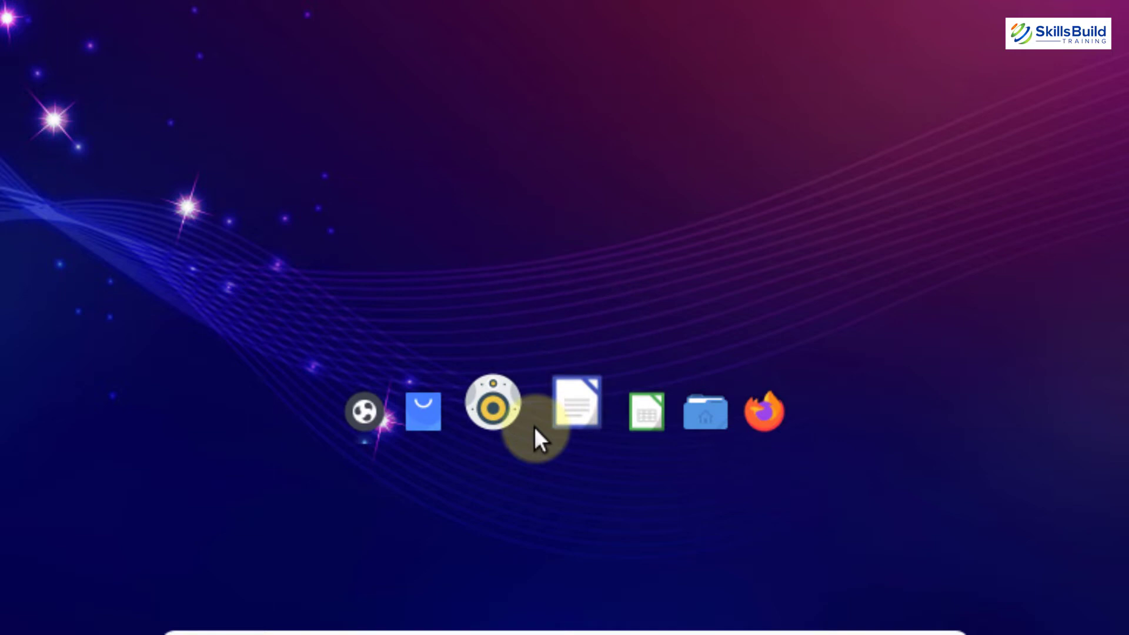
{"action": "right_click", "coordinate": [534, 426]}
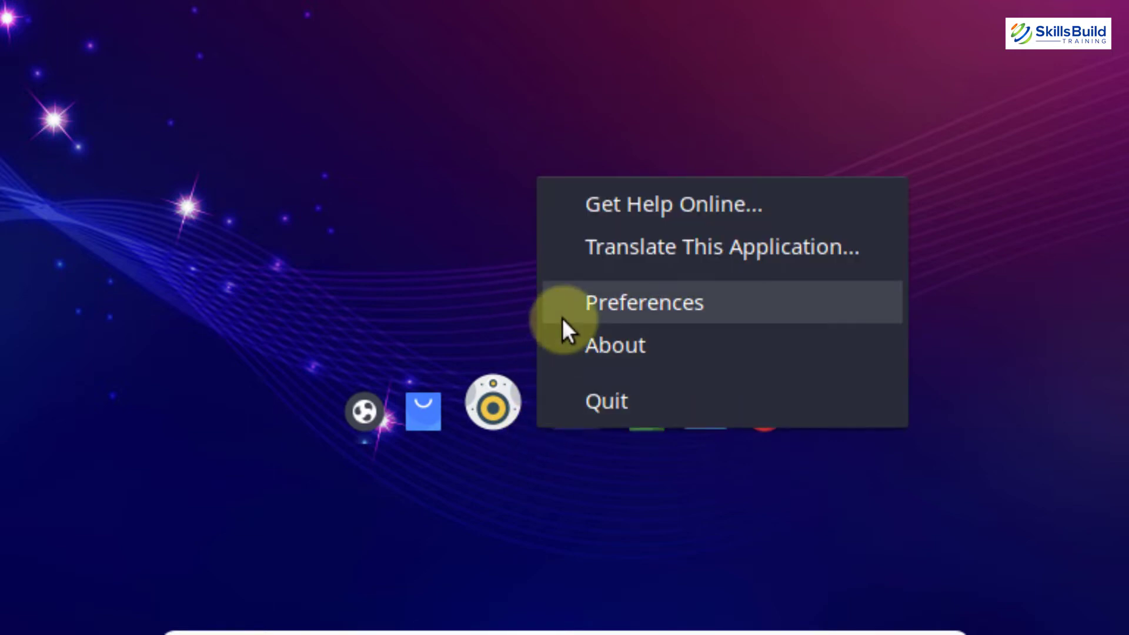
{"action": "left_click", "coordinate": [563, 320]}
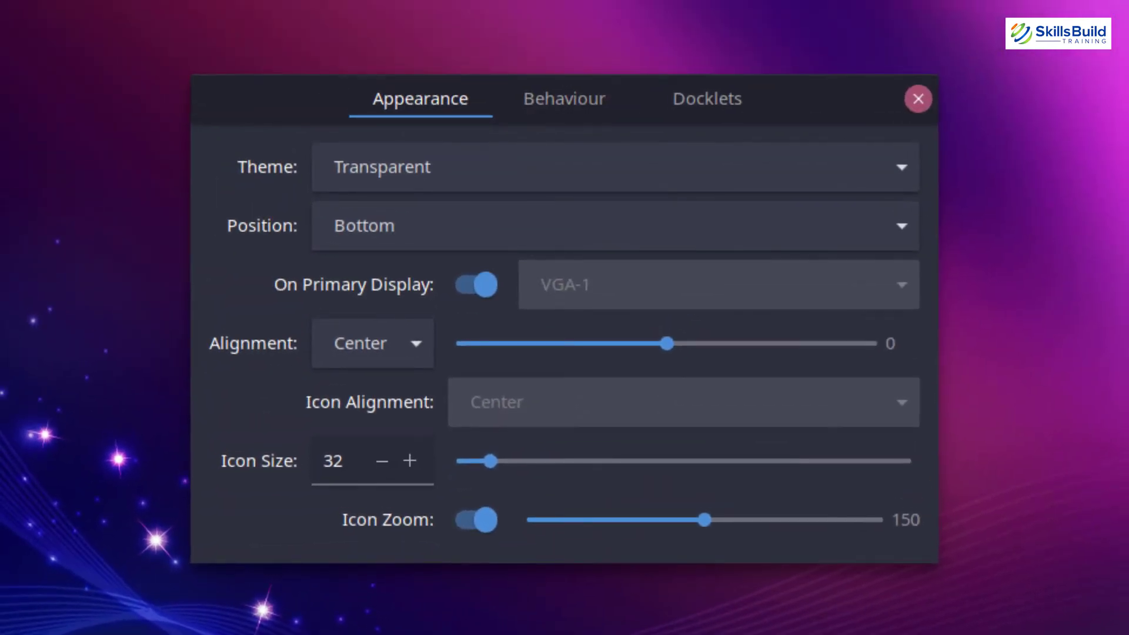
Step: Look through the dock's available theme options and its screen position options in the appearance settings
{"action": "left_click", "coordinate": [487, 166]}
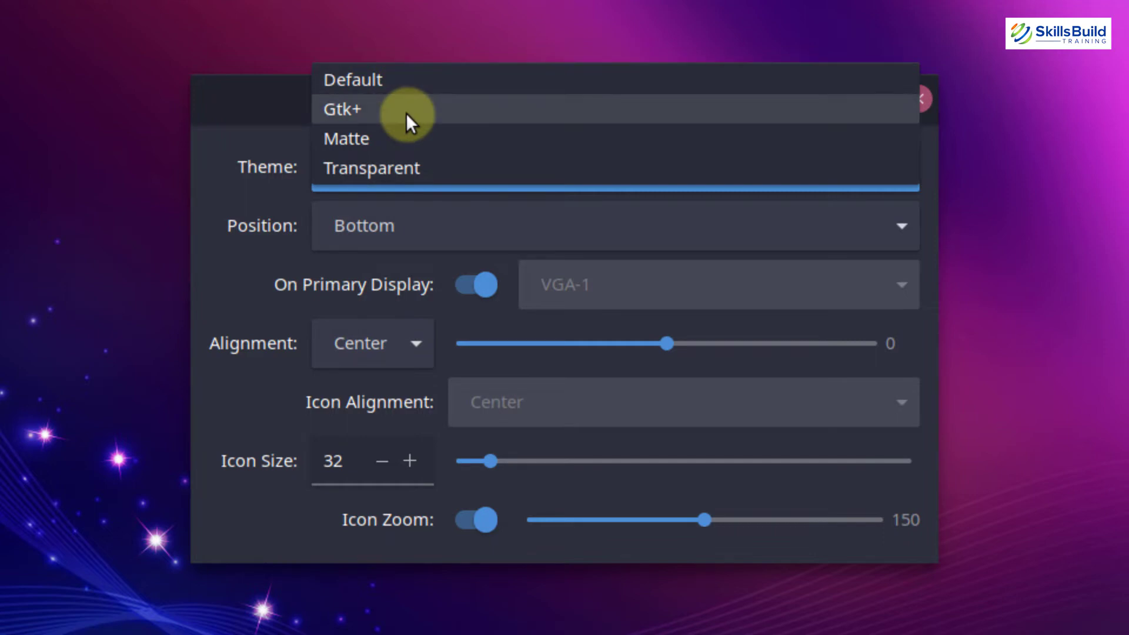
{"action": "key", "text": "Down"}
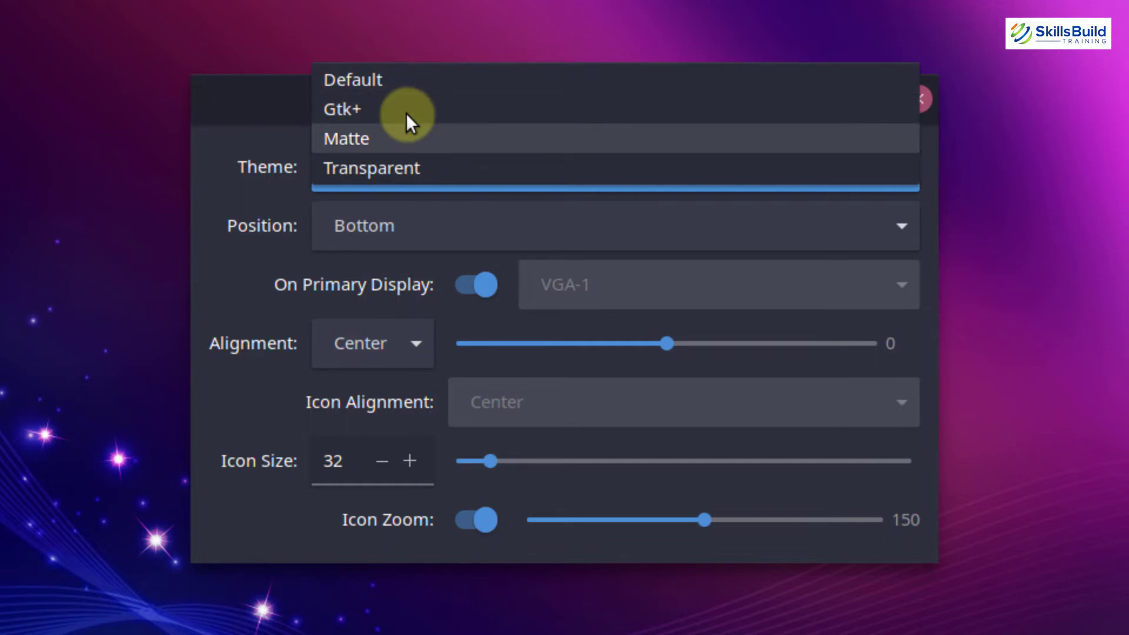
{"action": "key", "text": "Down"}
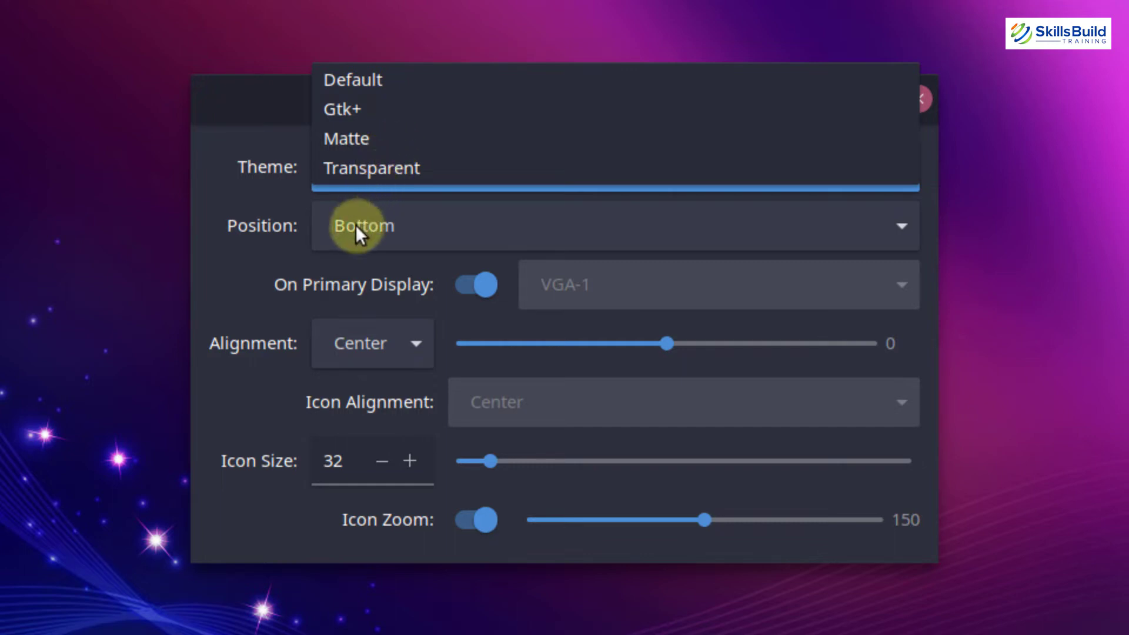
{"action": "key", "text": "Return"}
{"action": "left_click", "coordinate": [417, 226]}
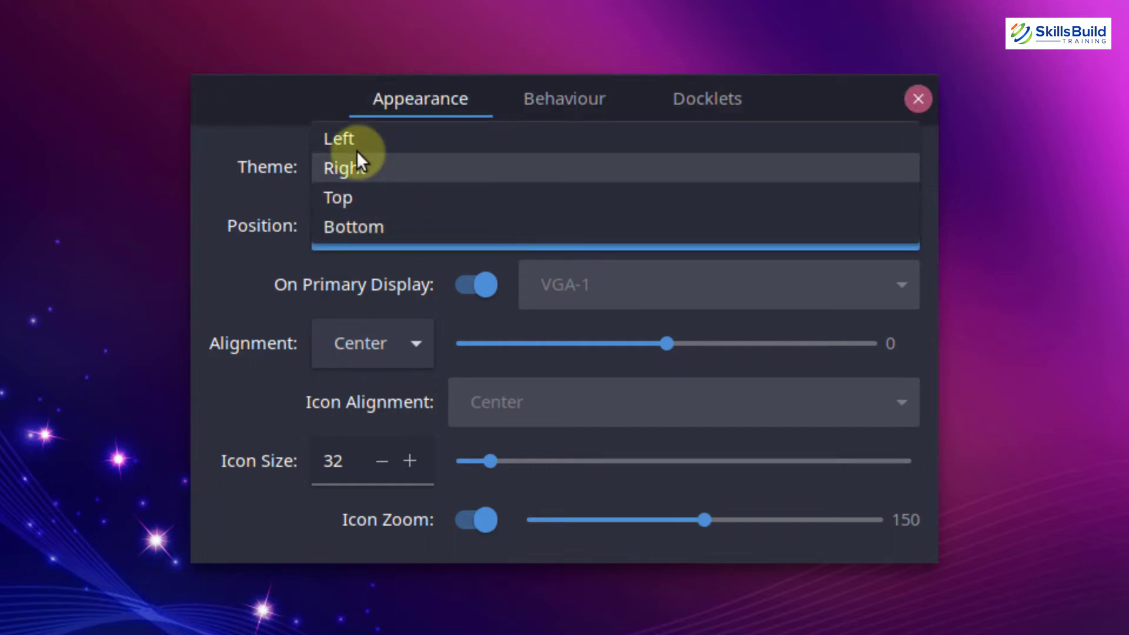
{"action": "left_click", "coordinate": [226, 325]}
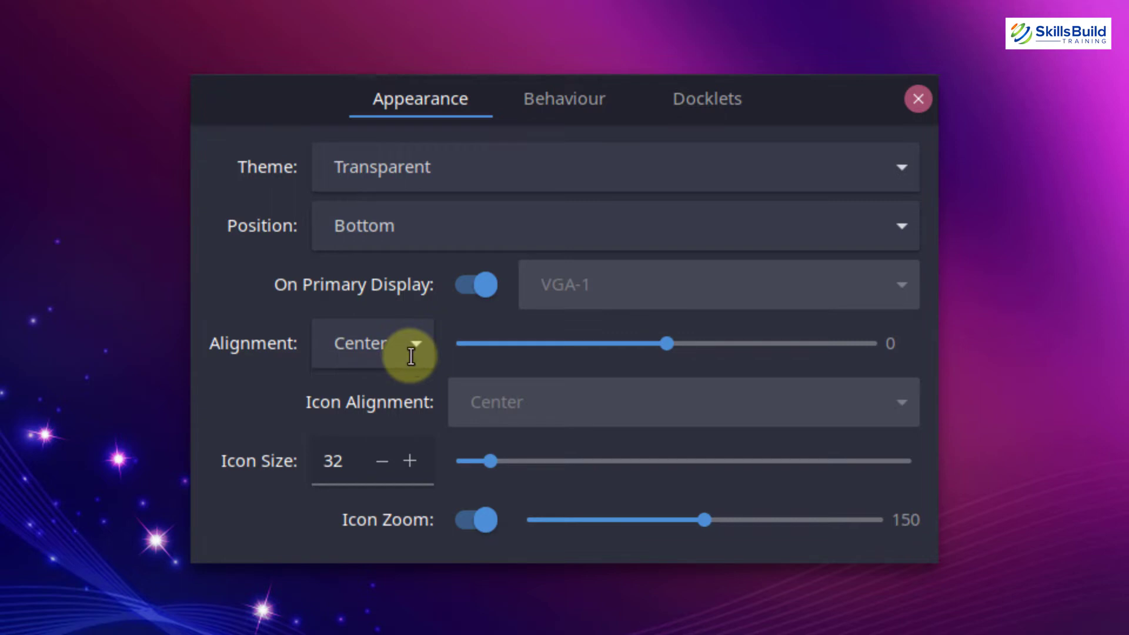
Step: Try larger dock icon sizes up to 40 and bring the icon size back down to 32
{"action": "left_click", "coordinate": [403, 461]}
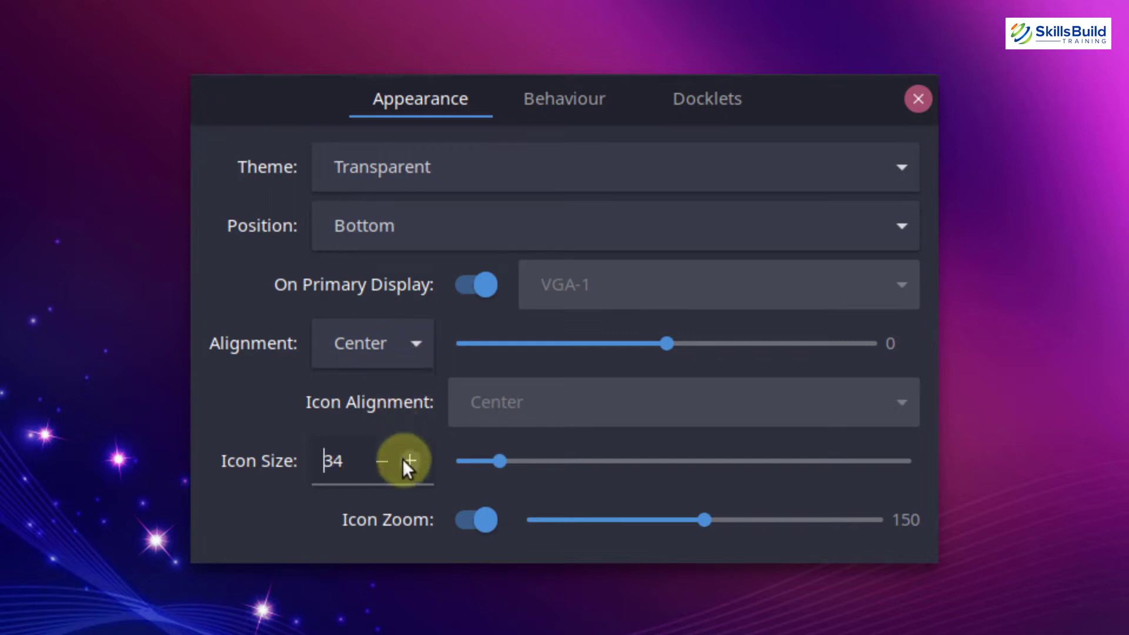
{"action": "left_click", "coordinate": [404, 461]}
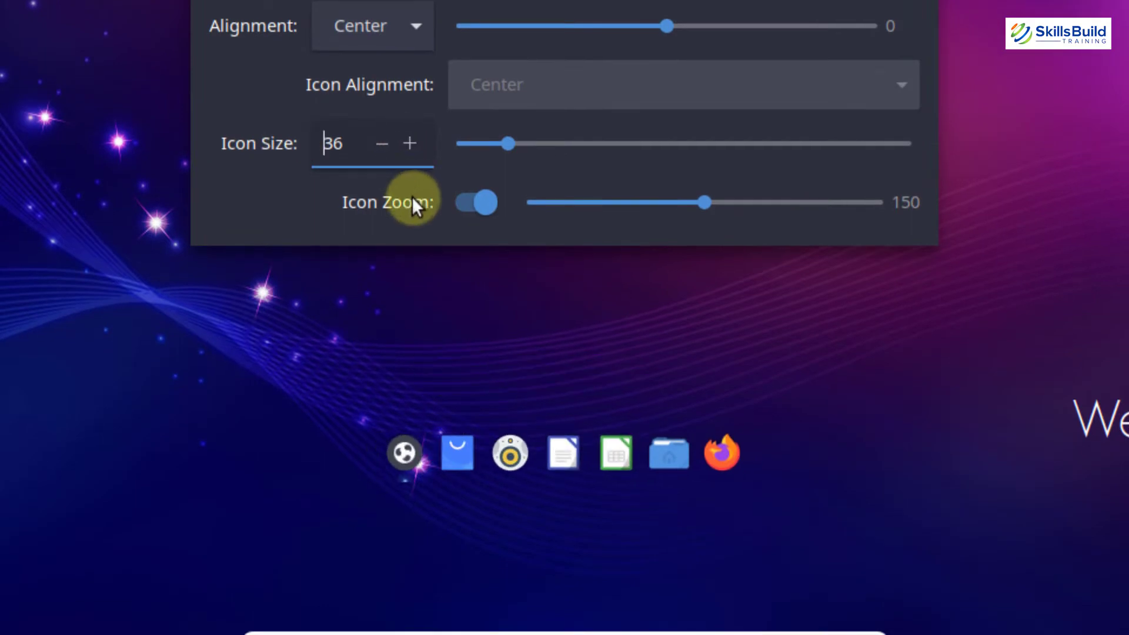
{"action": "key", "text": "Up"}
{"action": "key", "text": "Up"}
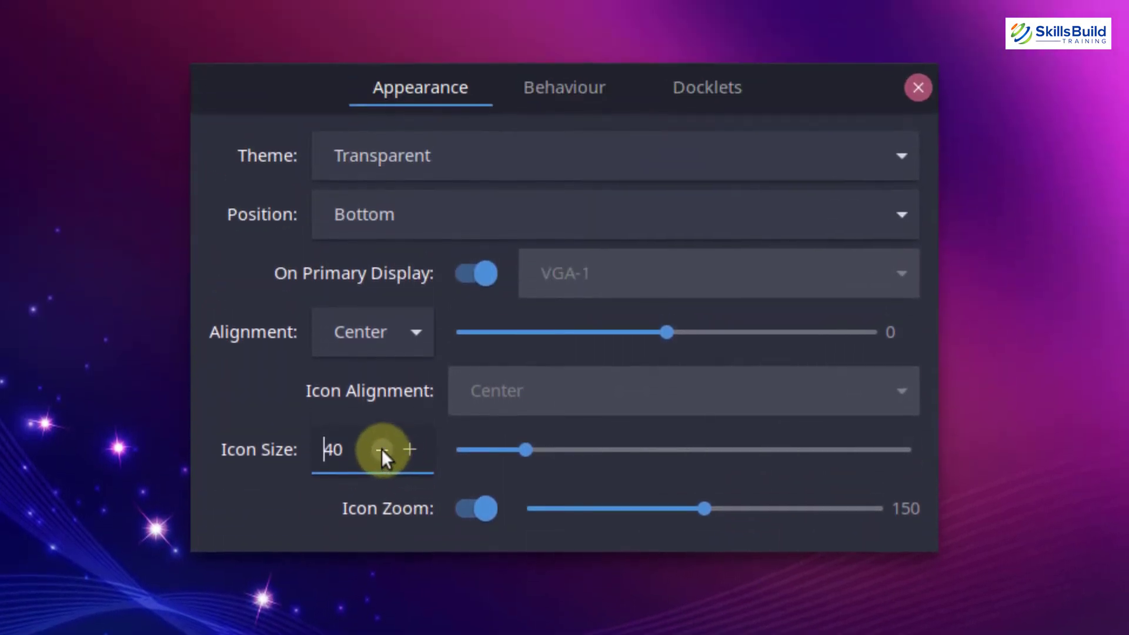
{"action": "left_click", "coordinate": [382, 449]}
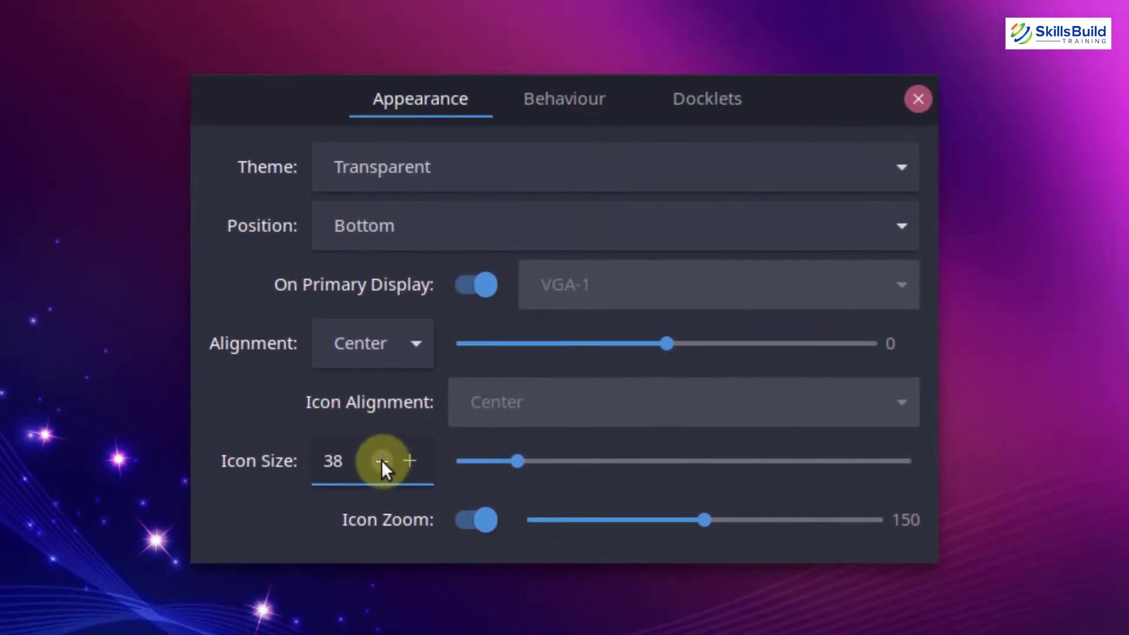
{"action": "left_click", "coordinate": [382, 450]}
{"action": "left_click", "coordinate": [381, 449]}
{"action": "left_click", "coordinate": [382, 449]}
Step: Show the dock's Behaviour settings, test Window Dodge hiding by maximizing a Home folder window, and close that window
{"action": "left_click", "coordinate": [553, 115]}
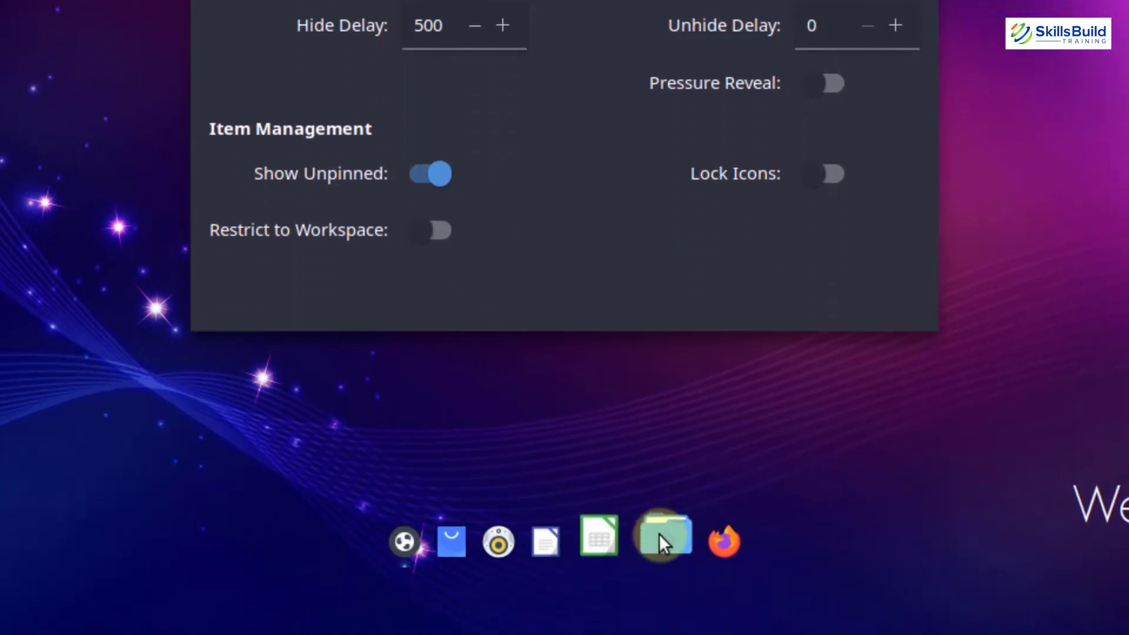
{"action": "left_click", "coordinate": [660, 451]}
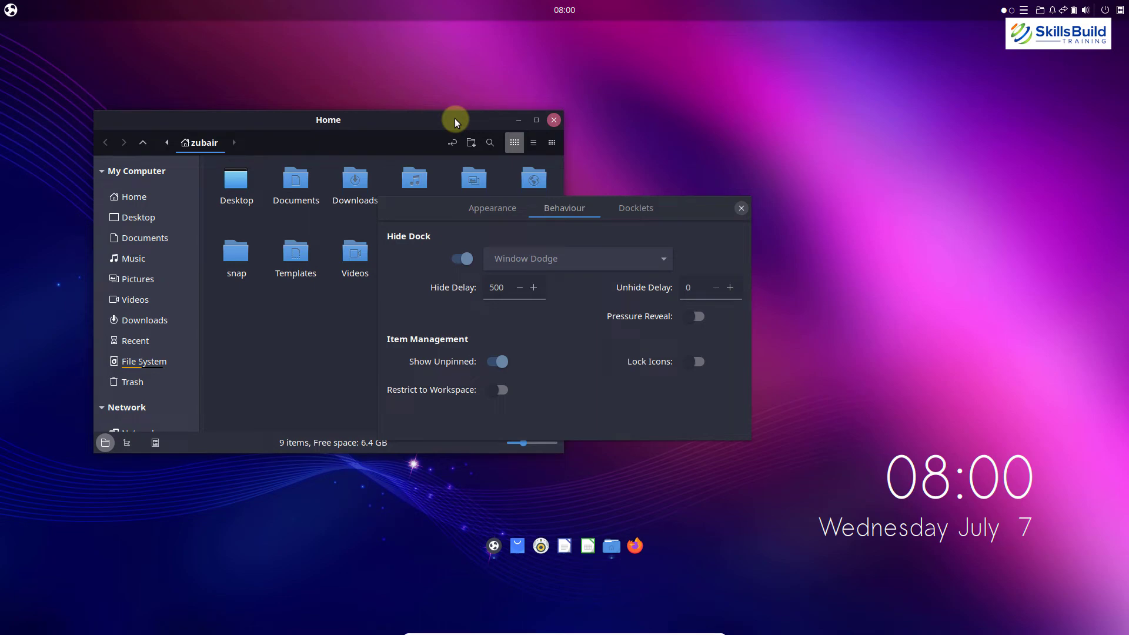
{"action": "left_click_drag", "start_coordinate": [456, 123], "coordinate": [454, 2]}
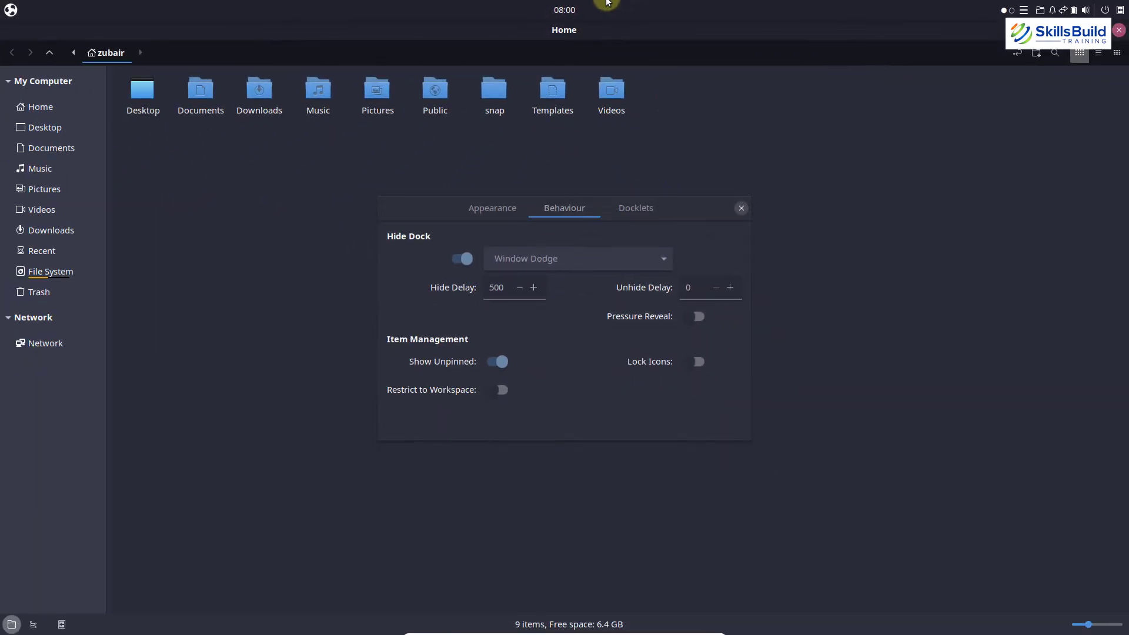
{"action": "left_click", "coordinate": [1119, 29]}
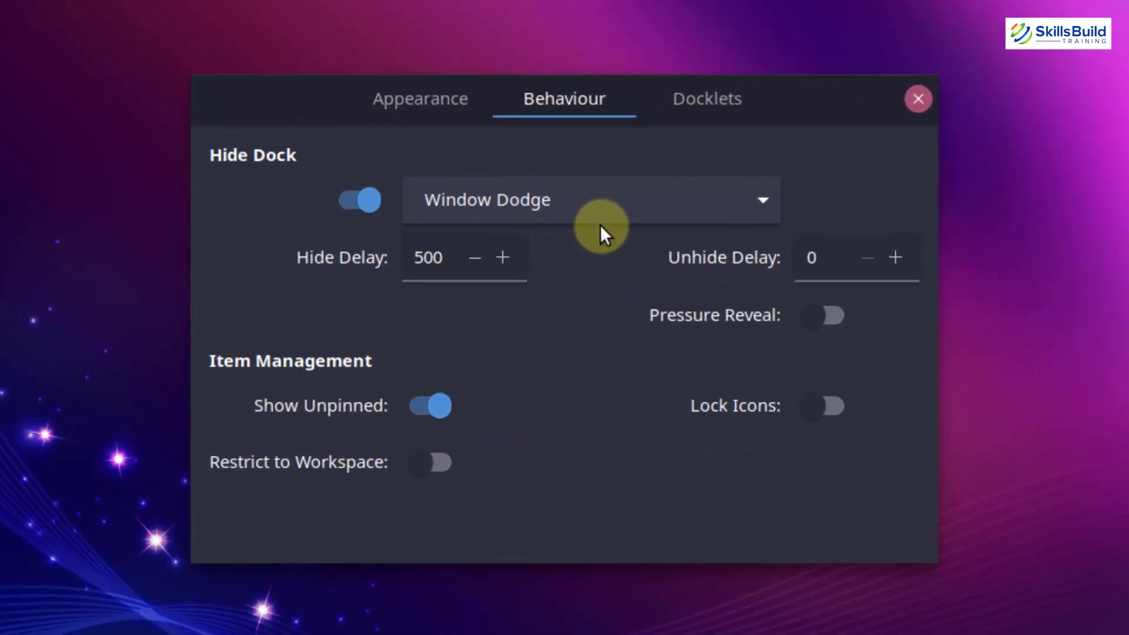
Step: View the available Docklets for the dock and close the dock preferences
{"action": "left_click", "coordinate": [719, 109]}
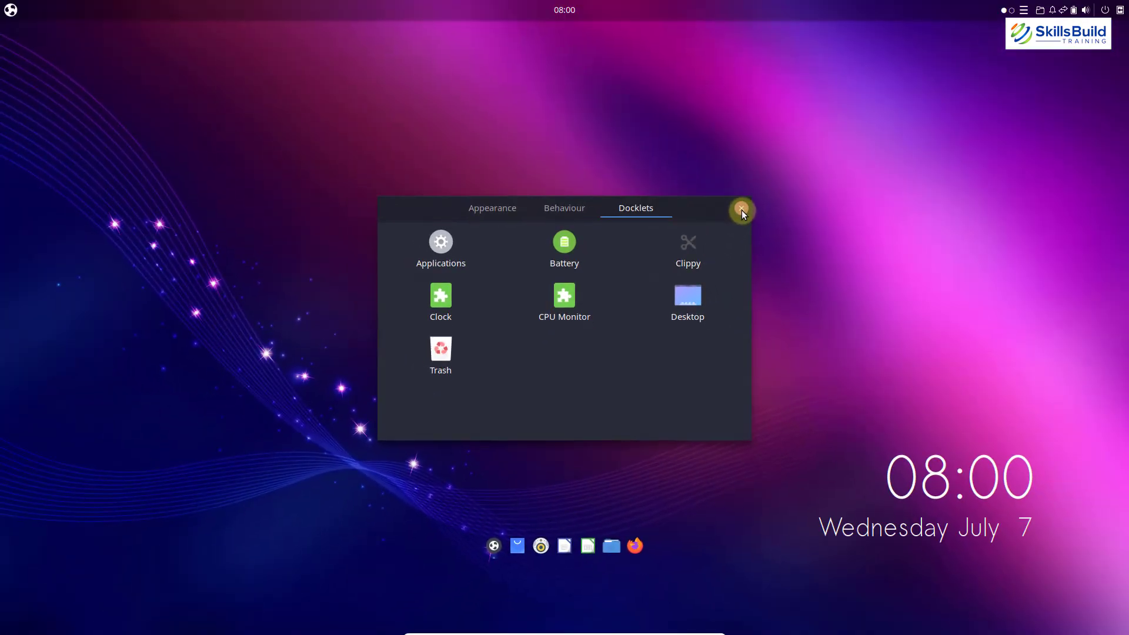
{"action": "left_click", "coordinate": [918, 99]}
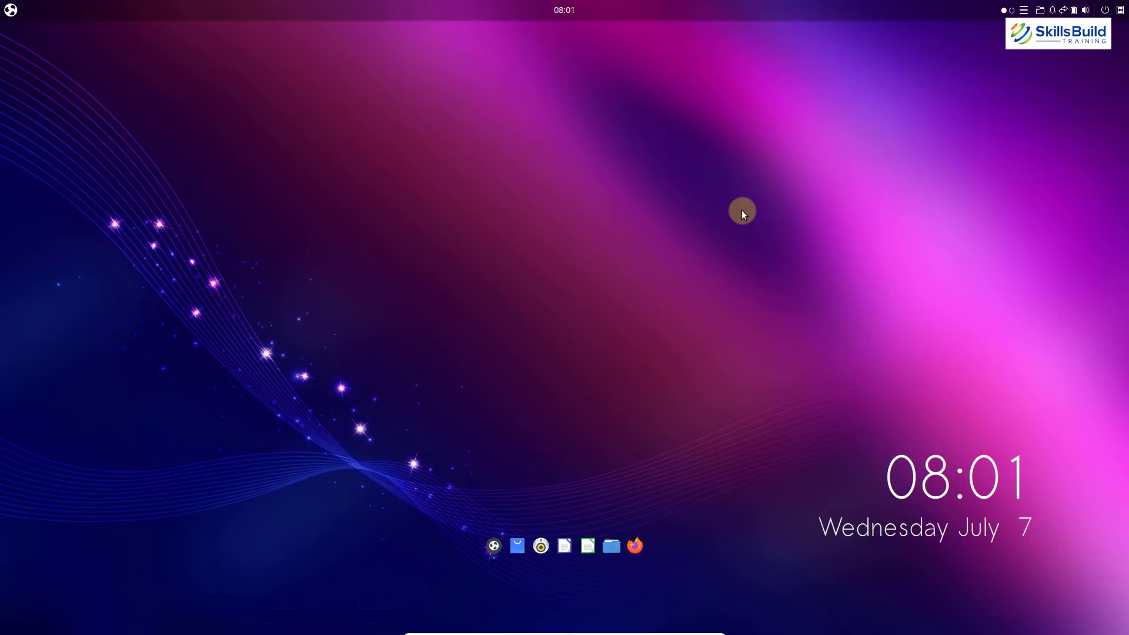
Step: Show the desktop's context menu, dismiss it, and open Budgie Desktop Settings by searching the applications for "desktop se"
{"action": "right_click", "coordinate": [743, 213]}
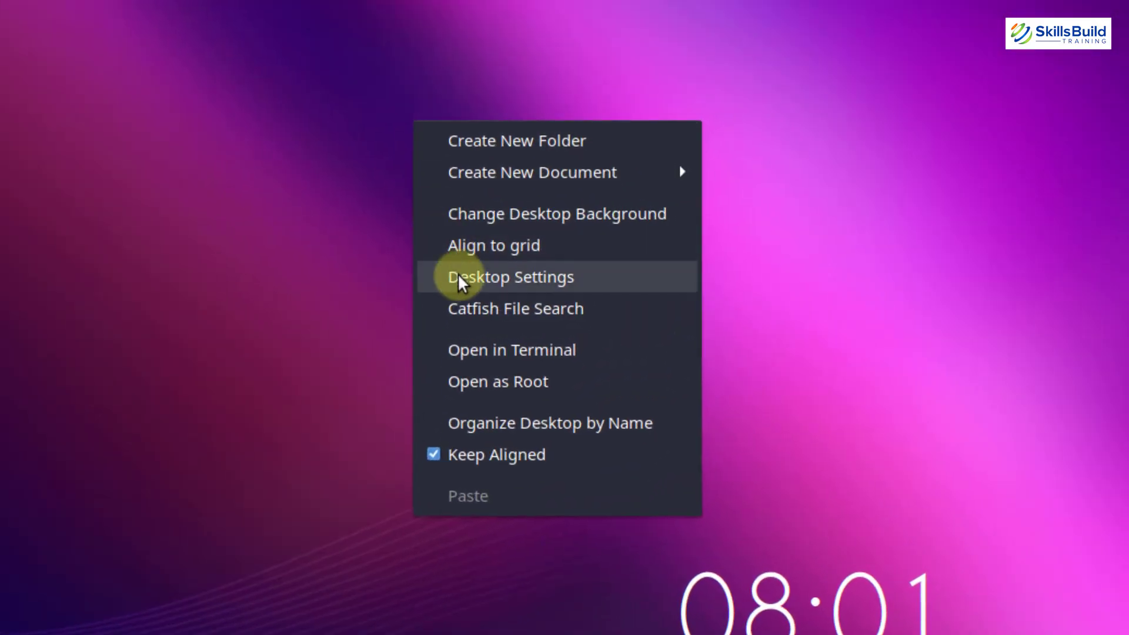
{"action": "left_click", "coordinate": [361, 283]}
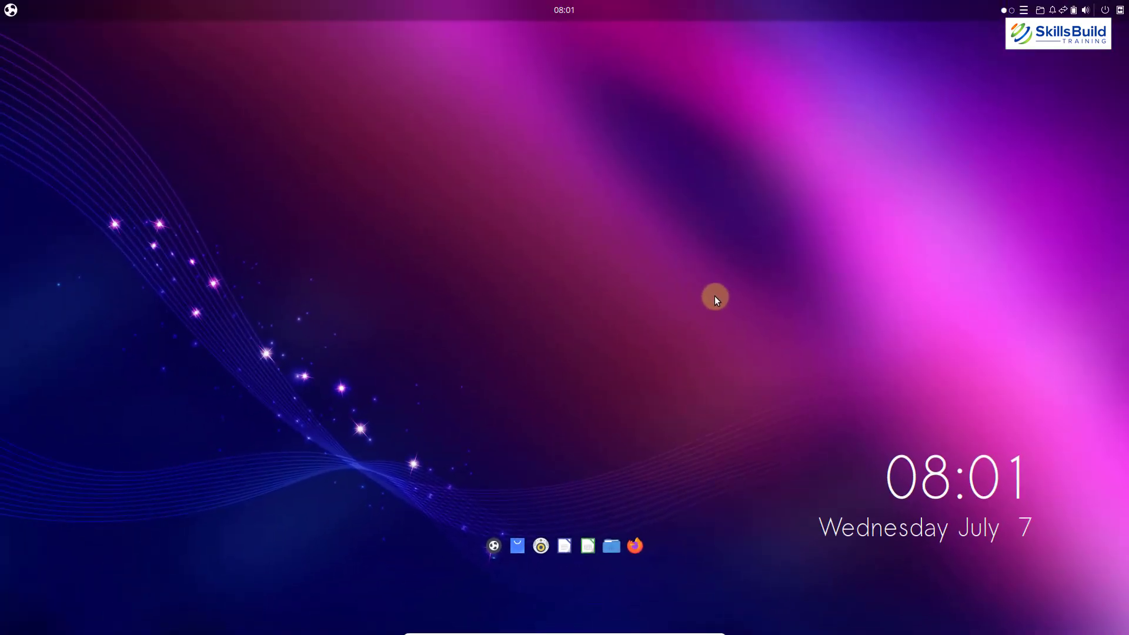
{"action": "key", "text": "super"}
{"action": "type", "text": "deskt"}
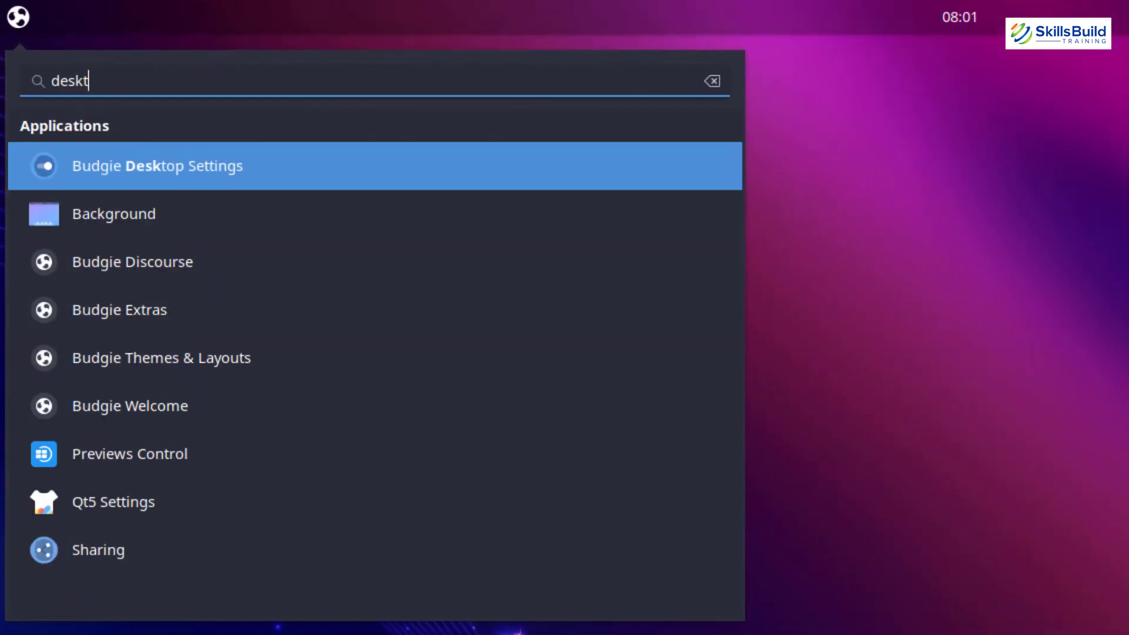
{"action": "type", "text": "op se"}
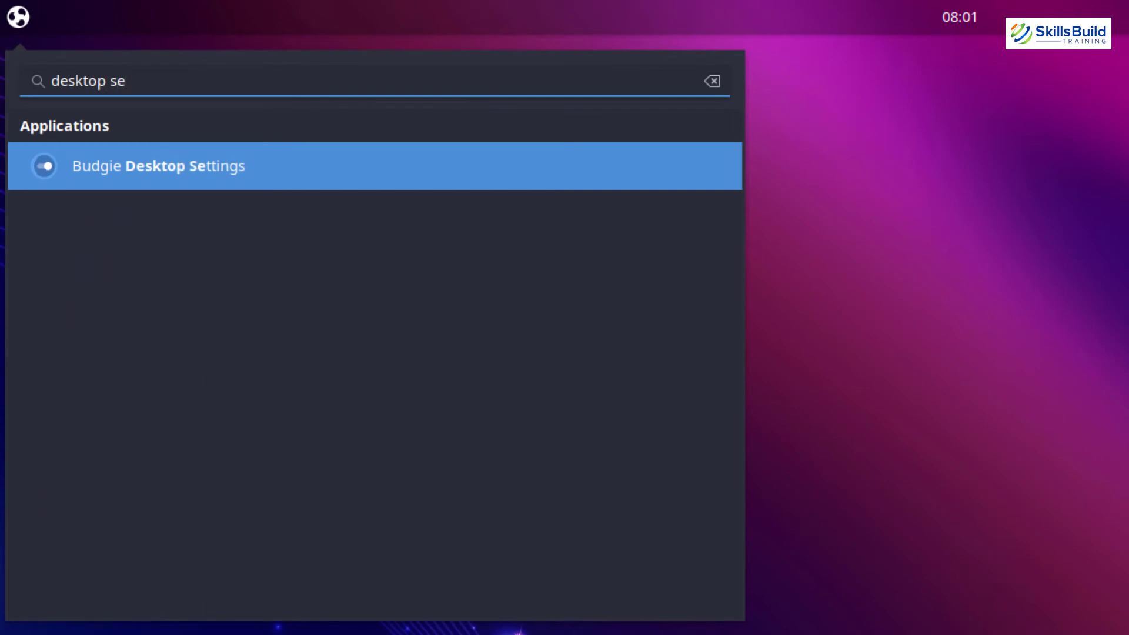
{"action": "key", "text": "Return"}
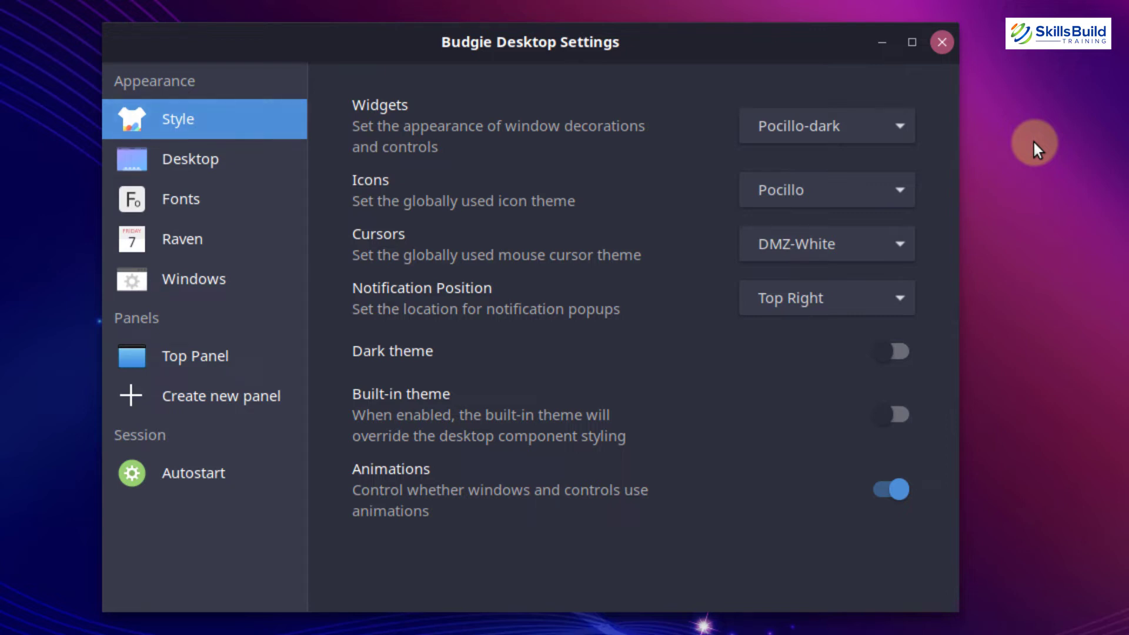
Step: Try the Pocillo-light widget theme in the Style settings and return the widgets to Pocillo-dark
{"action": "left_click", "coordinate": [866, 128]}
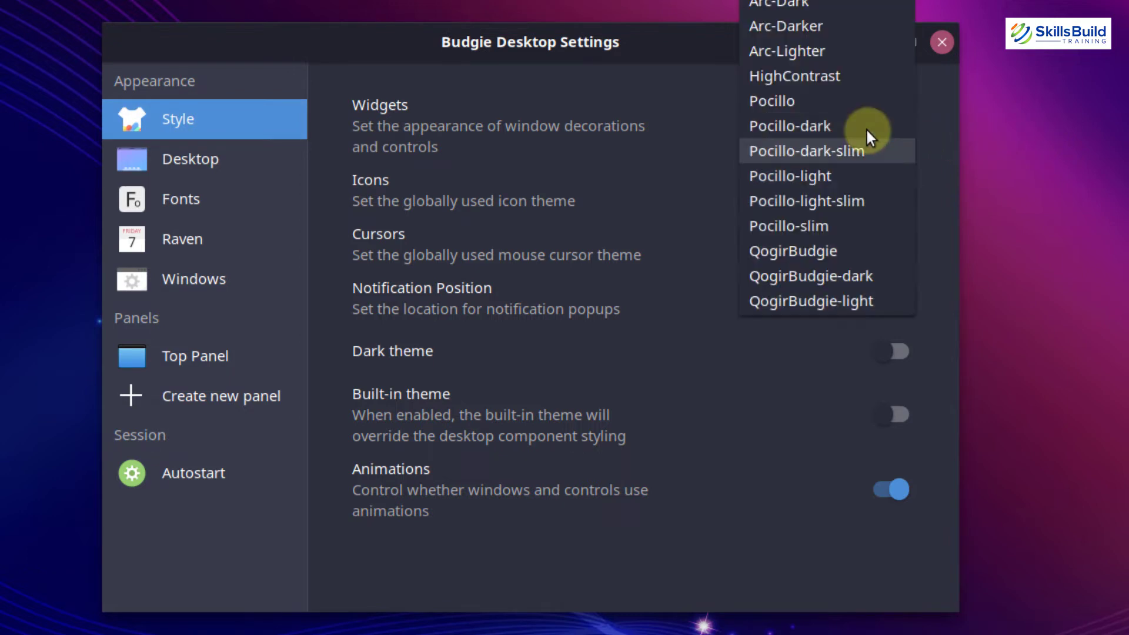
{"action": "left_click", "coordinate": [813, 176]}
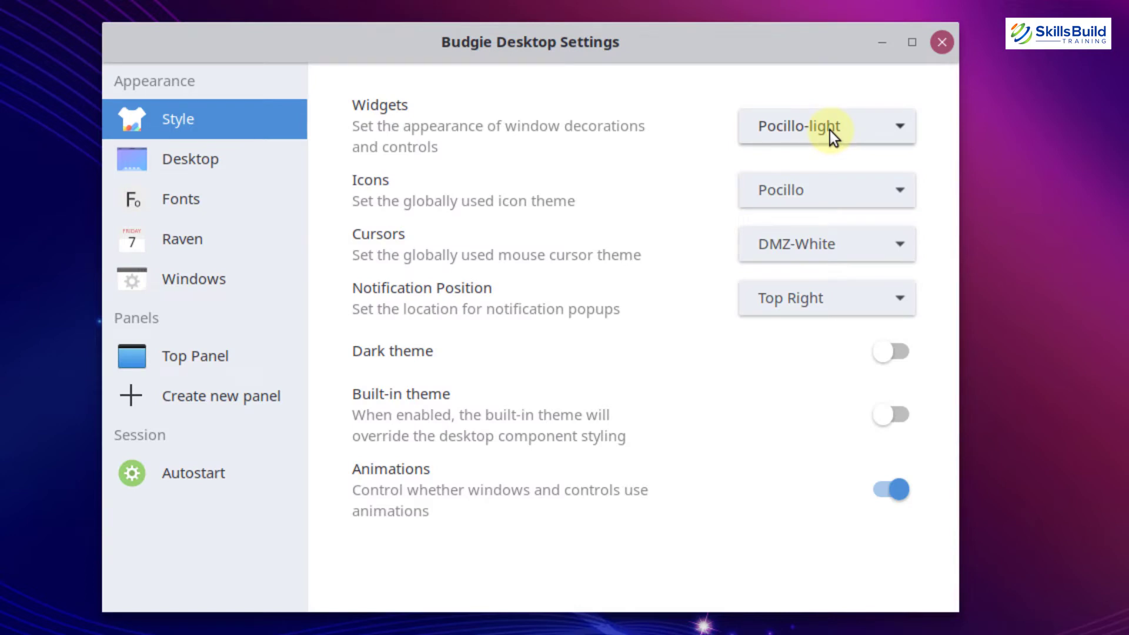
{"action": "left_click", "coordinate": [830, 129]}
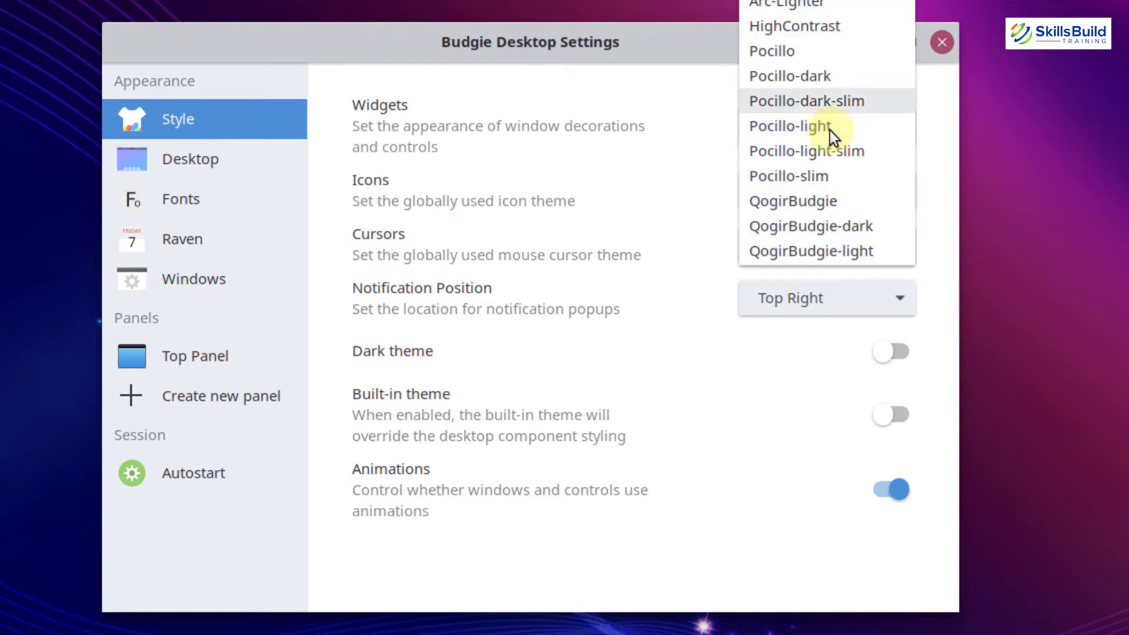
{"action": "left_click", "coordinate": [414, 193]}
{"action": "key", "text": "Up"}
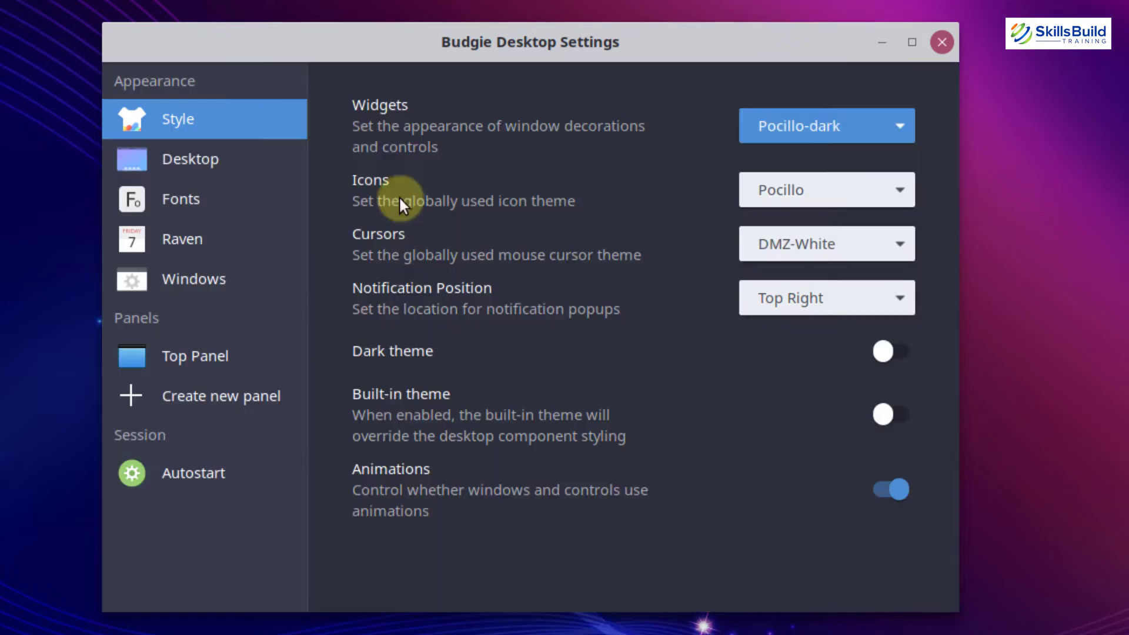
Step: Try the Humanity icon theme in the Style settings and return the icons to Pocillo
{"action": "left_click", "coordinate": [906, 187]}
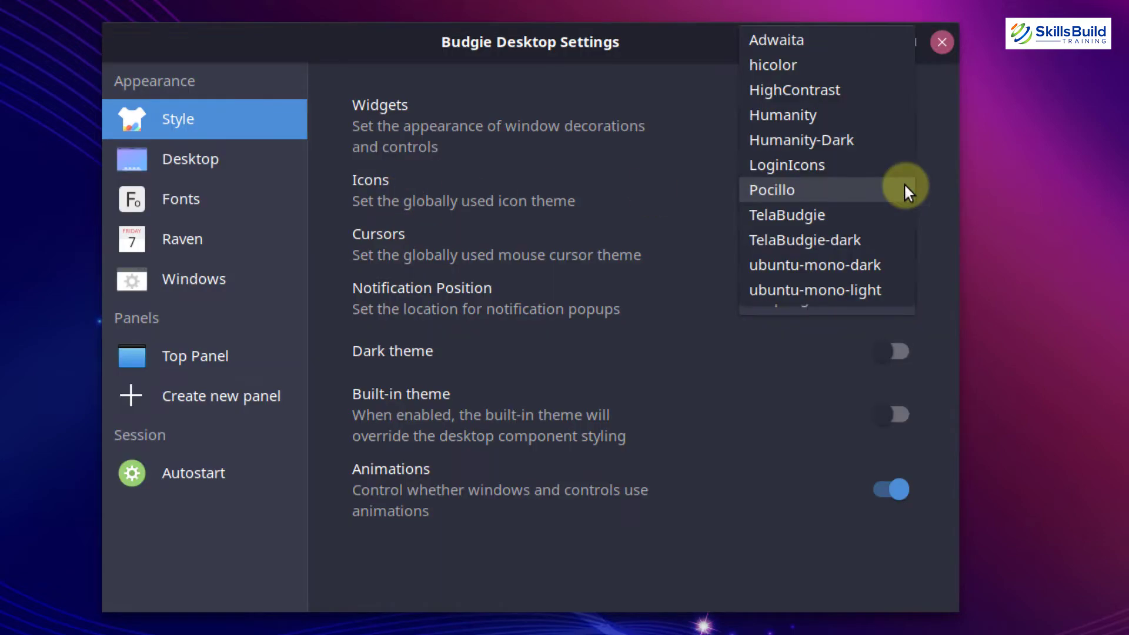
{"action": "left_click", "coordinate": [809, 123]}
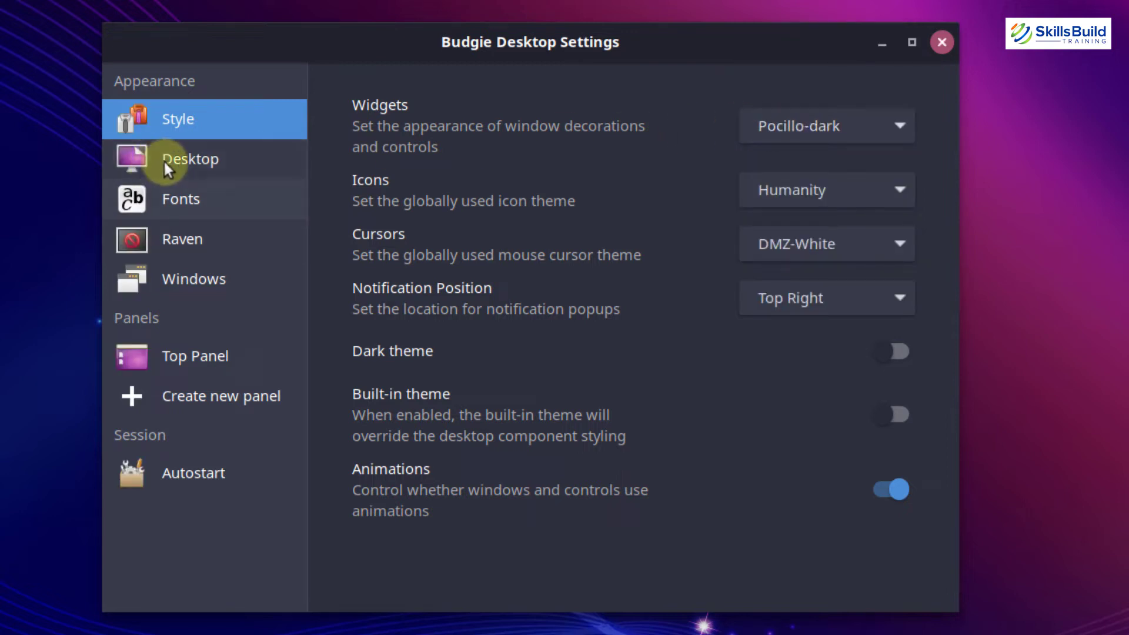
{"action": "left_click", "coordinate": [782, 192]}
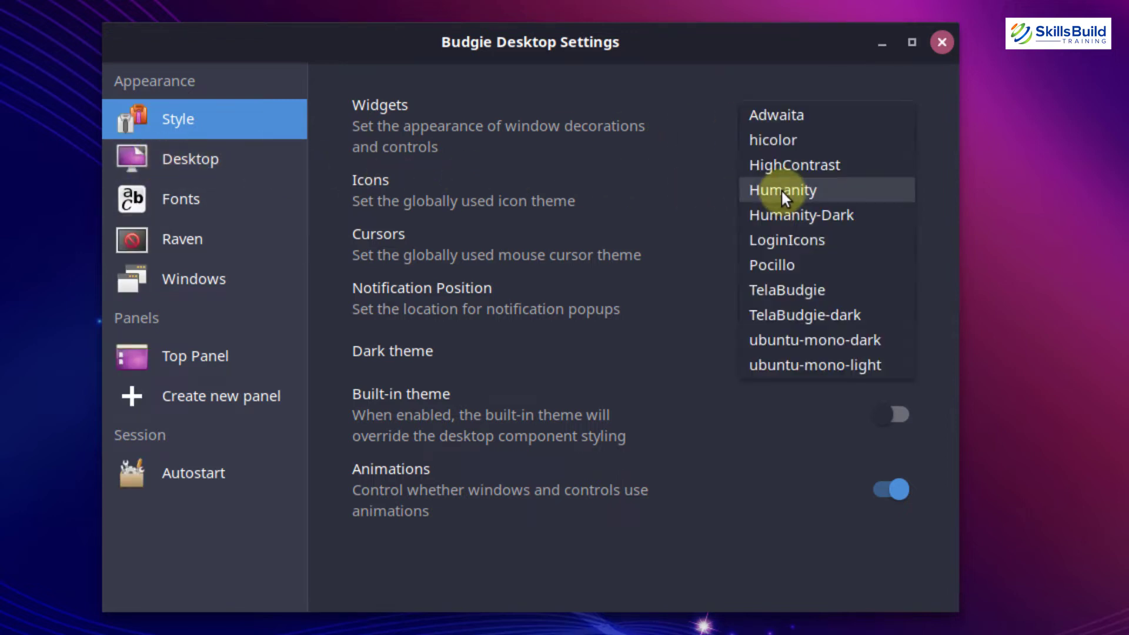
{"action": "left_click", "coordinate": [772, 266]}
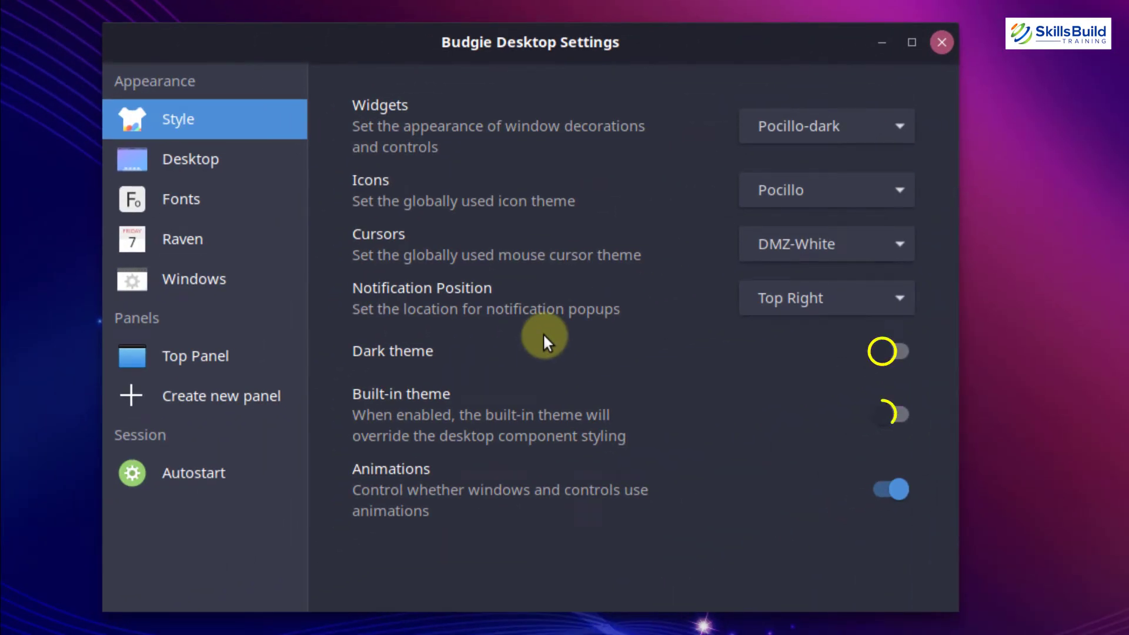
Step: View the Desktop options and the Top Panel's applet list, selecting the QuickNote applet to show its configuration
{"action": "left_click", "coordinate": [199, 167]}
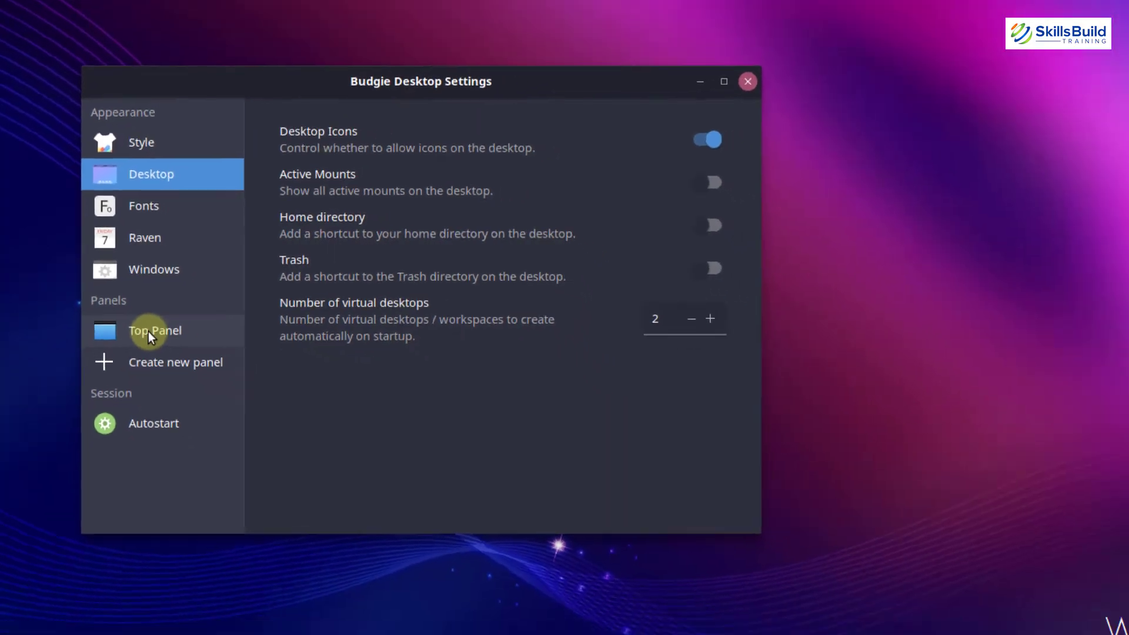
{"action": "left_click", "coordinate": [186, 354]}
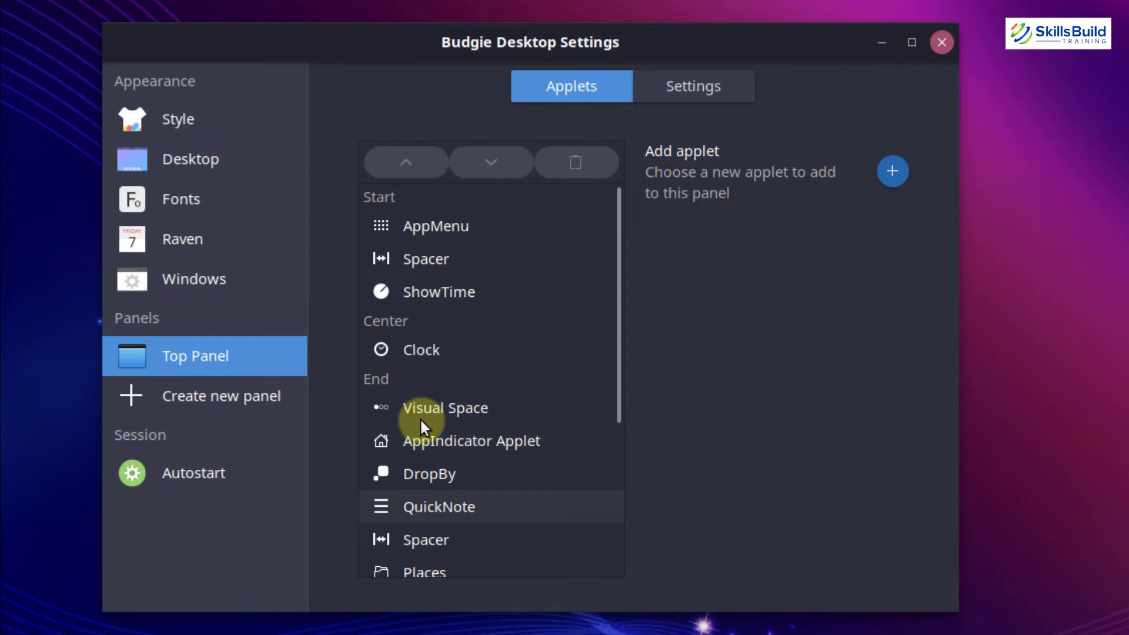
{"action": "left_click", "coordinate": [427, 517]}
{"action": "scroll", "coordinate": [427, 519], "scroll_direction": "down", "scroll_amount": 3}
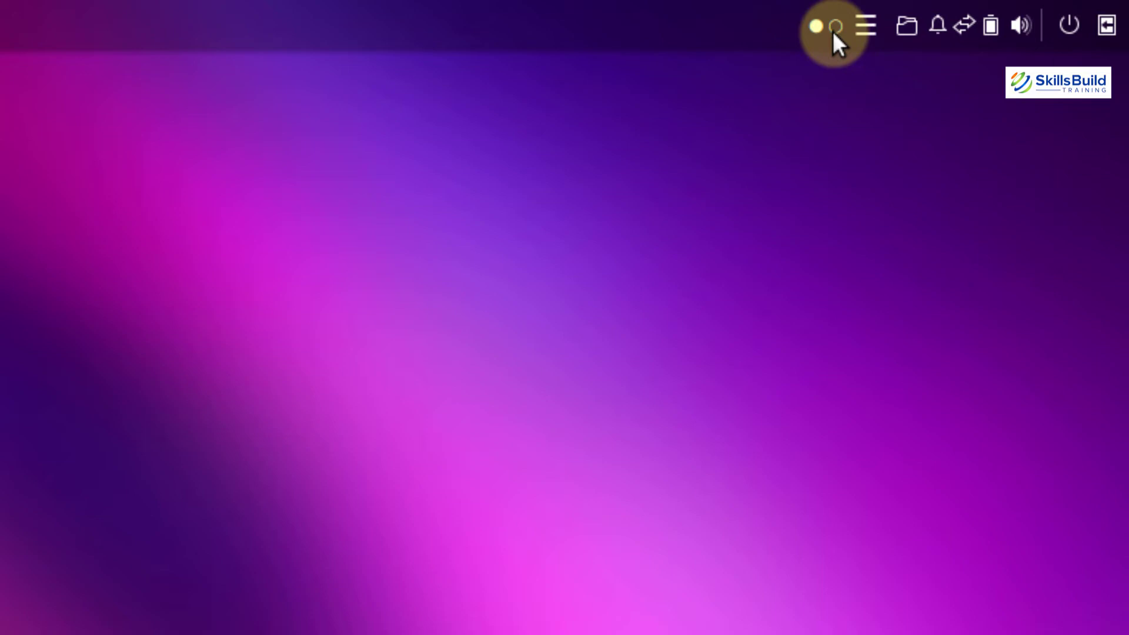
Step: Raise the number of workspaces to 4 through the top panel's workspace applet and dismiss its popup
{"action": "left_click", "coordinate": [832, 31]}
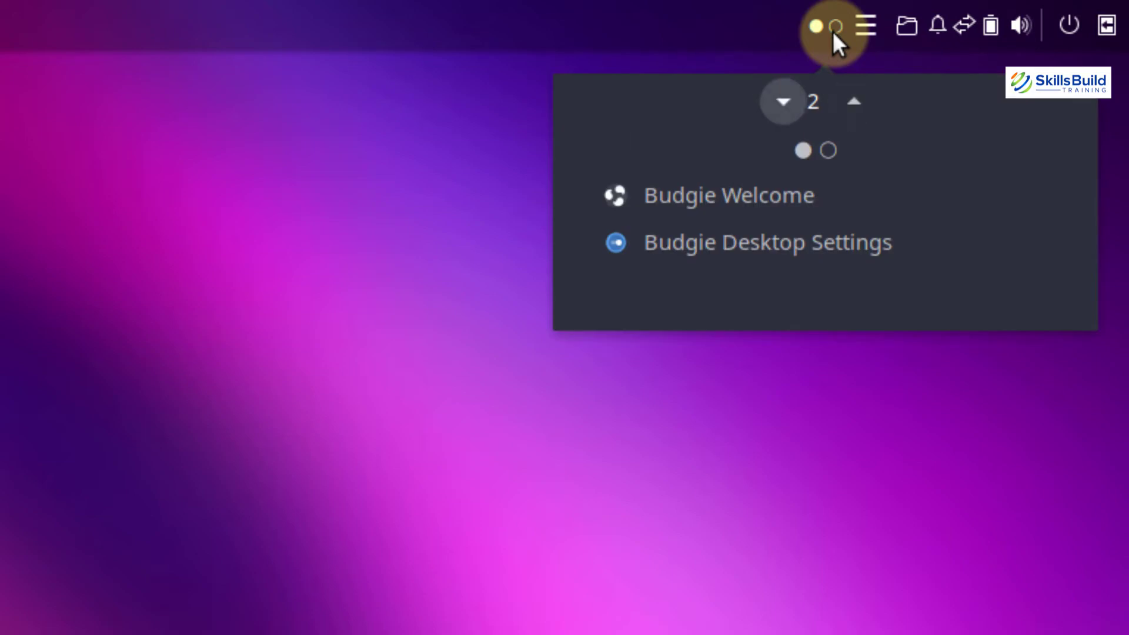
{"action": "left_click", "coordinate": [854, 102]}
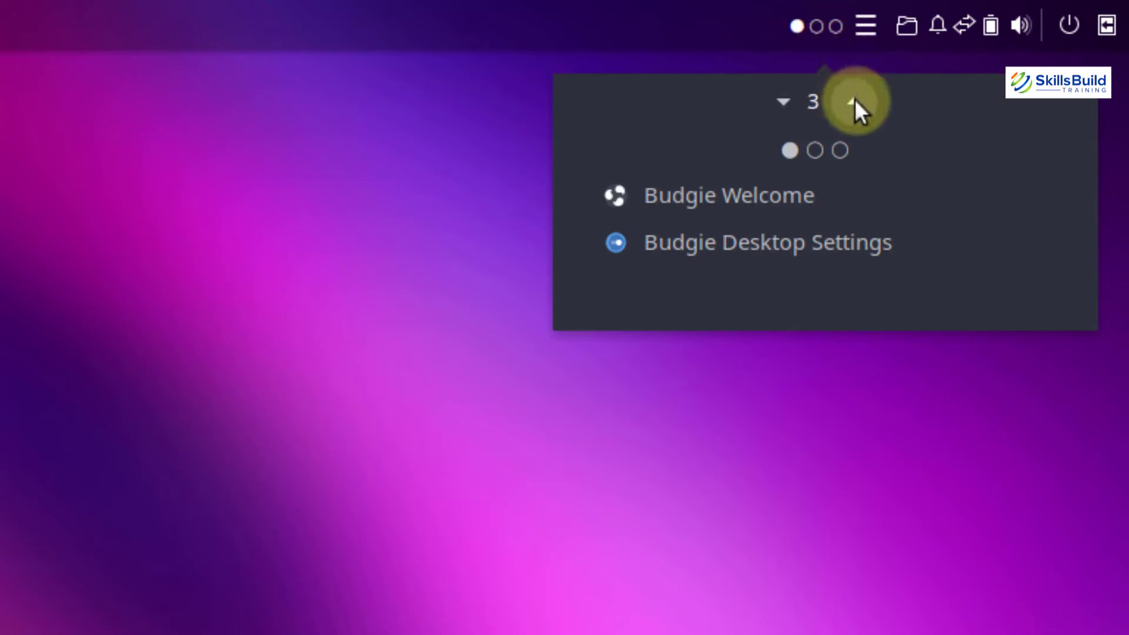
{"action": "left_click", "coordinate": [853, 101]}
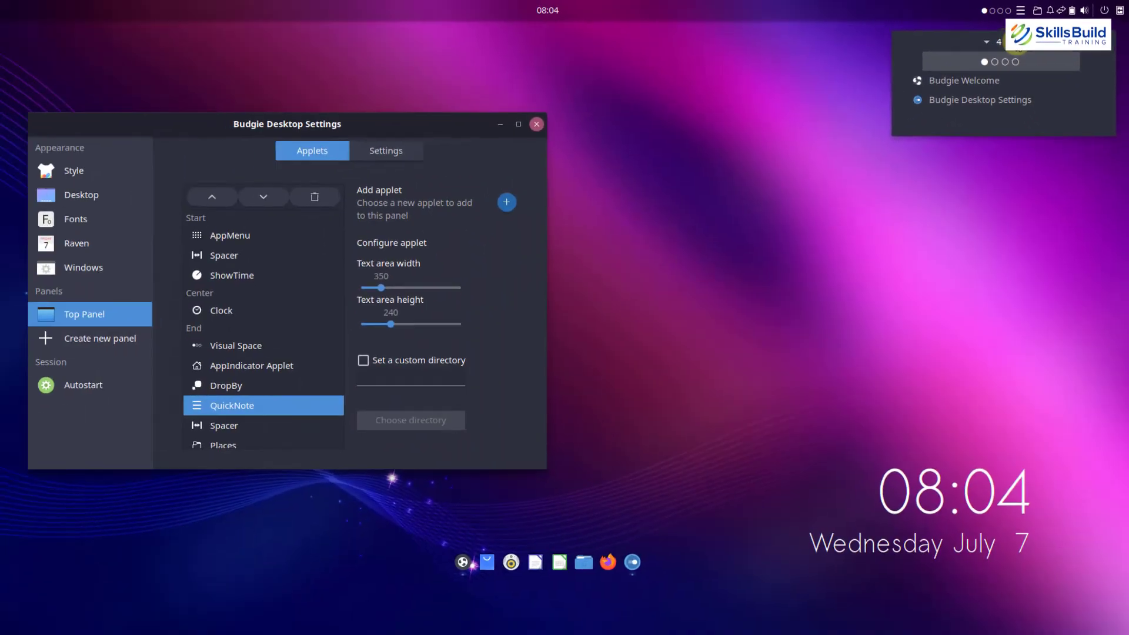
{"action": "left_click", "coordinate": [982, 171]}
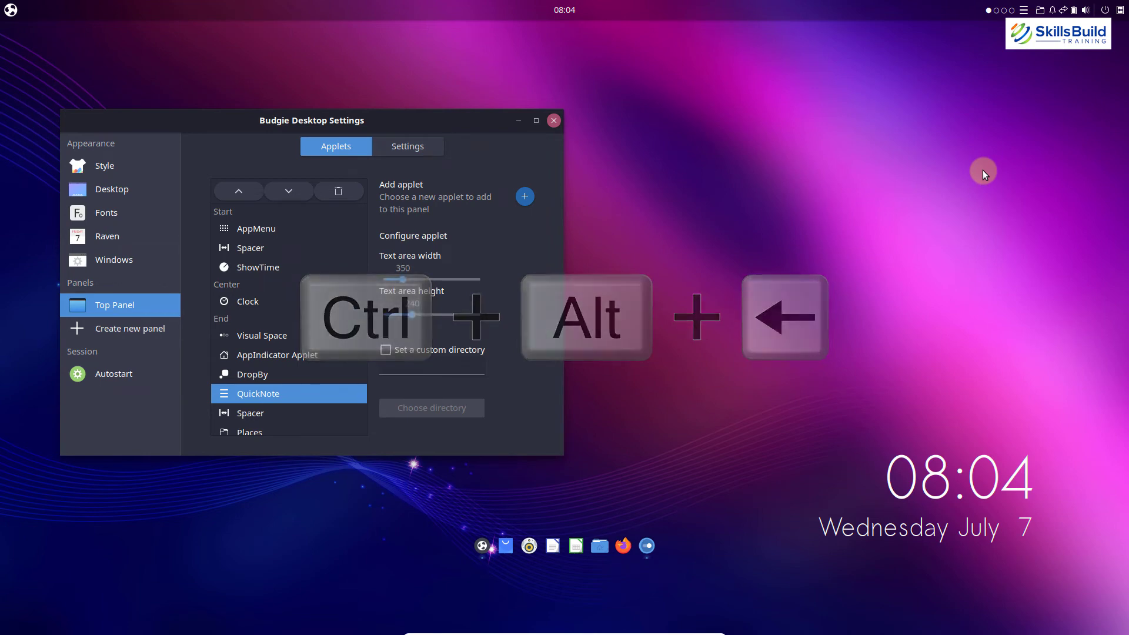
Step: Switch back and forth through the workspaces and return to the first one
{"action": "key", "text": "ctrl+alt+Left"}
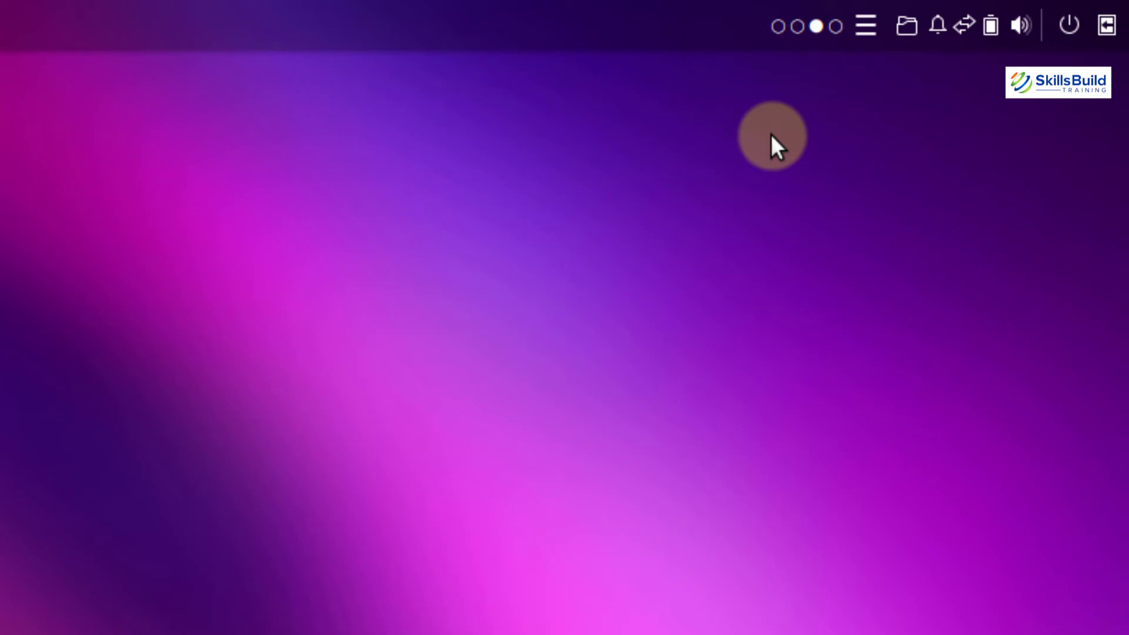
{"action": "key", "text": "ctrl+alt+Right"}
{"action": "key", "text": "ctrl+alt+Left"}
{"action": "key", "text": "ctrl+alt+Left"}
{"action": "key", "text": "ctrl+alt+Left"}
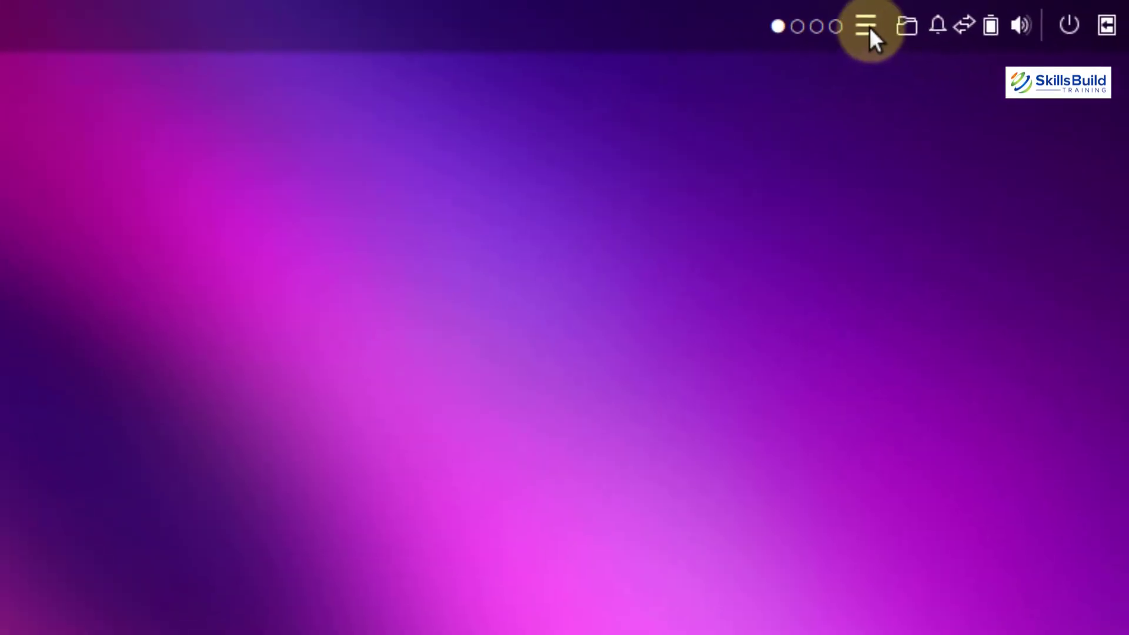
Step: Replace the QuickNote applet's welcome text with "Hello", then close and reopen the note to check it
{"action": "left_click", "coordinate": [869, 27]}
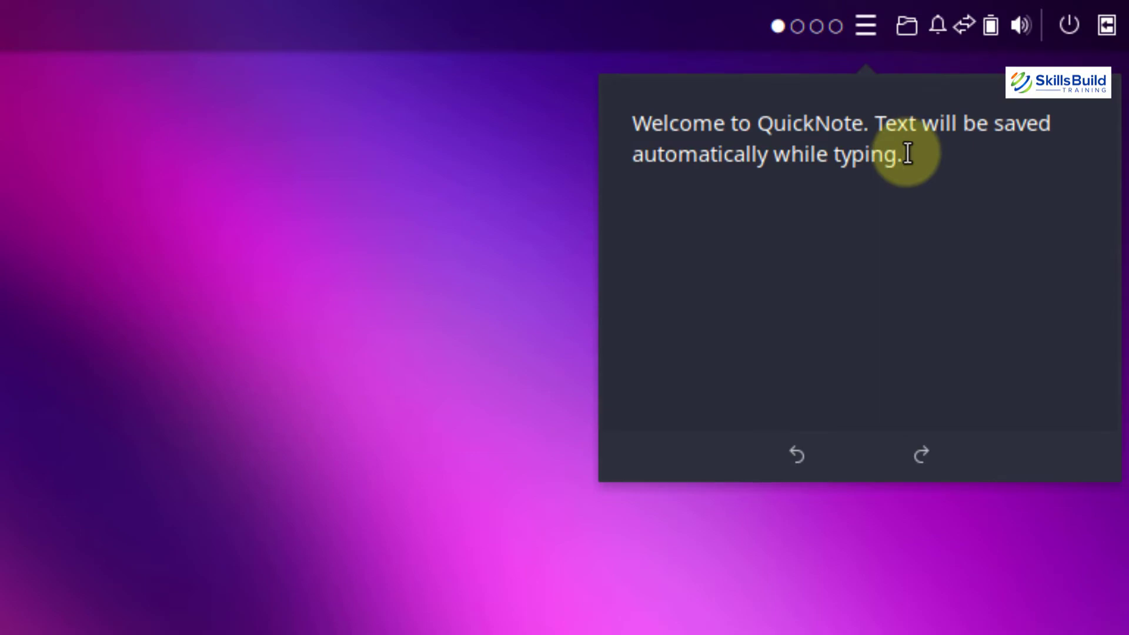
{"action": "key", "text": "ctrl+a"}
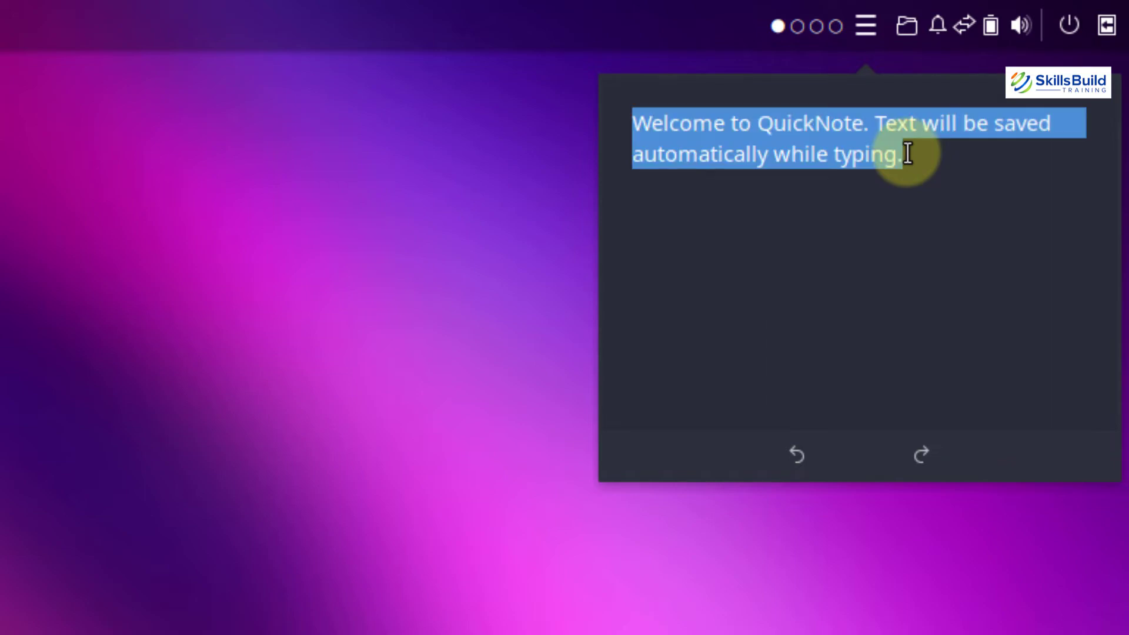
{"action": "type", "text": "Helo"}
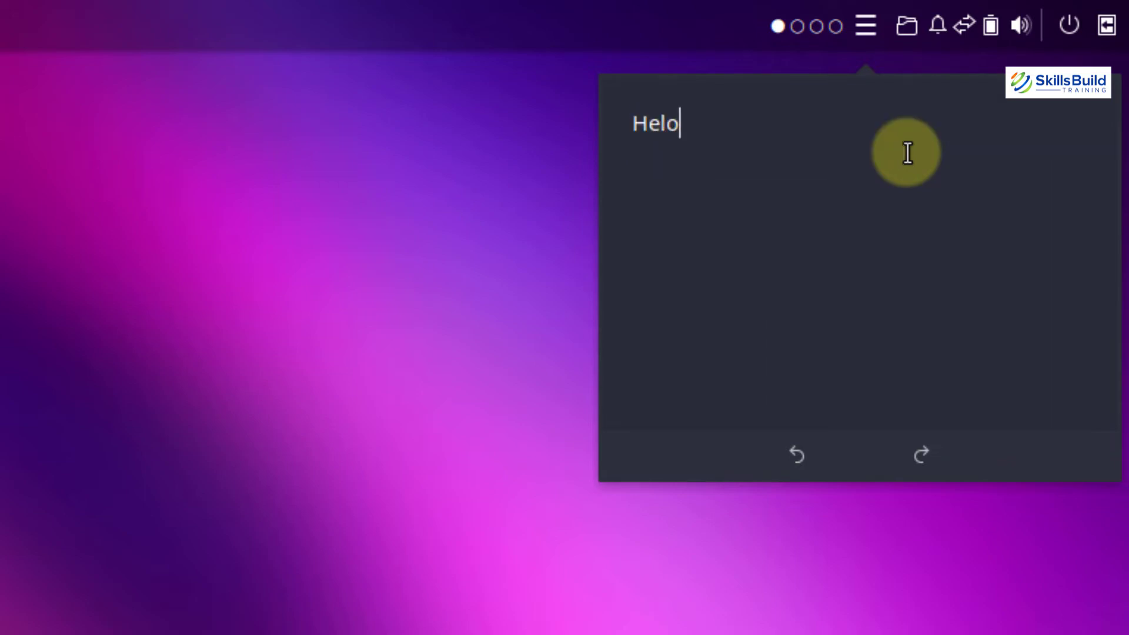
{"action": "key", "text": "BackSpace"}
{"action": "type", "text": "lo"}
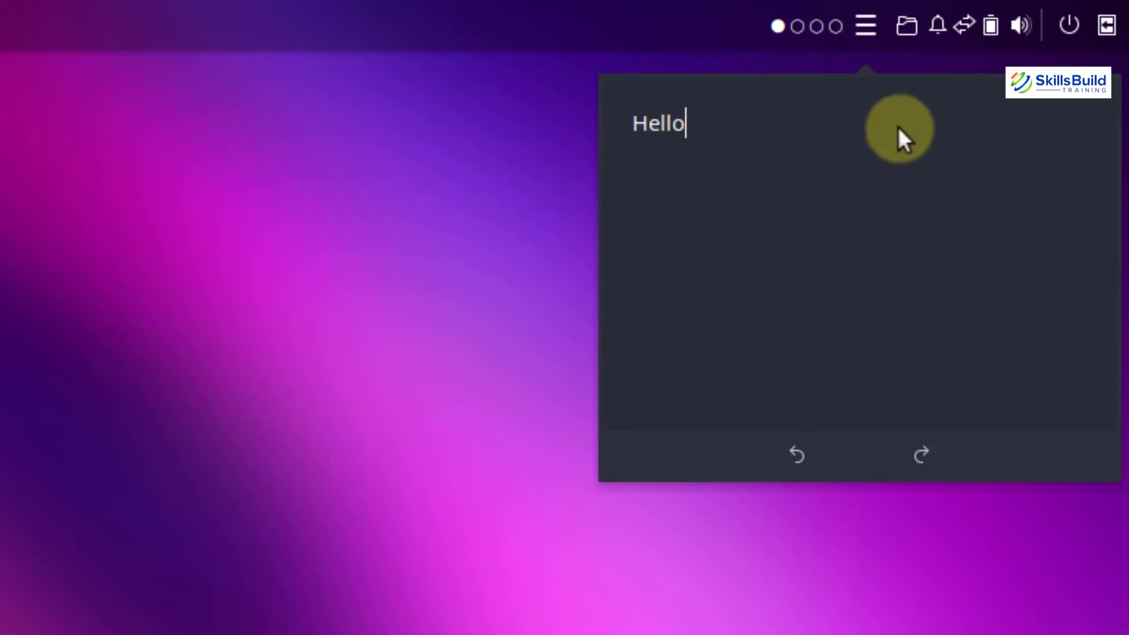
{"action": "left_click", "coordinate": [868, 22]}
{"action": "left_click", "coordinate": [868, 23]}
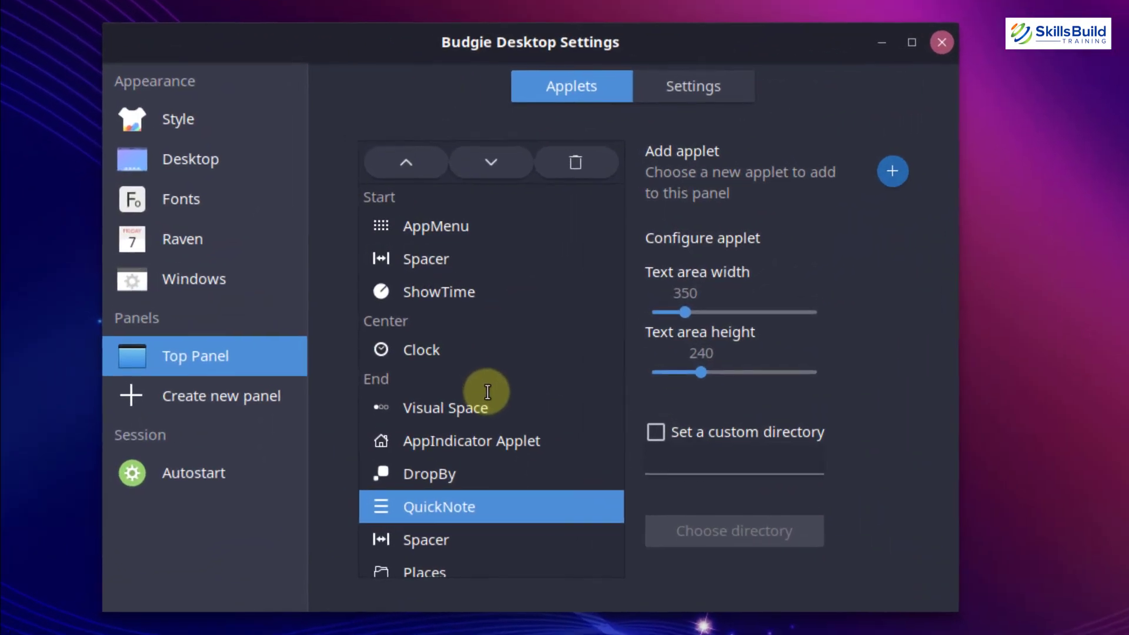
Step: Select the Places applet in the Top Panel's applet list and look through the folder shortcuts in its popup
{"action": "scroll", "coordinate": [421, 521], "scroll_direction": "down", "scroll_amount": 2}
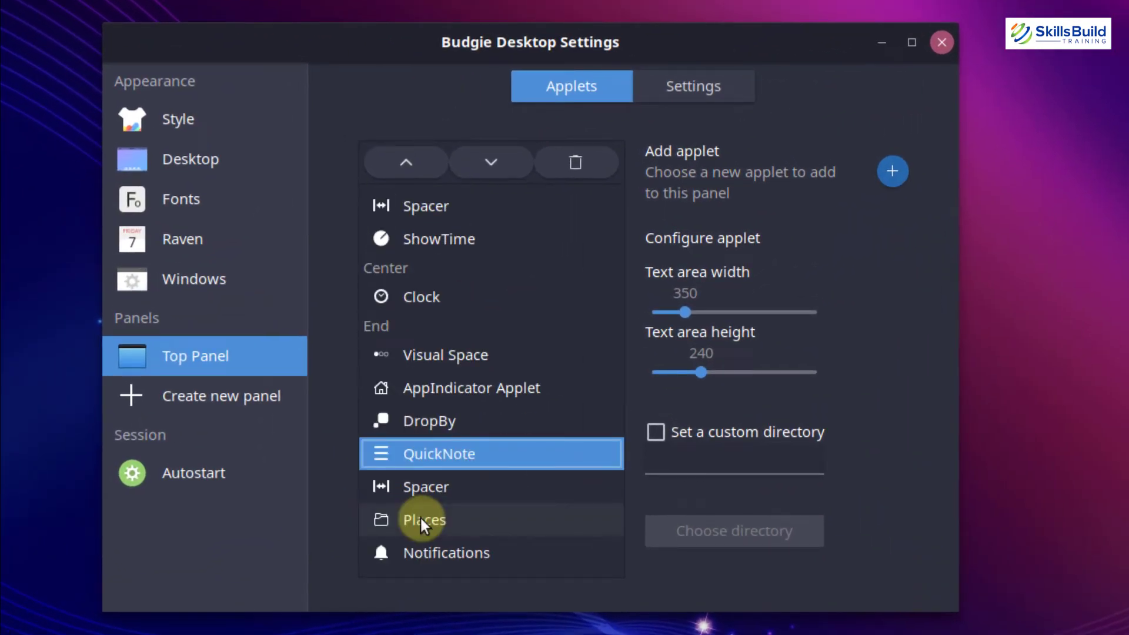
{"action": "left_click", "coordinate": [421, 520]}
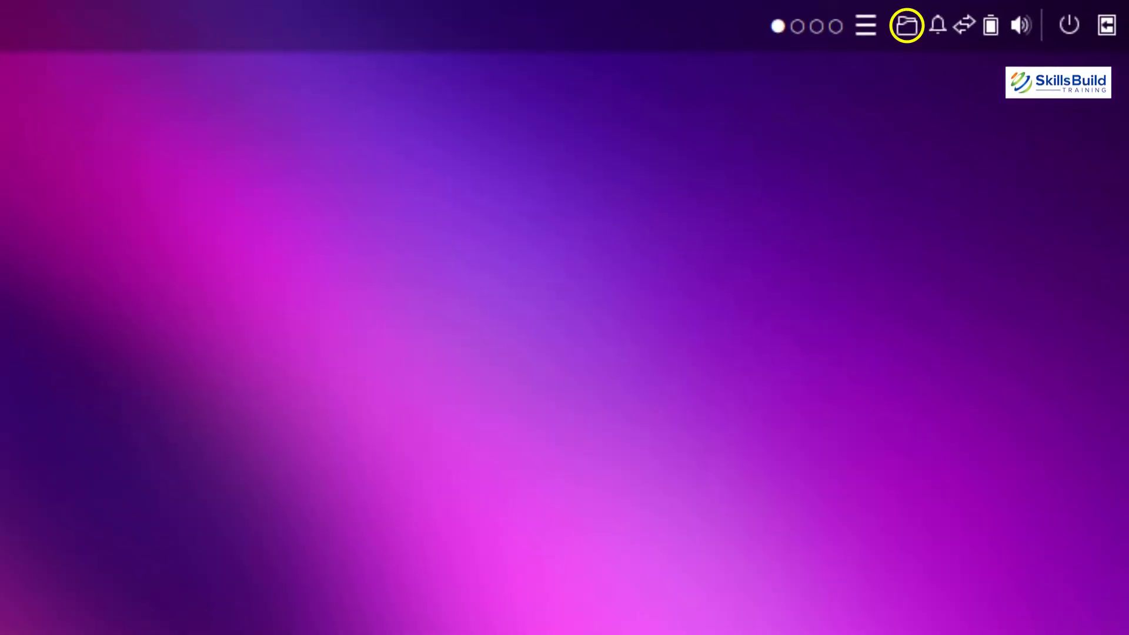
{"action": "left_click", "coordinate": [906, 26]}
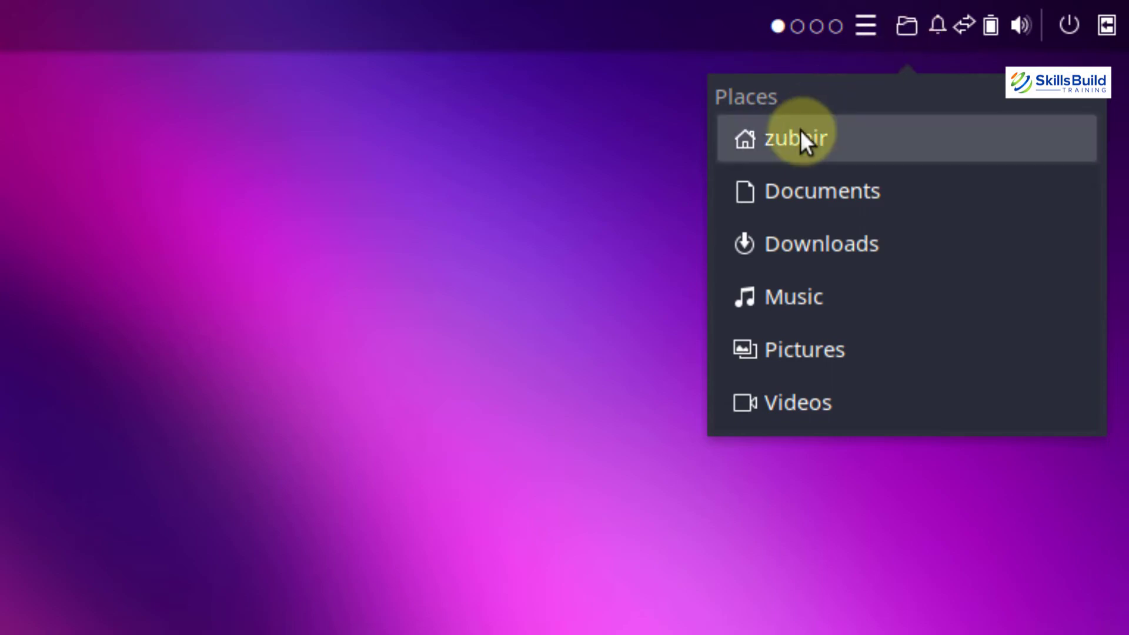
{"action": "key", "text": "Down"}
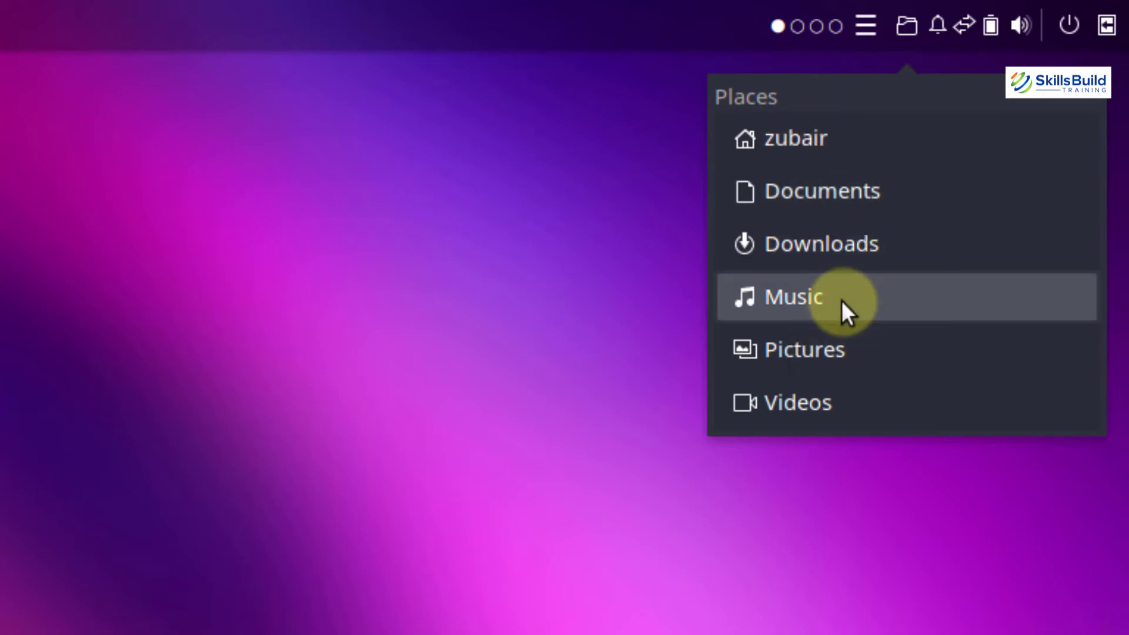
{"action": "key", "text": "Down"}
{"action": "key", "text": "Down"}
{"action": "key", "text": "Down"}
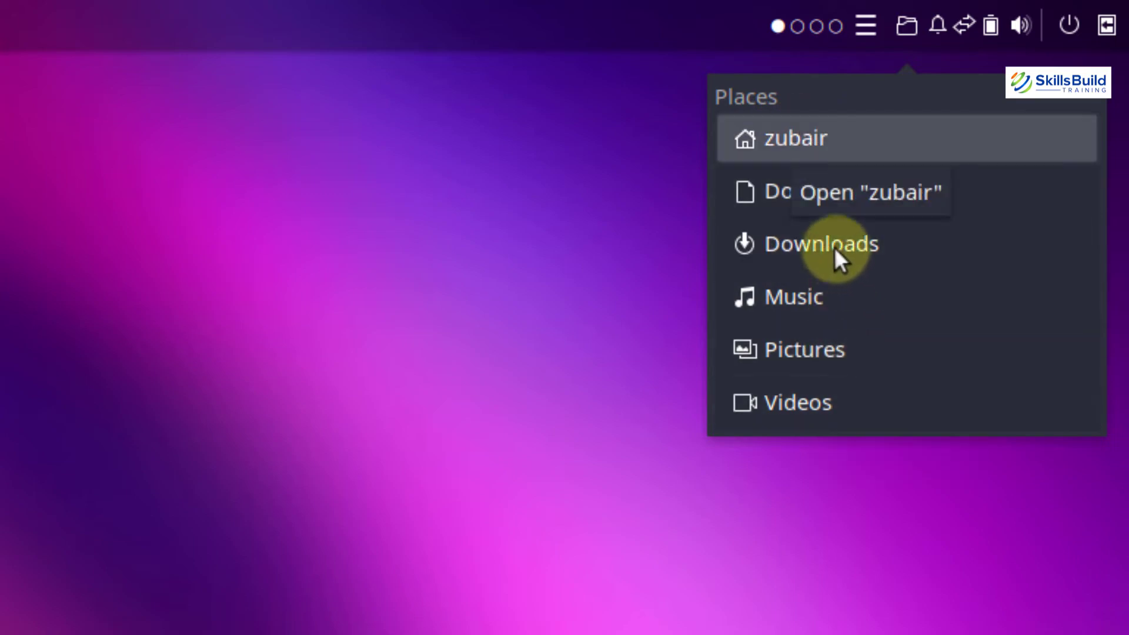
{"action": "key", "text": "Down"}
{"action": "key", "text": "Down"}
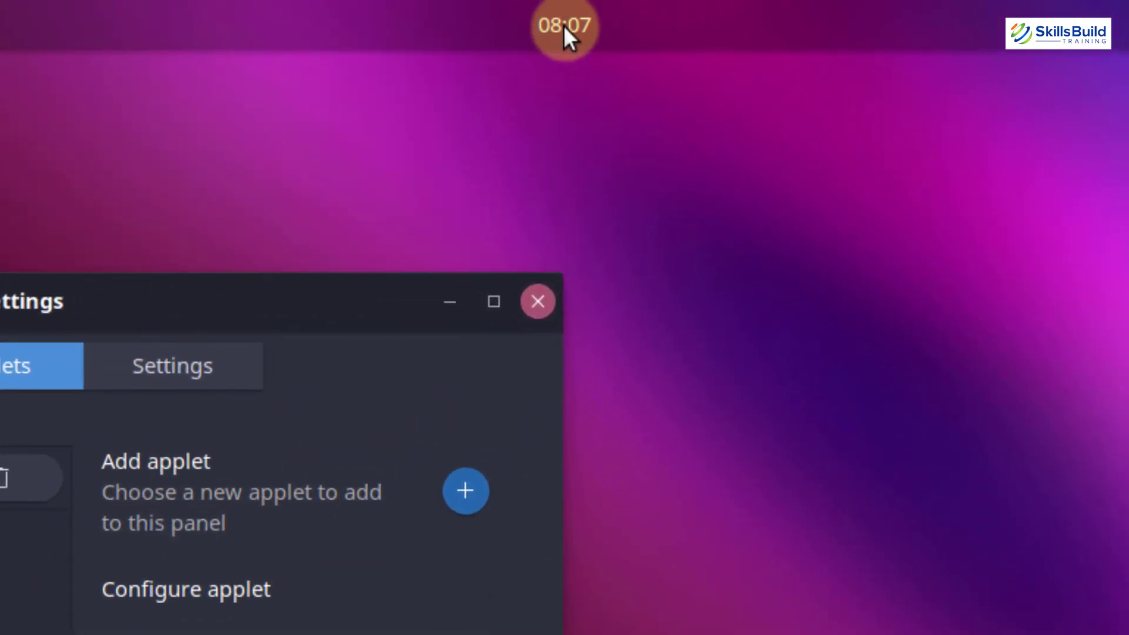
Step: Examine the top panel's clock and check the notification indicator's status
{"action": "right_click", "coordinate": [563, 26]}
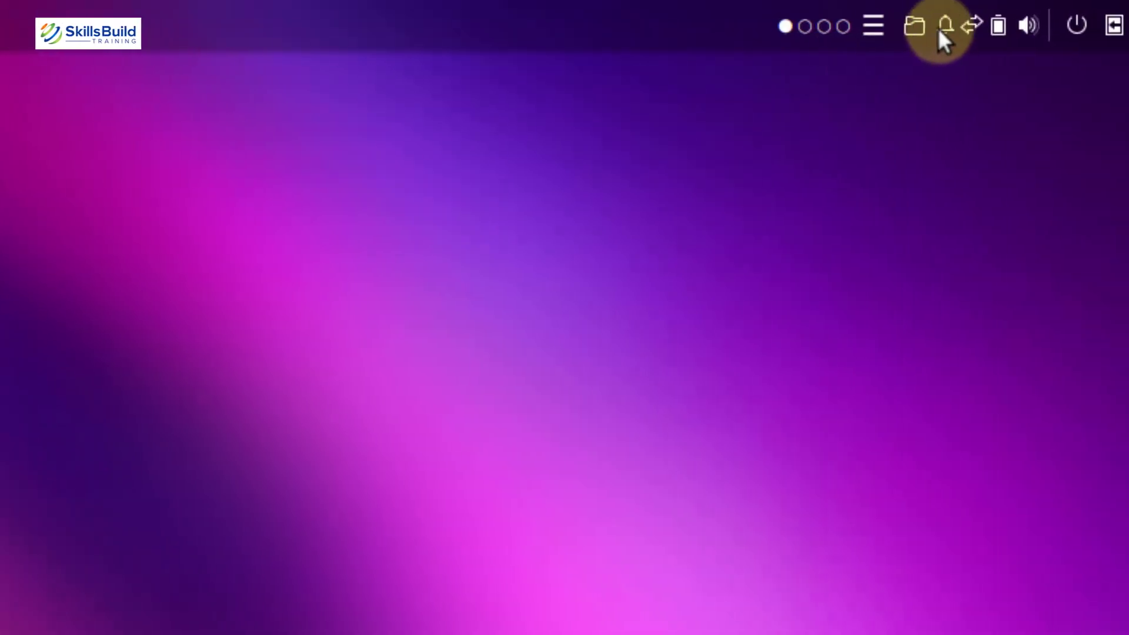
{"action": "mouse_move", "coordinate": [937, 36]}
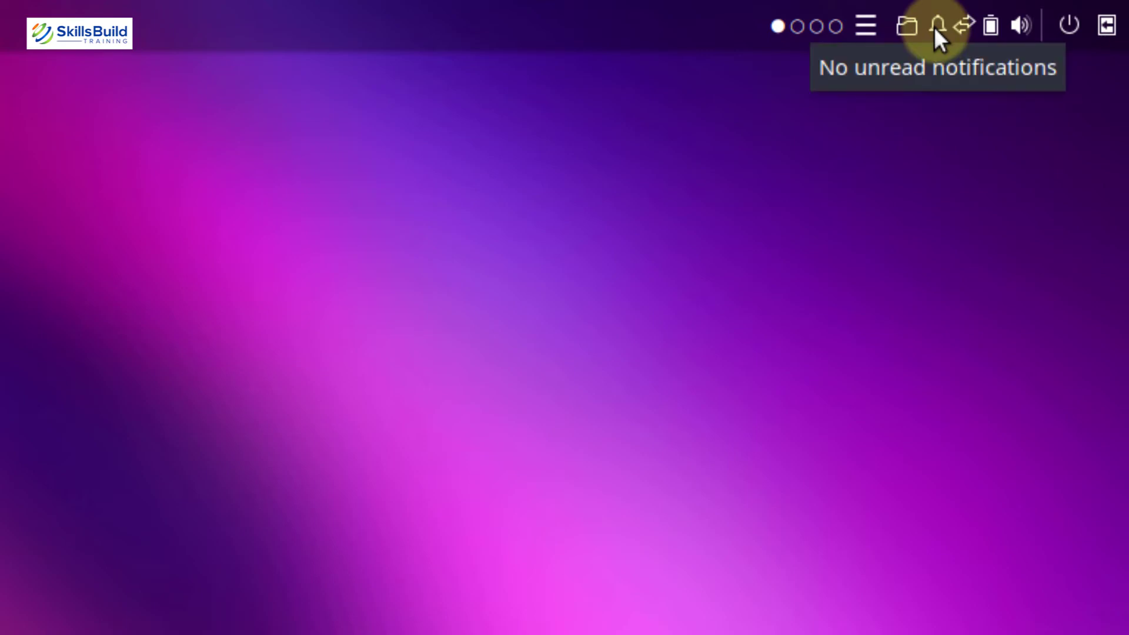
Step: Show and hide the Raven sidebar to view its calendar and sound controls, then close Budgie Desktop Settings
{"action": "left_click", "coordinate": [936, 32]}
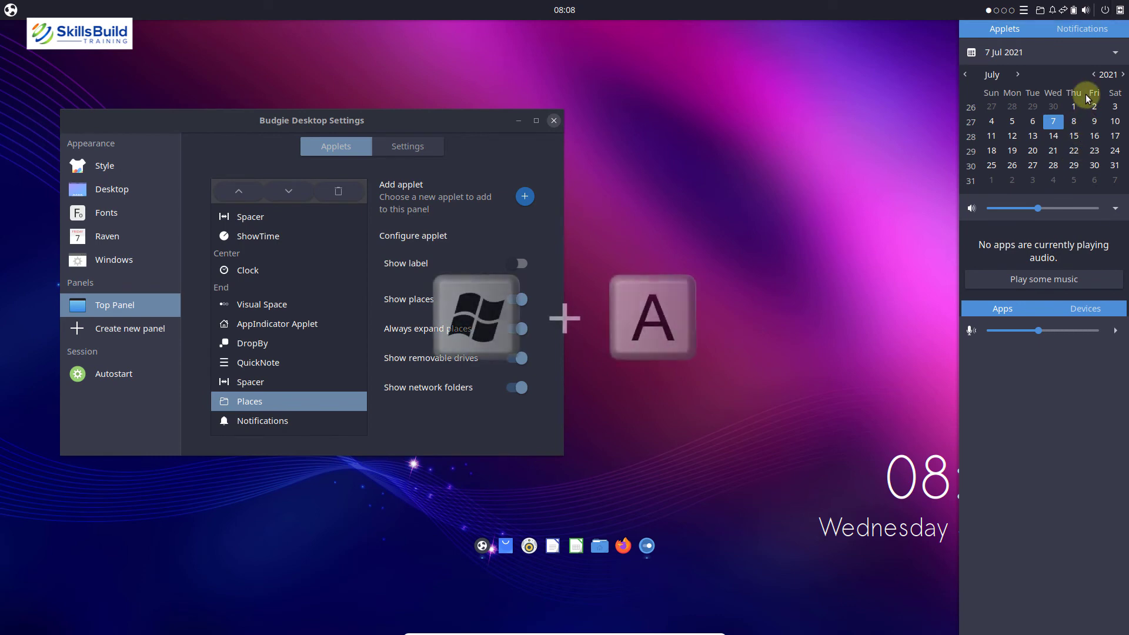
{"action": "key", "text": "super+a"}
{"action": "key", "text": "super+a"}
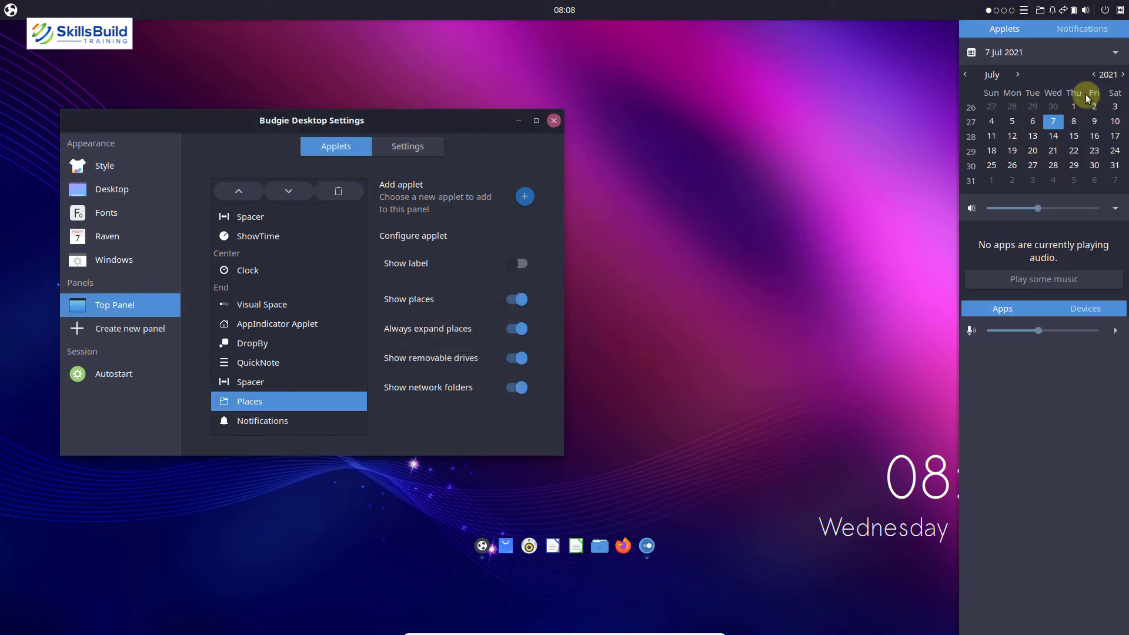
{"action": "key", "text": "super+a"}
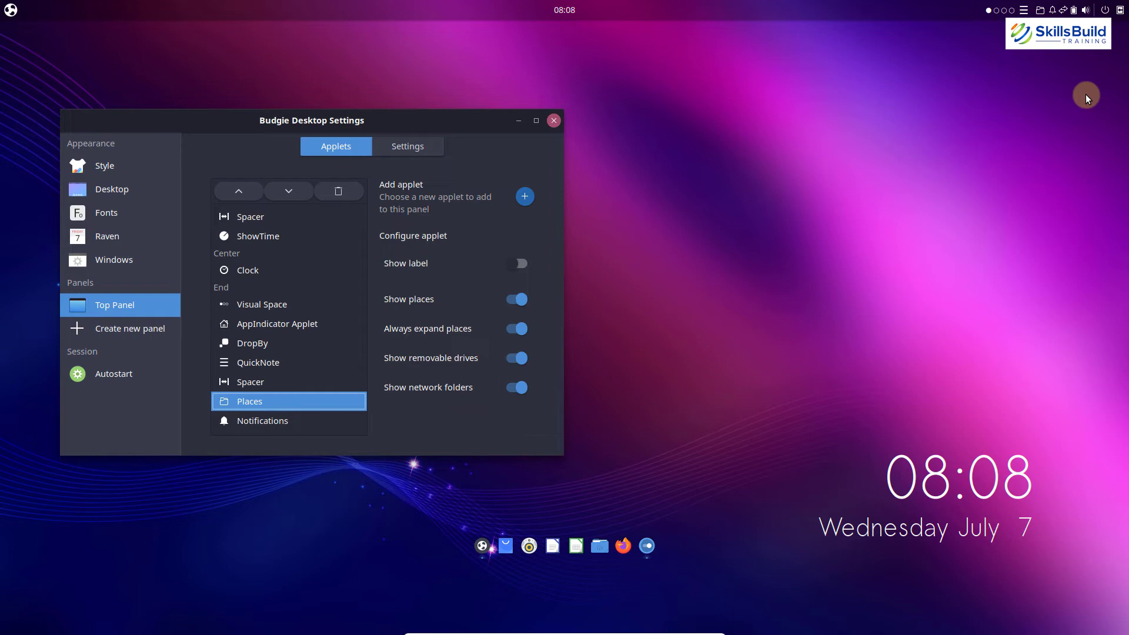
{"action": "left_click", "coordinate": [554, 121]}
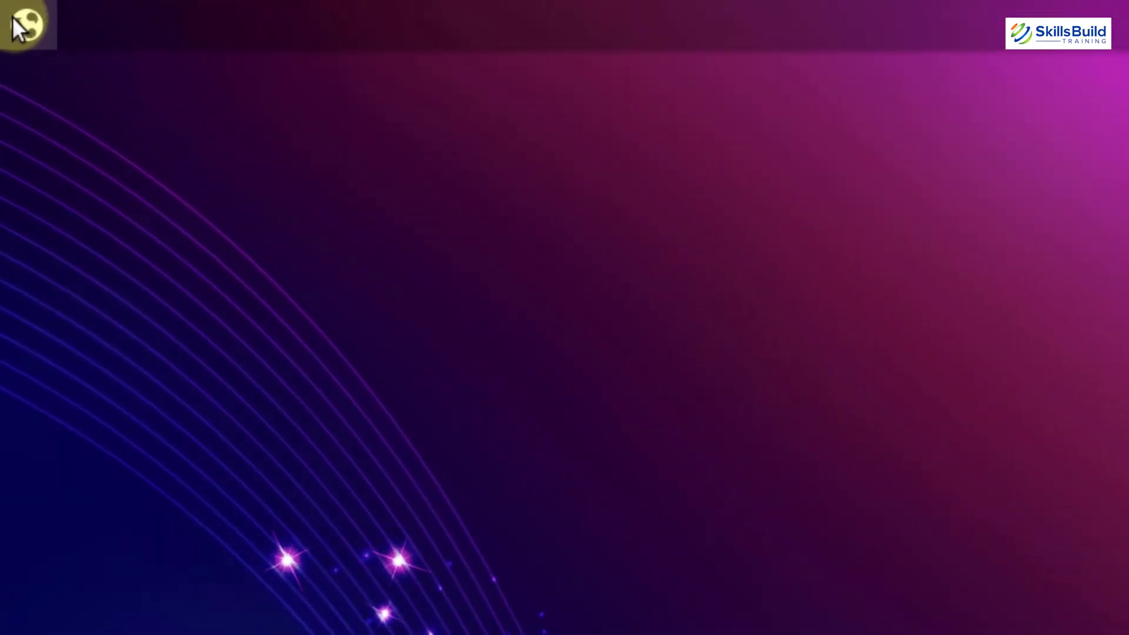
Step: Place Archive Manager and Firefox Web Browser shortcuts on the desktop from the application menu
{"action": "left_click", "coordinate": [16, 21]}
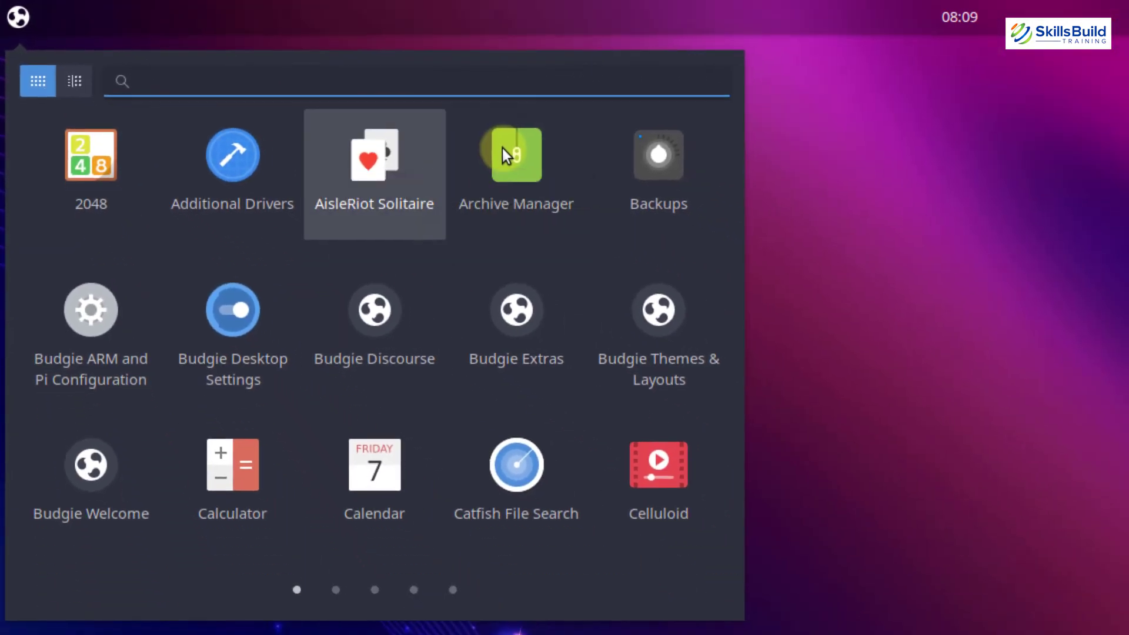
{"action": "left_click_drag", "start_coordinate": [502, 147], "coordinate": [825, 196]}
{"action": "left_click", "coordinate": [18, 18]}
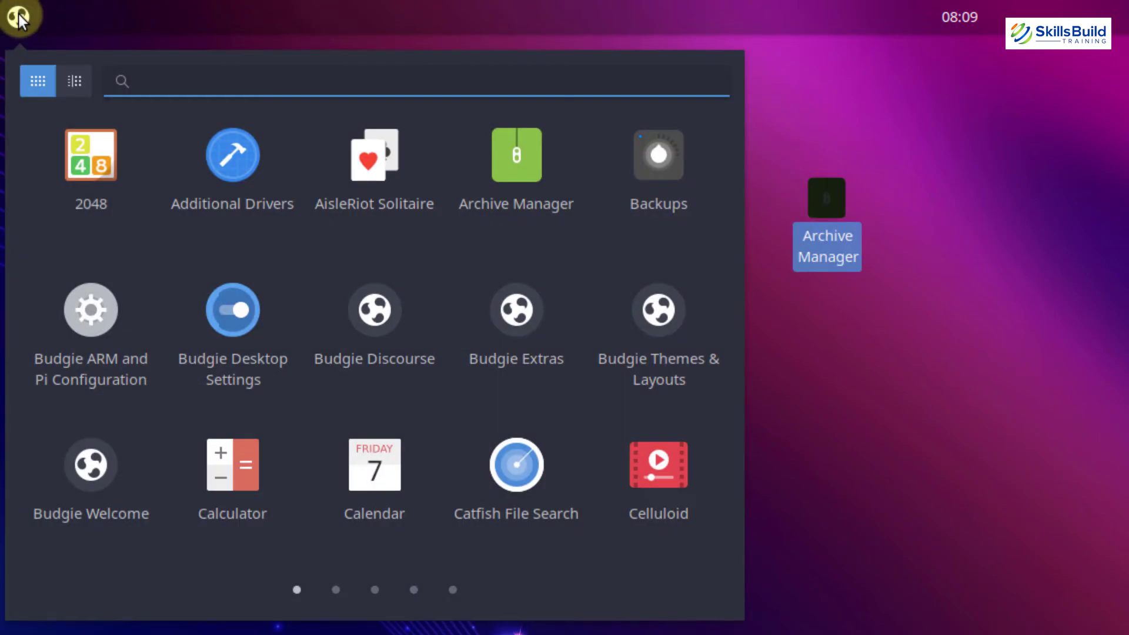
{"action": "type", "text": "firefo"}
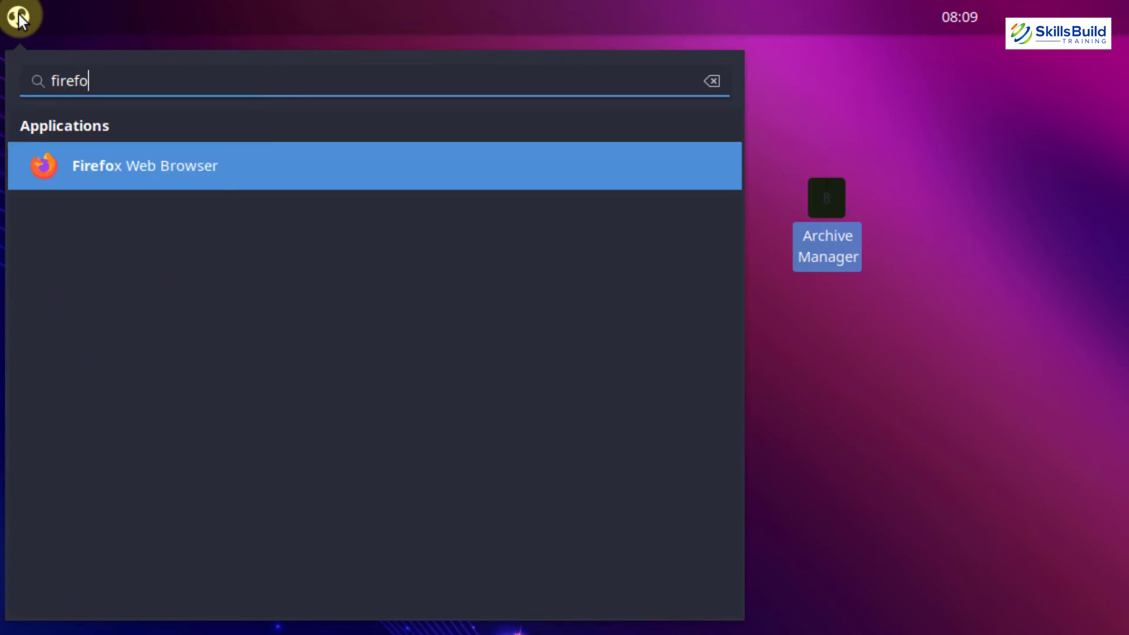
{"action": "left_click_drag", "start_coordinate": [110, 158], "coordinate": [840, 345]}
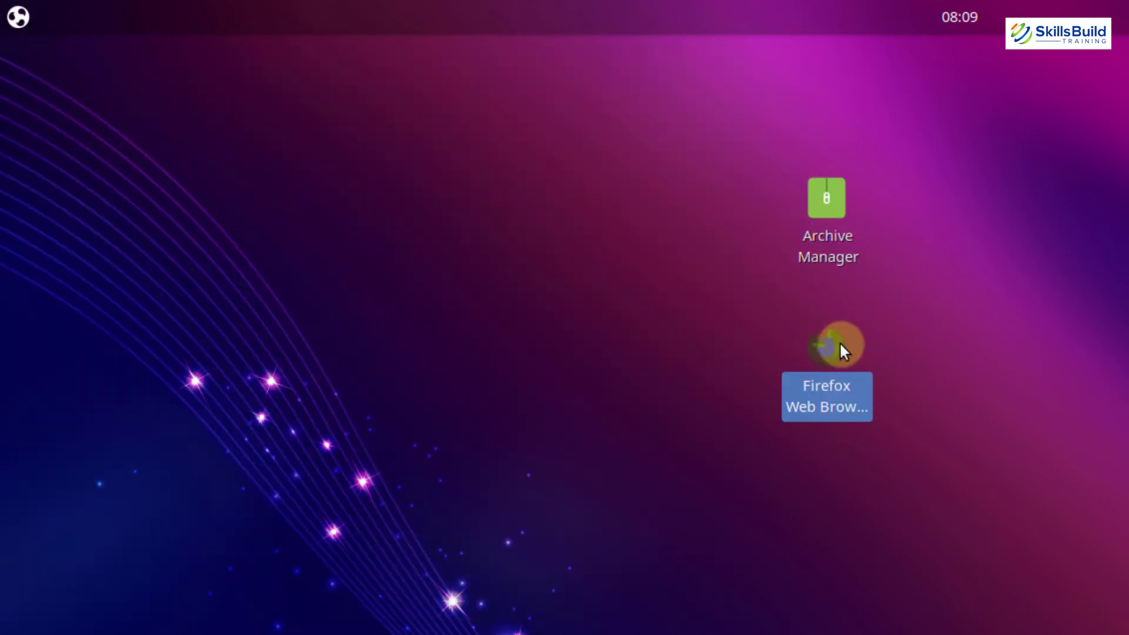
Step: Search the application menu for "terminal", place a Tilix shortcut on the desktop and align the desktop icons to the grid
{"action": "left_click", "coordinate": [33, 24]}
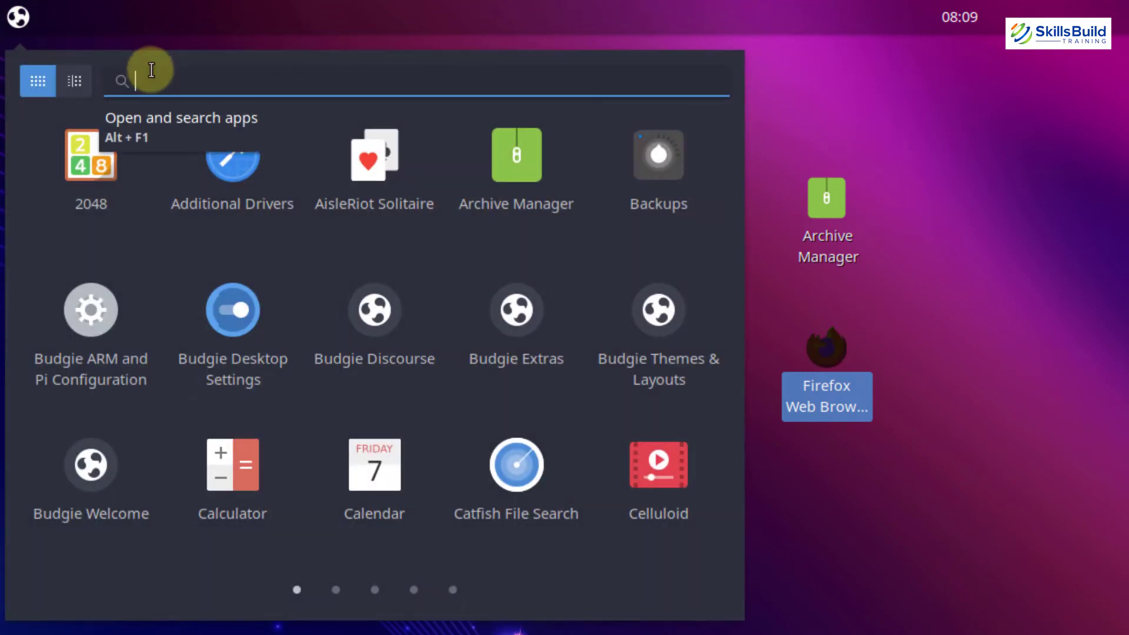
{"action": "type", "text": "terminal"}
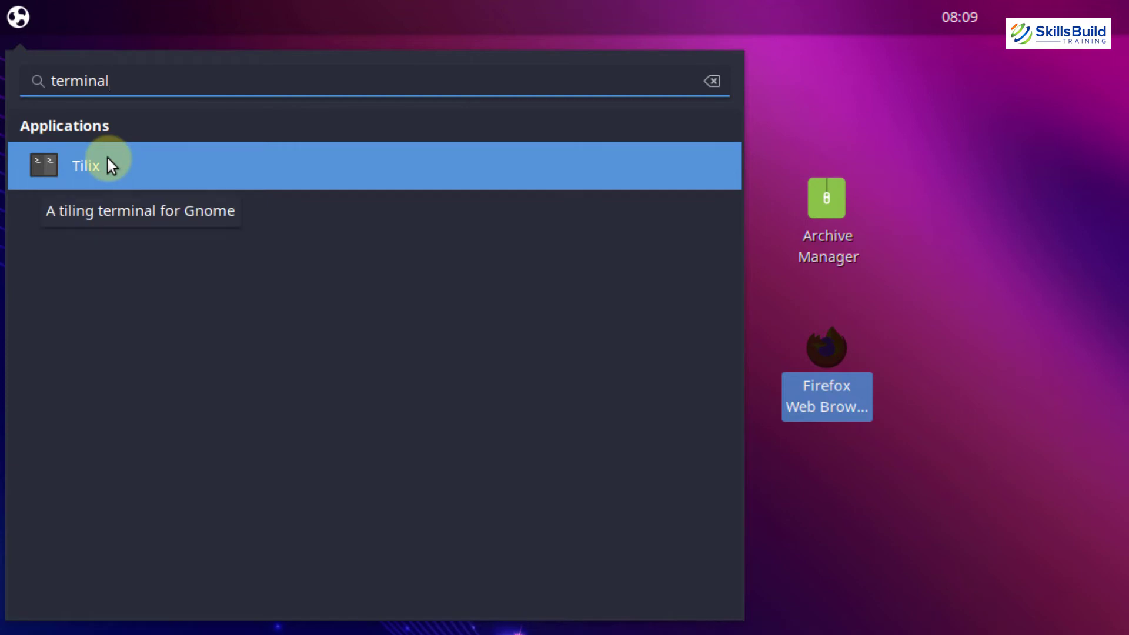
{"action": "left_click_drag", "start_coordinate": [107, 157], "coordinate": [950, 312]}
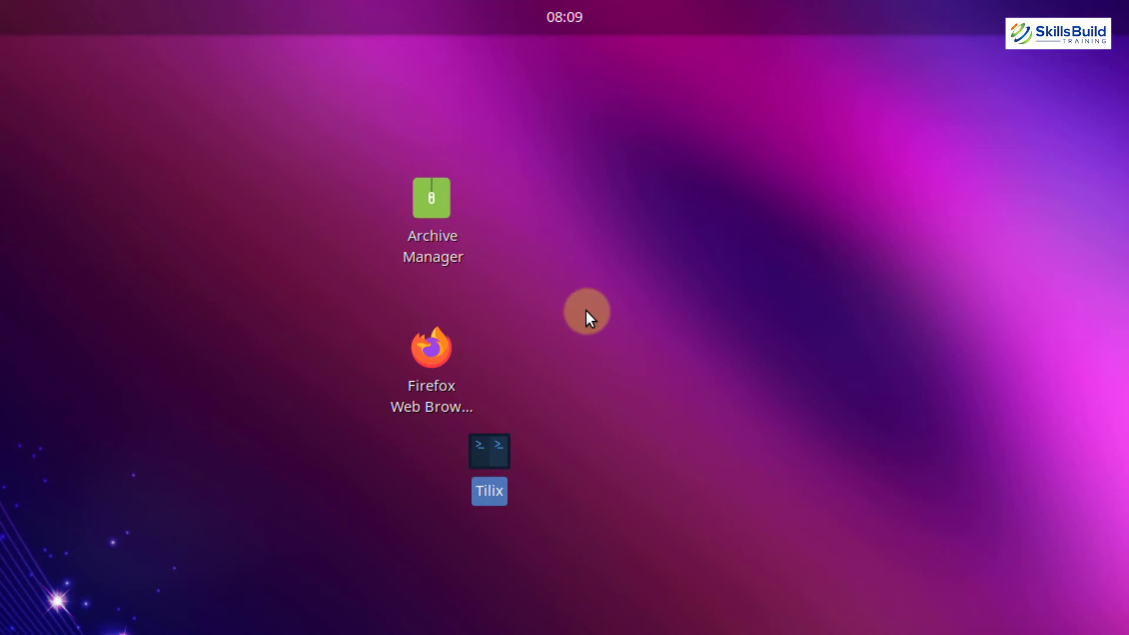
{"action": "right_click", "coordinate": [719, 334]}
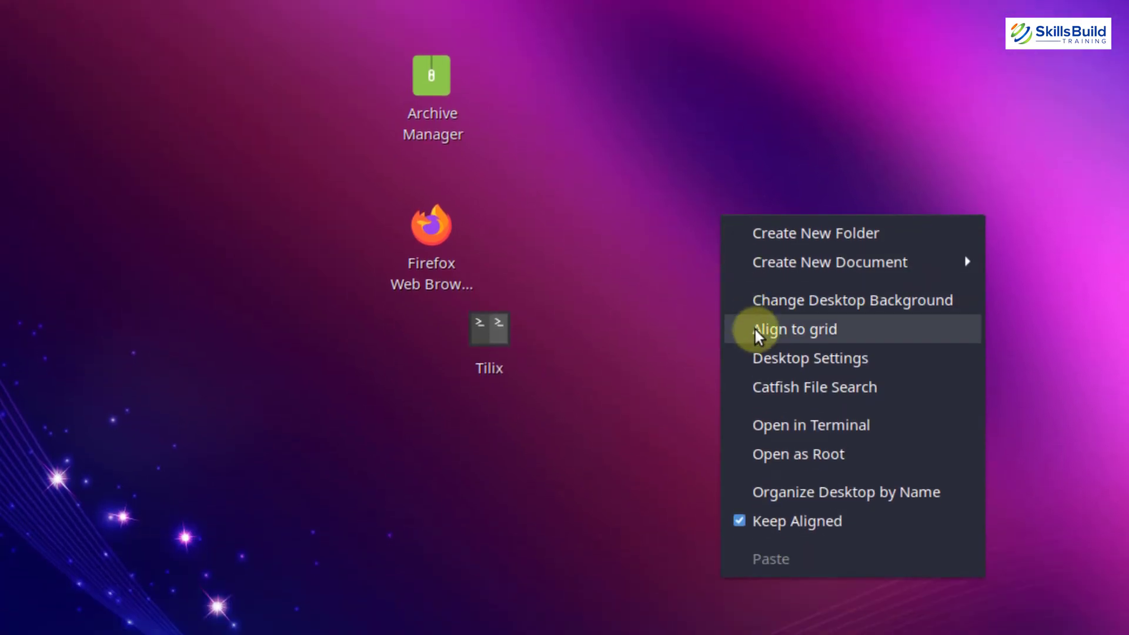
{"action": "left_click", "coordinate": [756, 330]}
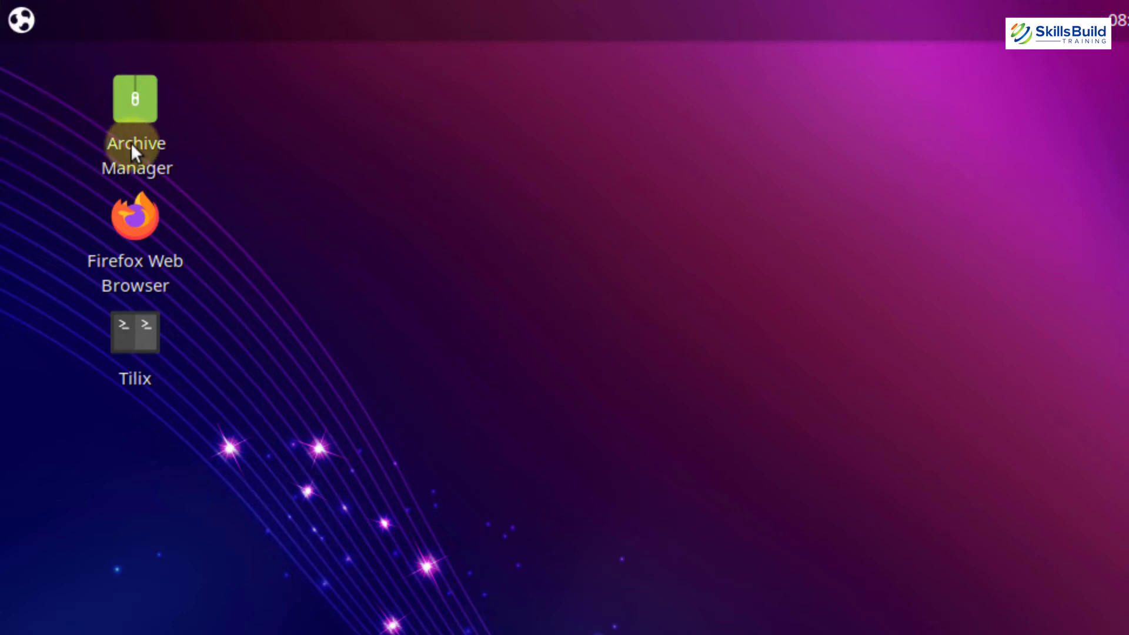
Step: Permanently delete all three application shortcuts from the desktop
{"action": "key", "text": "ctrl+a"}
{"action": "right_click", "coordinate": [160, 148]}
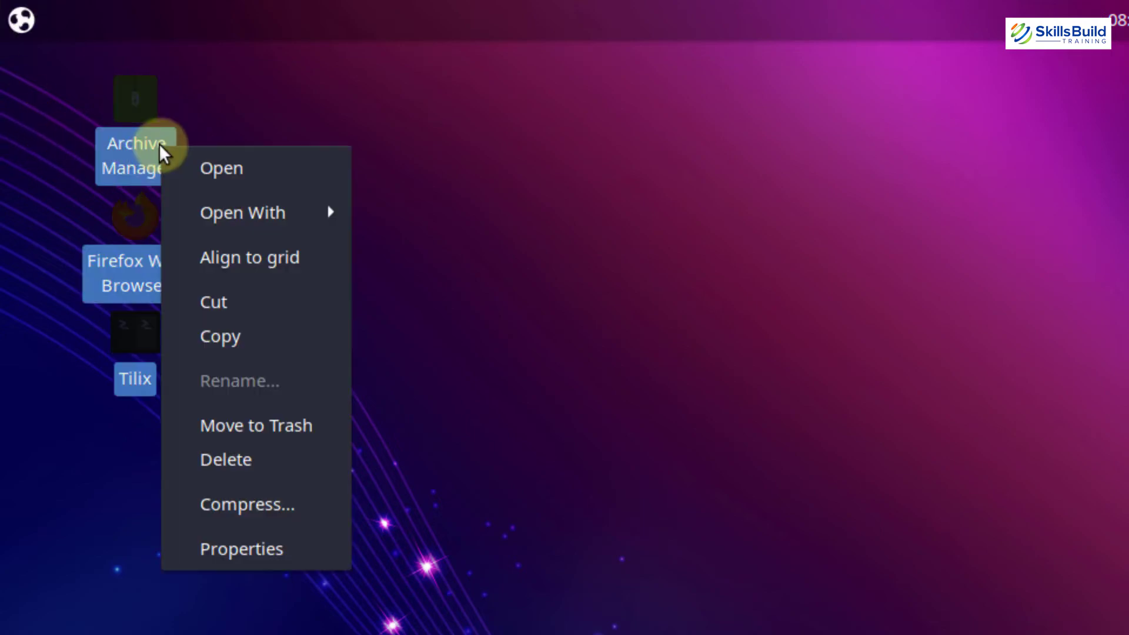
{"action": "left_click", "coordinate": [240, 469]}
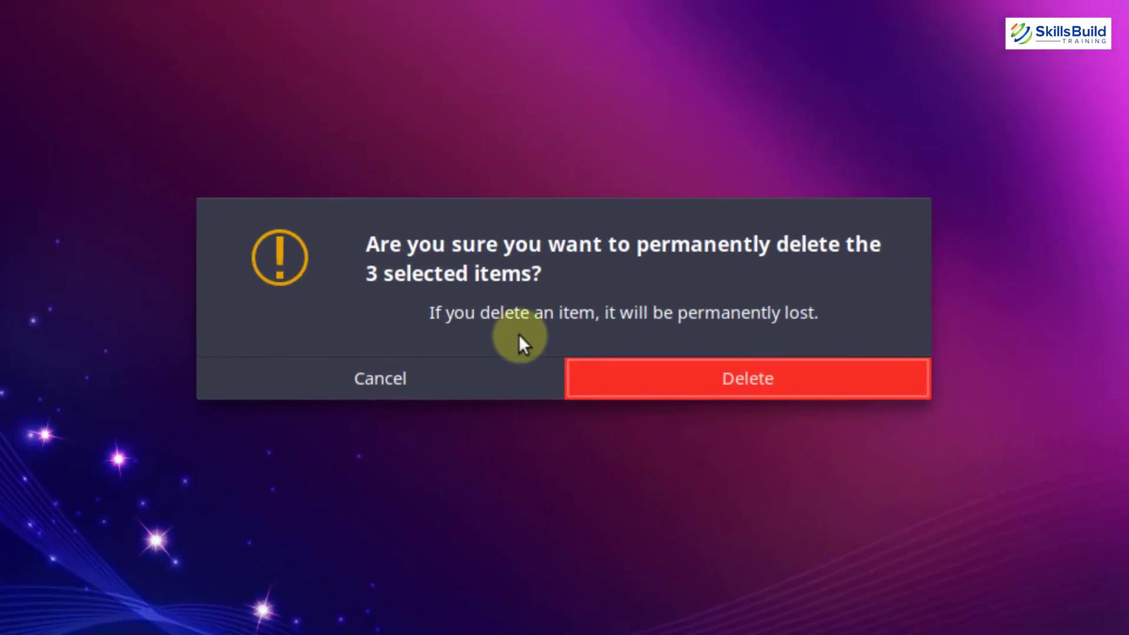
{"action": "left_click", "coordinate": [704, 378]}
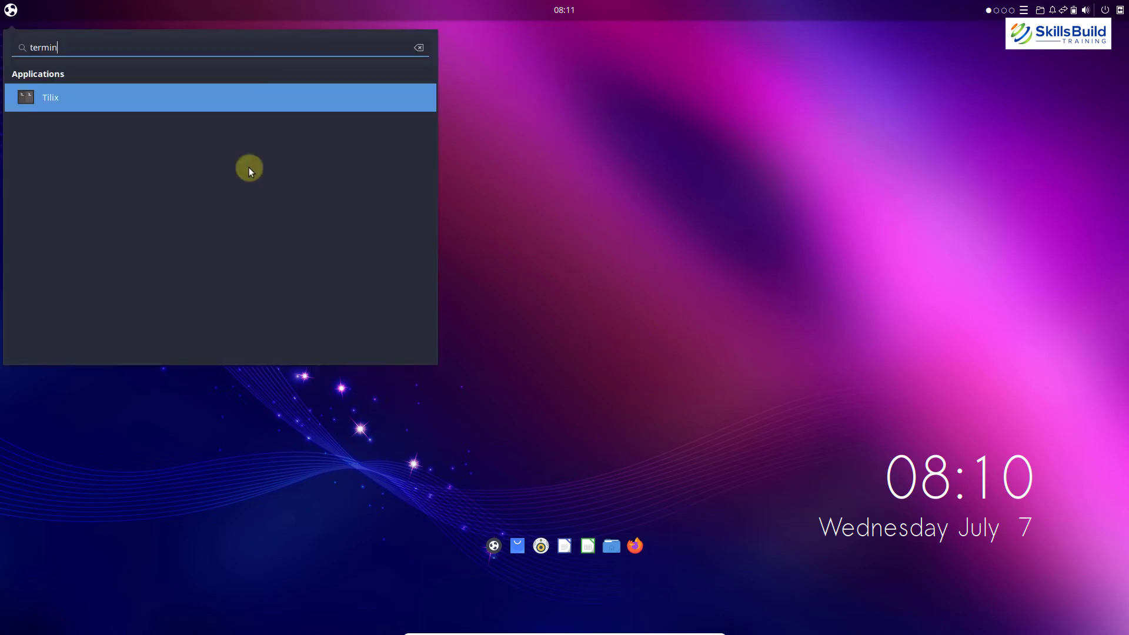
Step: Launch the Tilix terminal, run top to view the running processes, and suspend it
{"action": "left_click", "coordinate": [110, 103]}
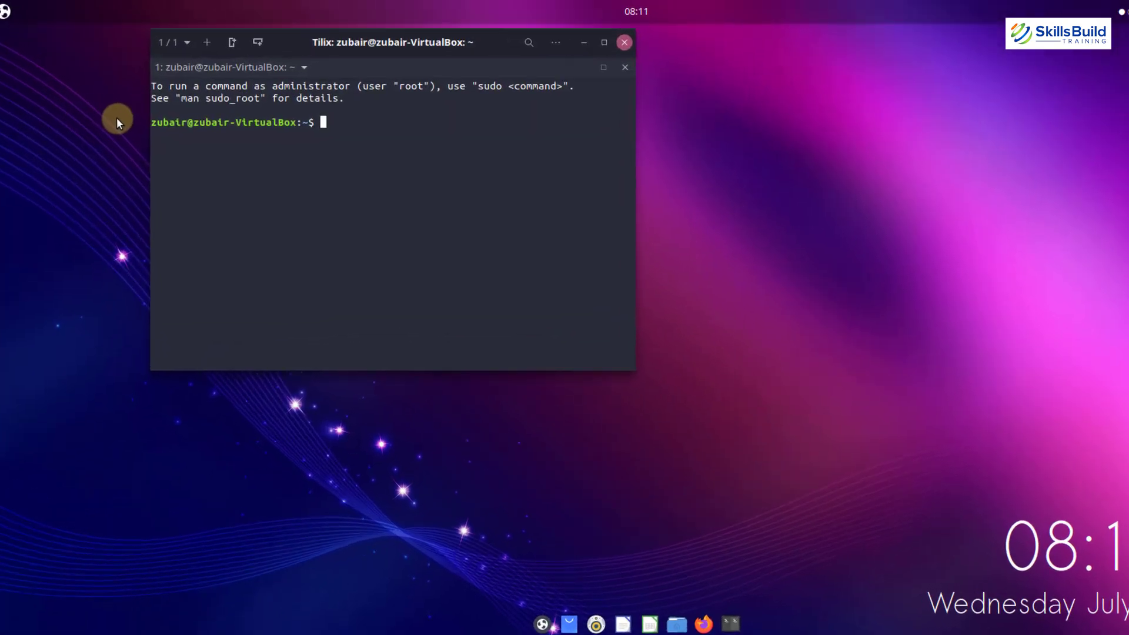
{"action": "type", "text": "top"}
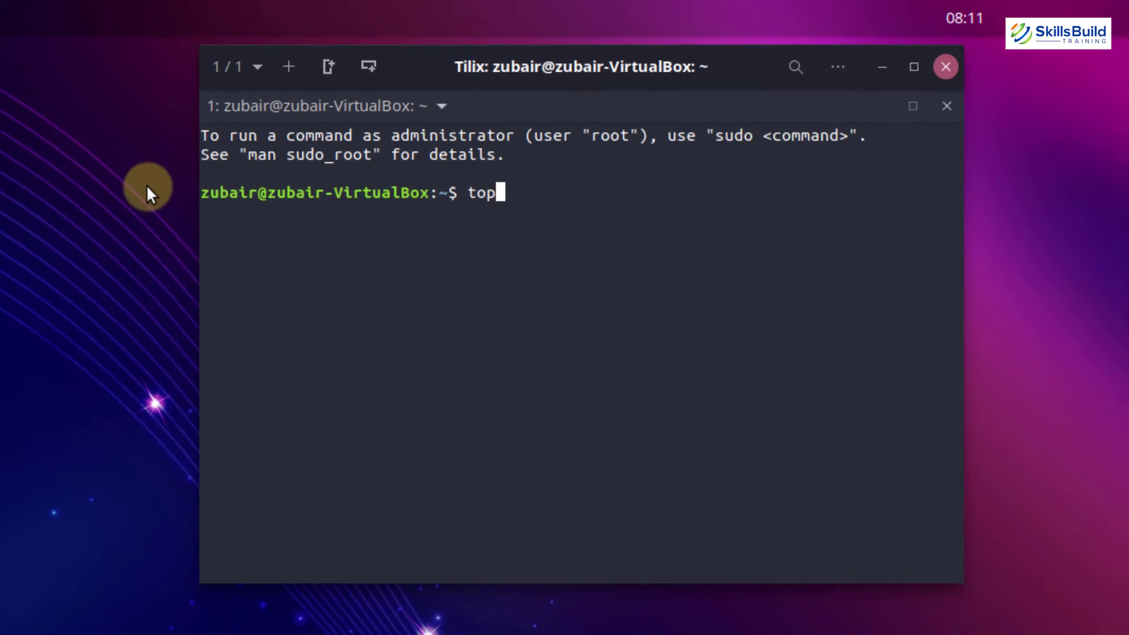
{"action": "key", "text": "Return"}
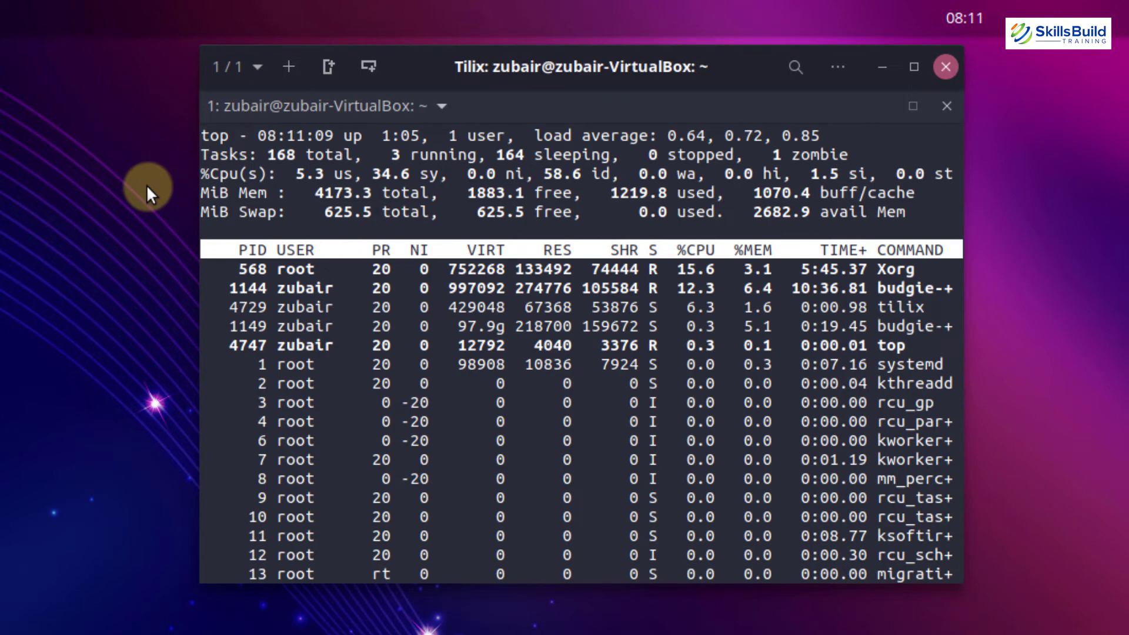
{"action": "key", "text": "ctrl+z"}
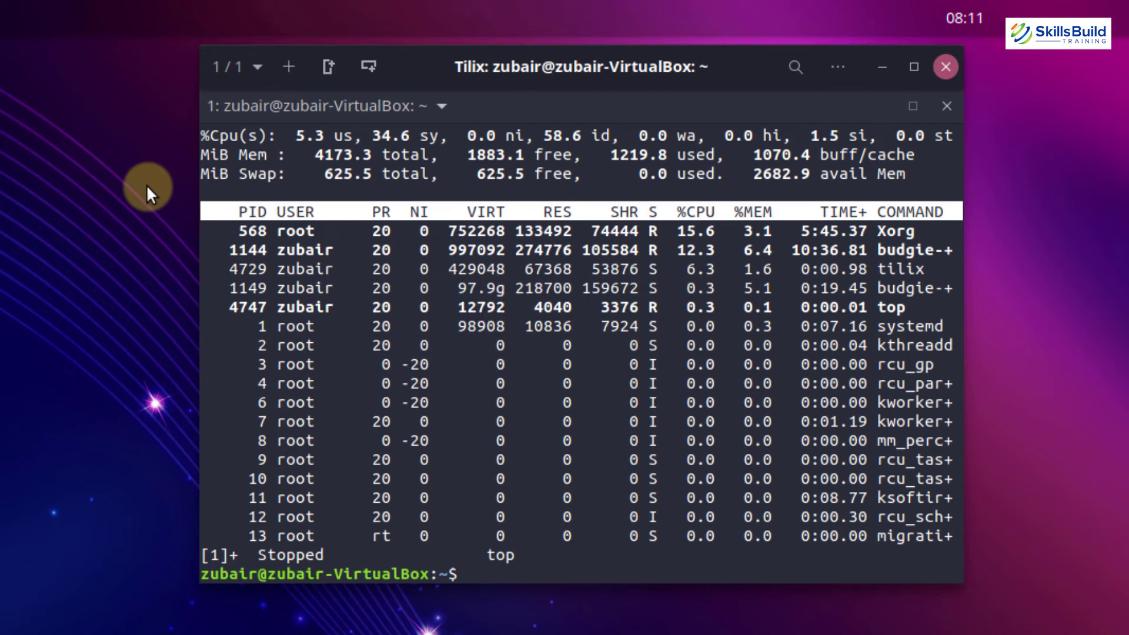
Step: Run htop to examine CPU, memory and process usage, then close the terminal
{"action": "type", "text": "htop"}
{"action": "key", "text": "Return"}
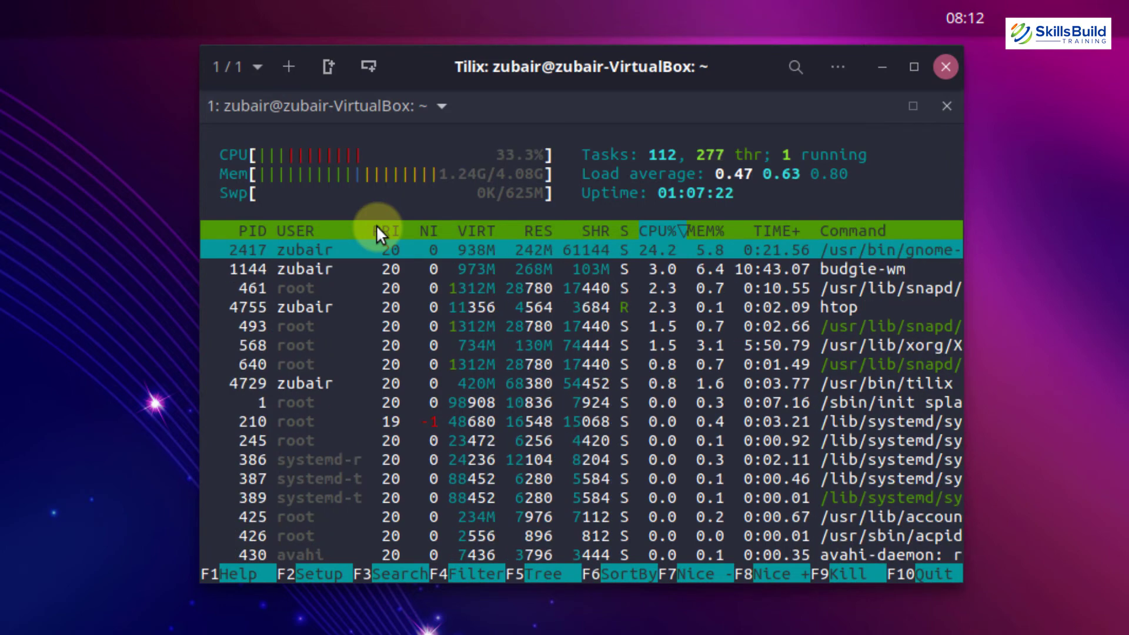
{"action": "left_click", "coordinate": [945, 66]}
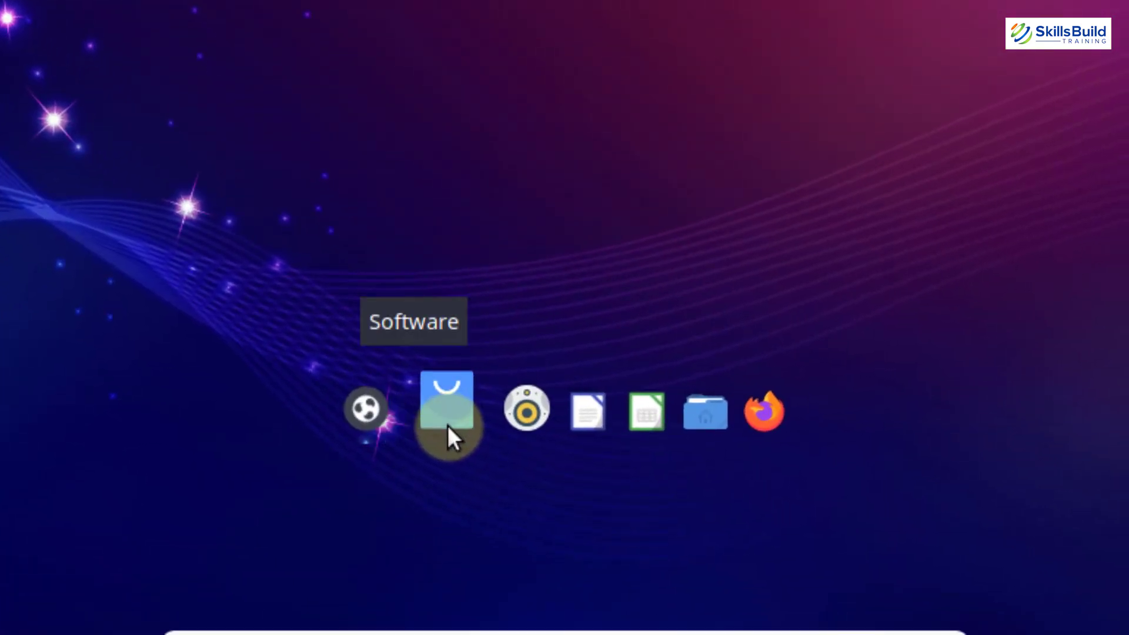
Step: Open the Software application
{"action": "left_click", "coordinate": [448, 426]}
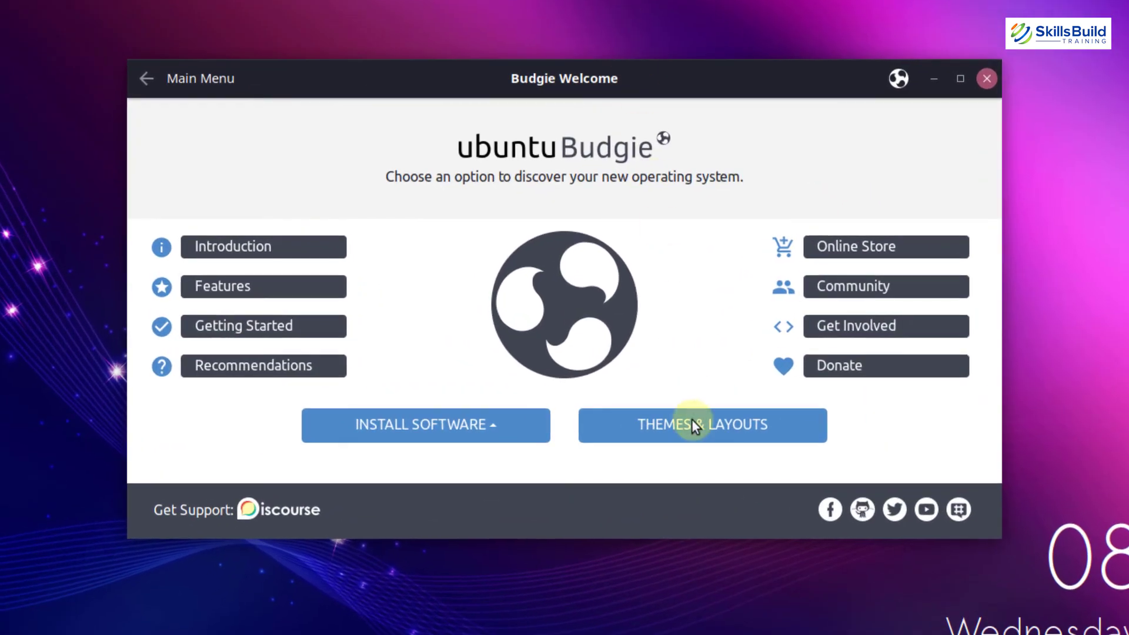
Step: Open Themes & Layouts in Budgie Welcome, review the Pocillo makeover options and apply the Arc Design makeover
{"action": "left_click", "coordinate": [693, 422]}
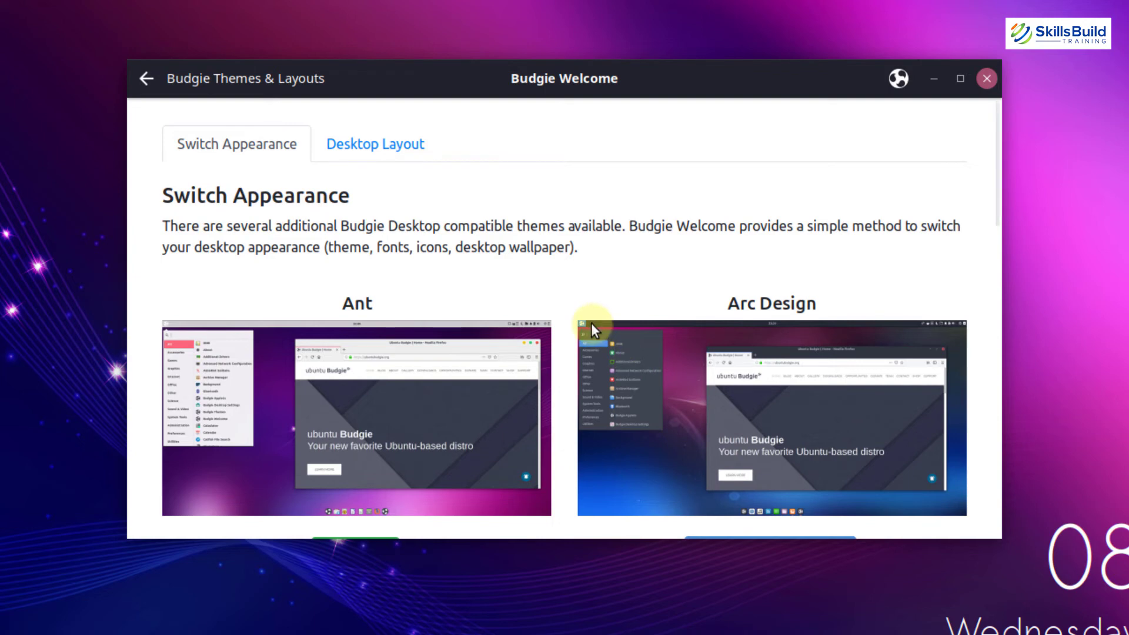
{"action": "scroll", "coordinate": [592, 323], "scroll_direction": "down", "scroll_amount": 5}
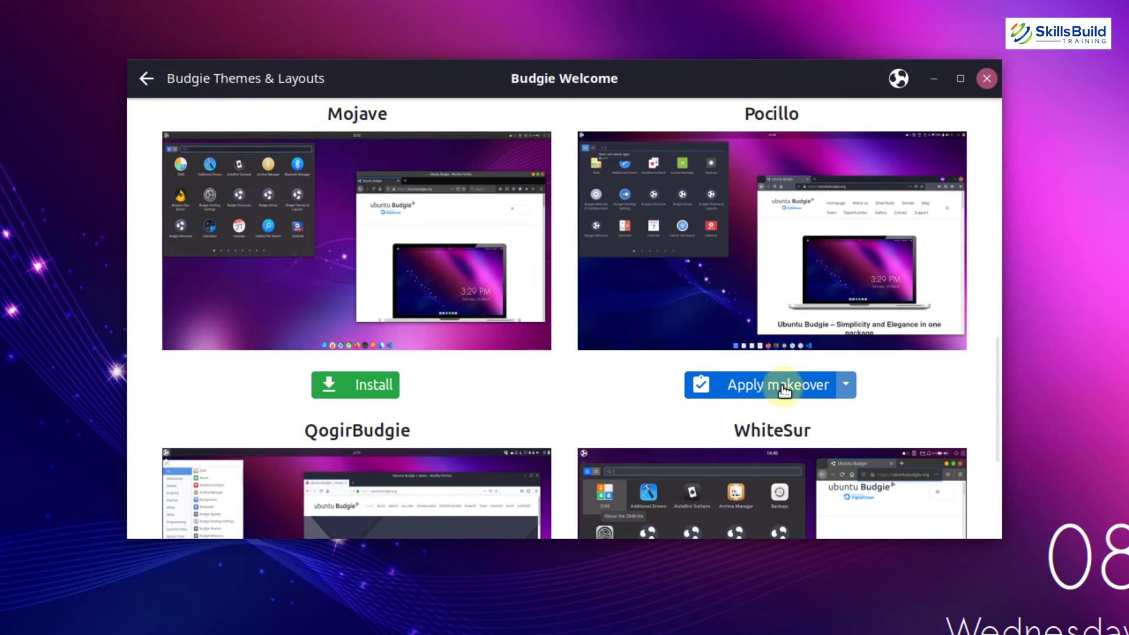
{"action": "left_click", "coordinate": [849, 387]}
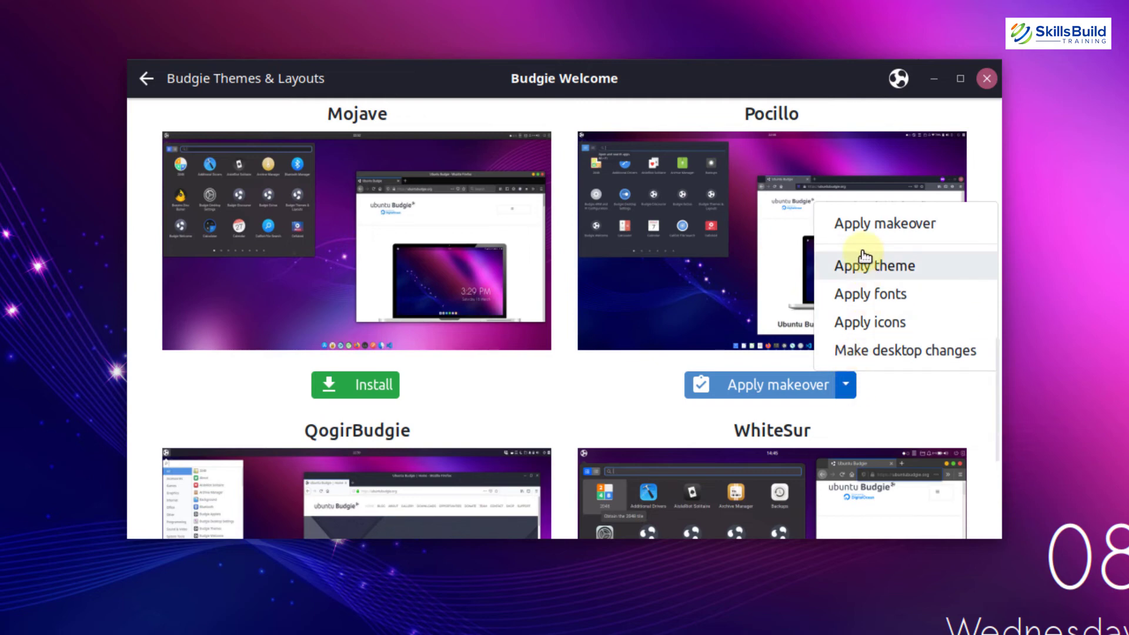
{"action": "key", "text": "Down"}
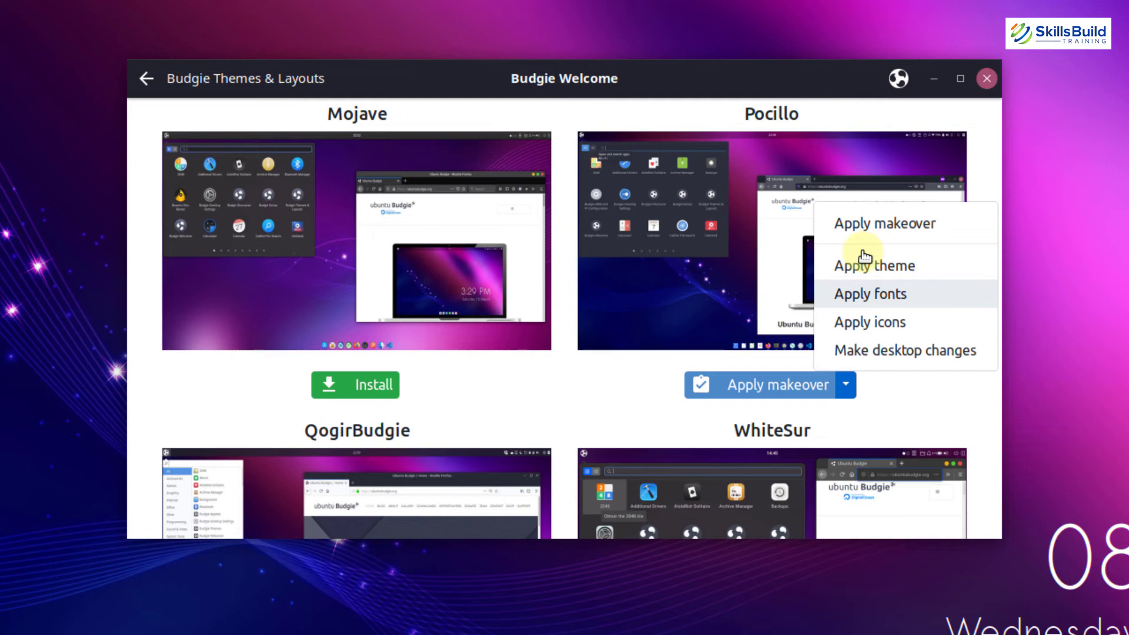
{"action": "left_click", "coordinate": [767, 390]}
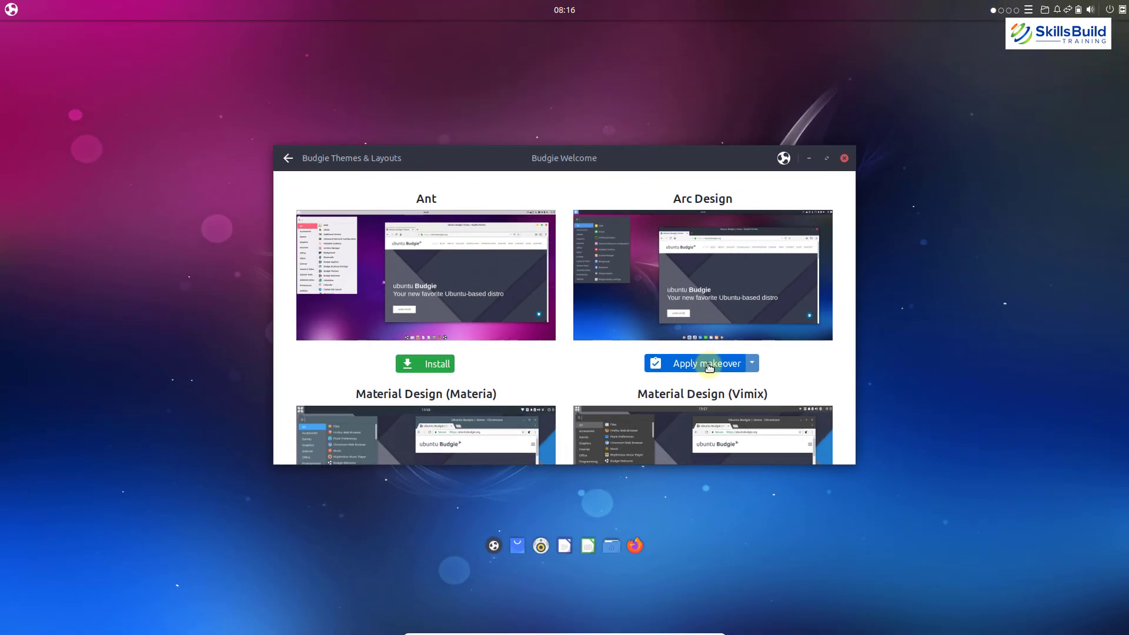
Step: Look through the available desktop layouts in Budgie Welcome and apply The One layout
{"action": "scroll", "coordinate": [708, 366], "scroll_direction": "up", "scroll_amount": 3}
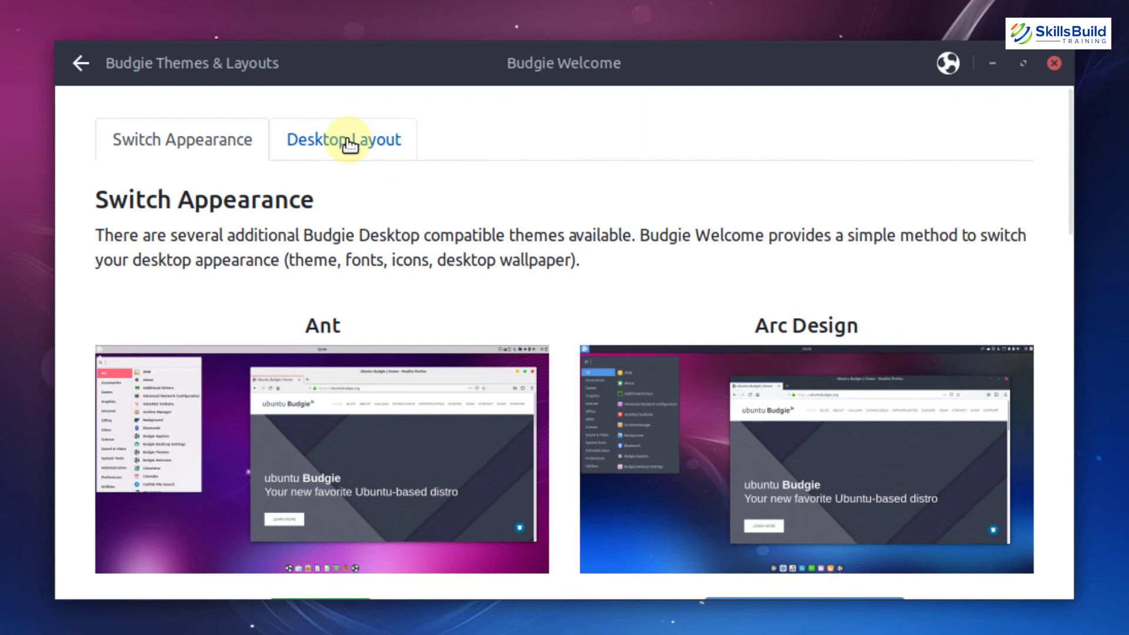
{"action": "left_click", "coordinate": [349, 141]}
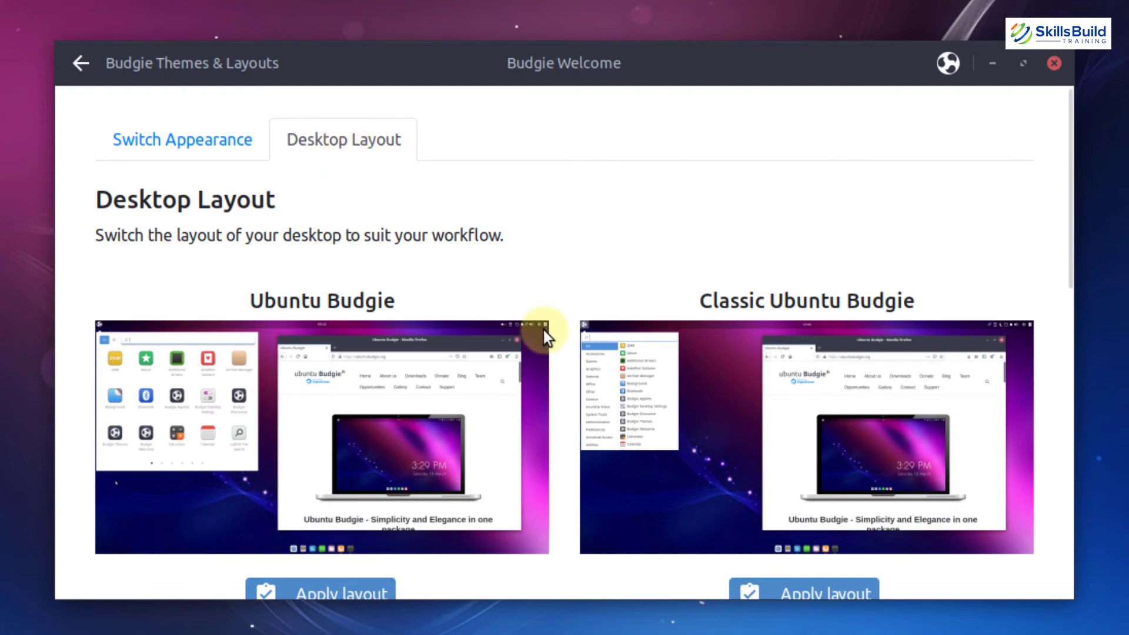
{"action": "scroll", "coordinate": [543, 330], "scroll_direction": "down", "scroll_amount": 5}
{"action": "scroll", "coordinate": [543, 330], "scroll_direction": "down", "scroll_amount": 1}
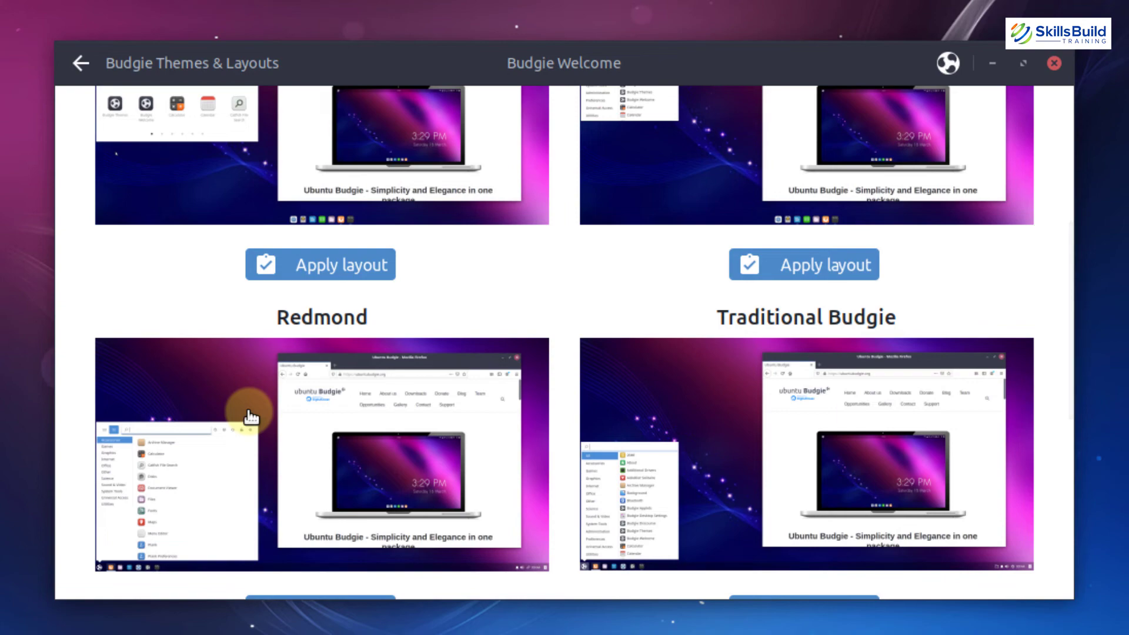
{"action": "scroll", "coordinate": [251, 416], "scroll_direction": "down", "scroll_amount": 5}
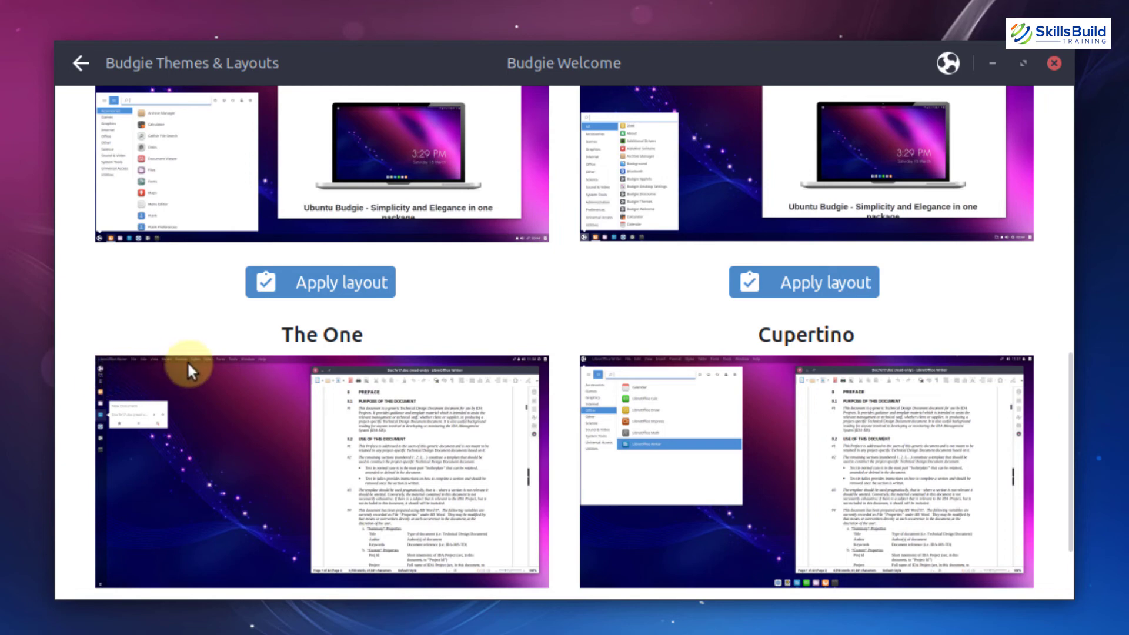
{"action": "scroll", "coordinate": [274, 349], "scroll_direction": "down", "scroll_amount": 3}
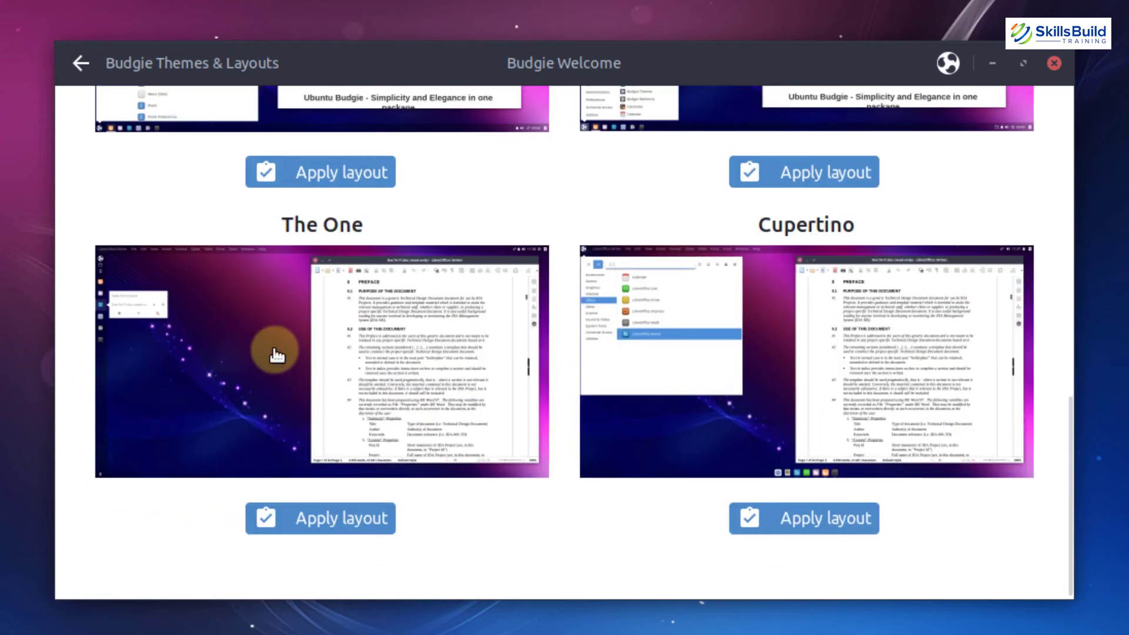
{"action": "left_click", "coordinate": [321, 524]}
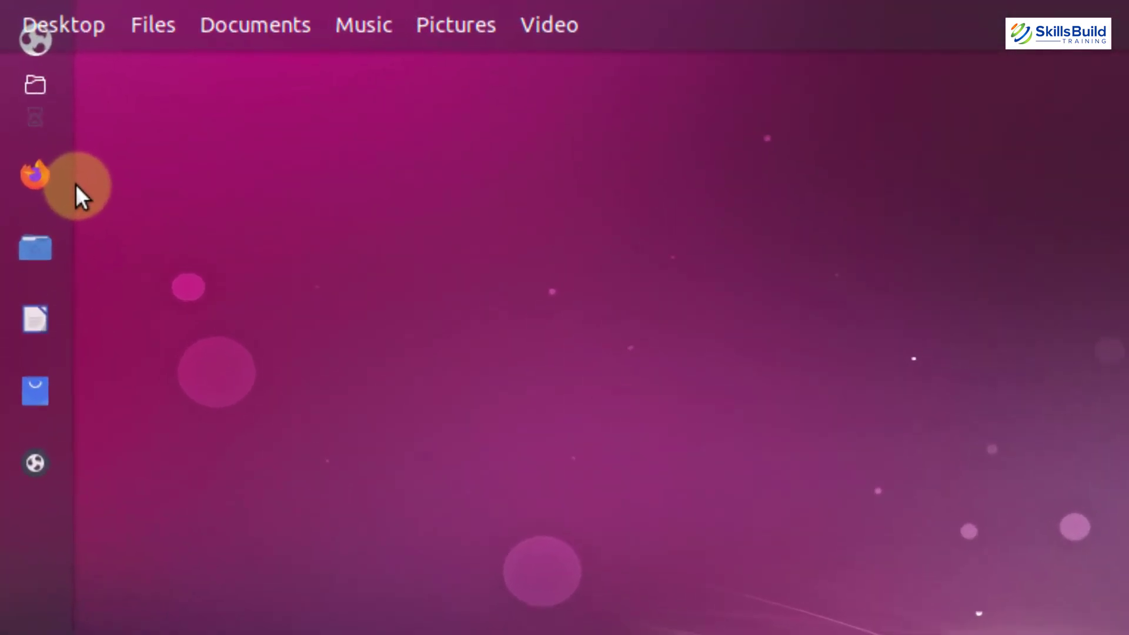
Step: Open the application menu of The One layout to look through its applications
{"action": "left_click", "coordinate": [40, 55]}
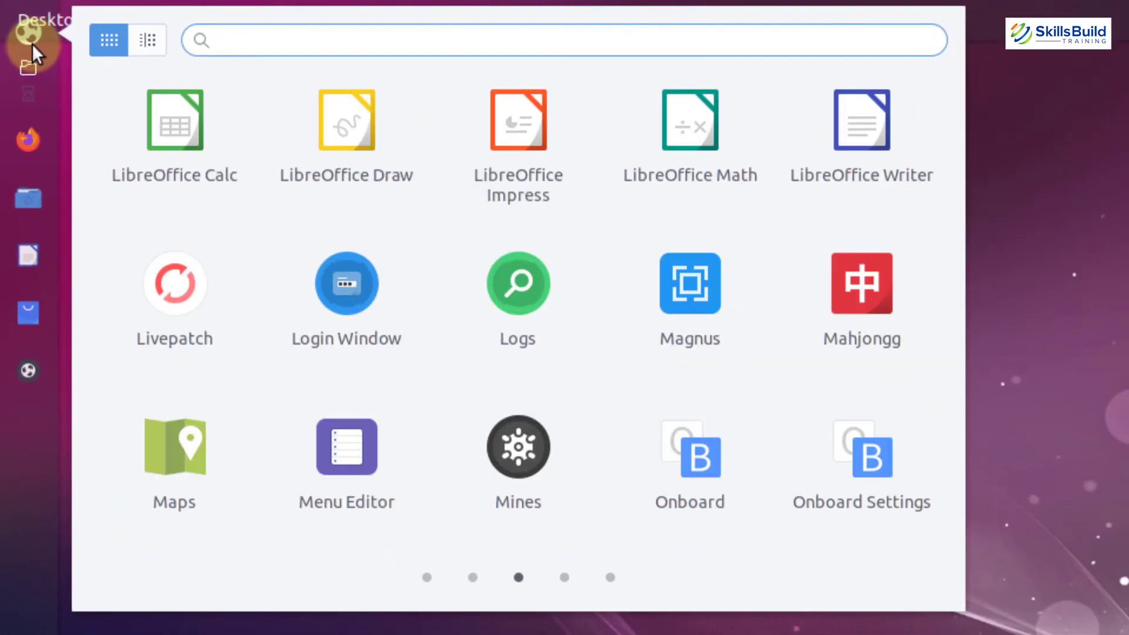
Step: Search the application menu for "email" and for "libre", then clear the search
{"action": "type", "text": "email"}
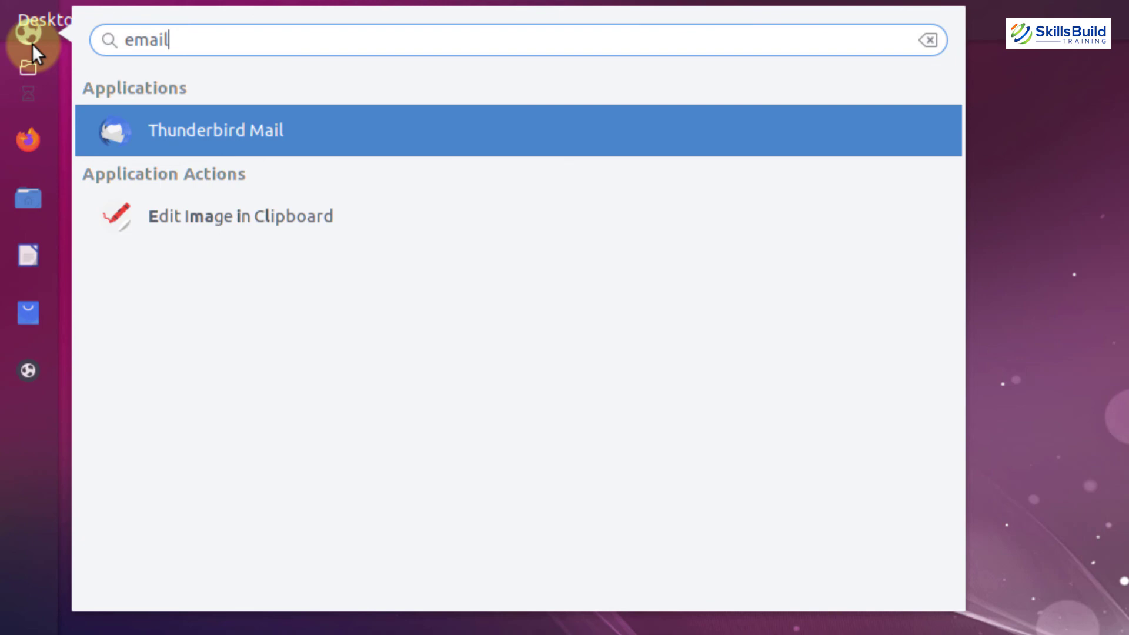
{"action": "key", "text": "ctrl+a"}
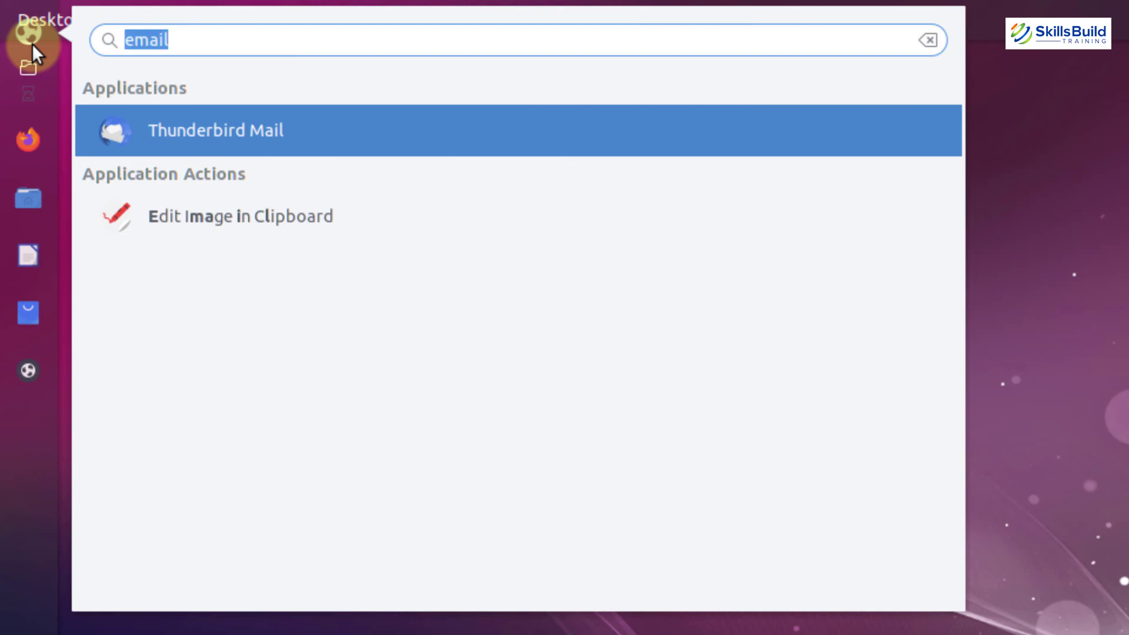
{"action": "type", "text": "libre"}
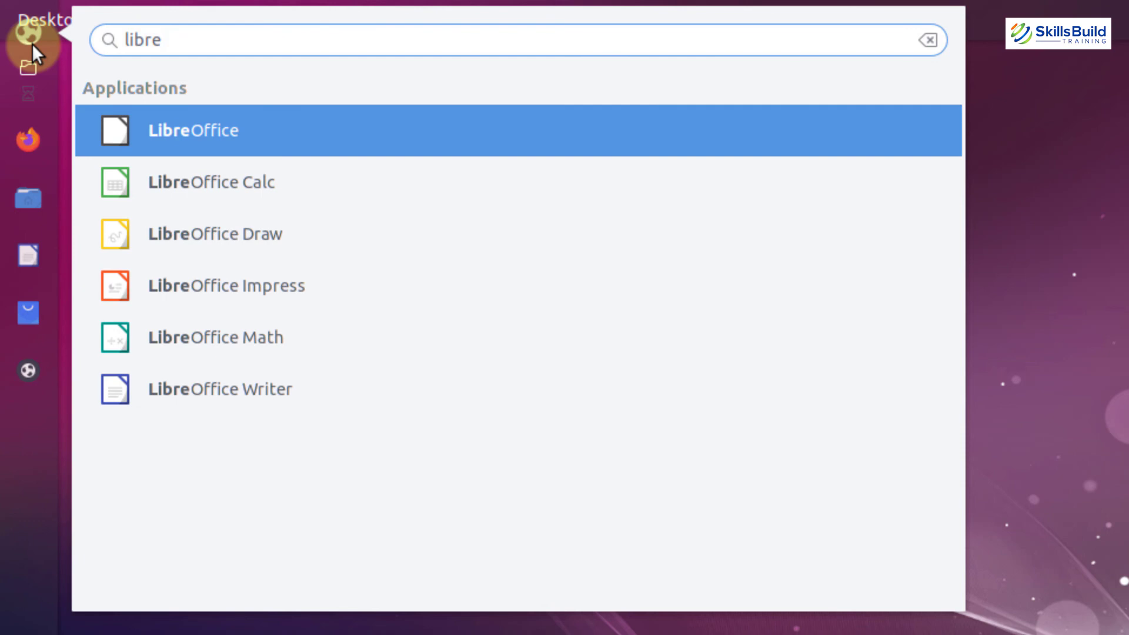
{"action": "key", "text": "ctrl+a"}
{"action": "key", "text": "BackSpace"}
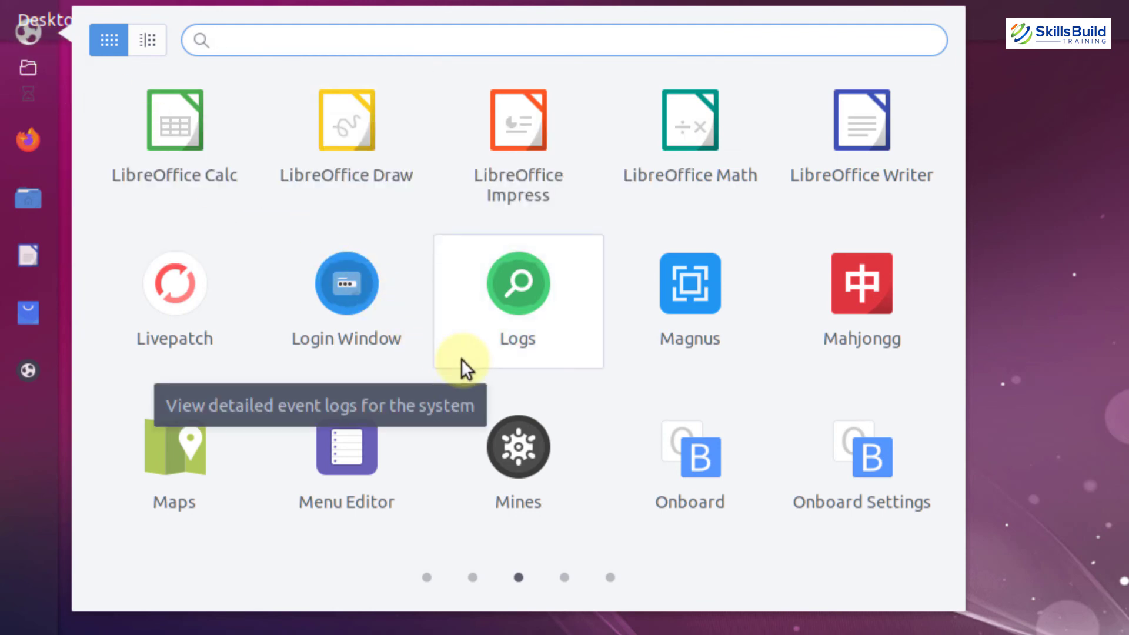
Step: Browse the first three pages of the application menu's grid from the beginning and close the menu
{"action": "left_click", "coordinate": [427, 577]}
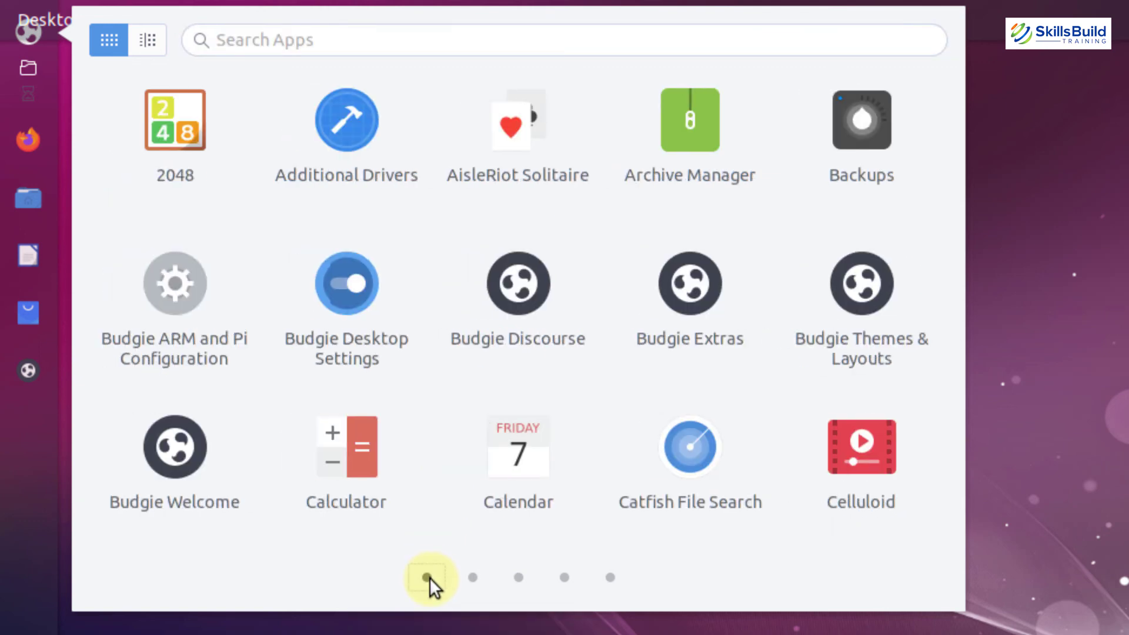
{"action": "key", "text": "Up"}
{"action": "key", "text": "Left"}
{"action": "key", "text": "Right"}
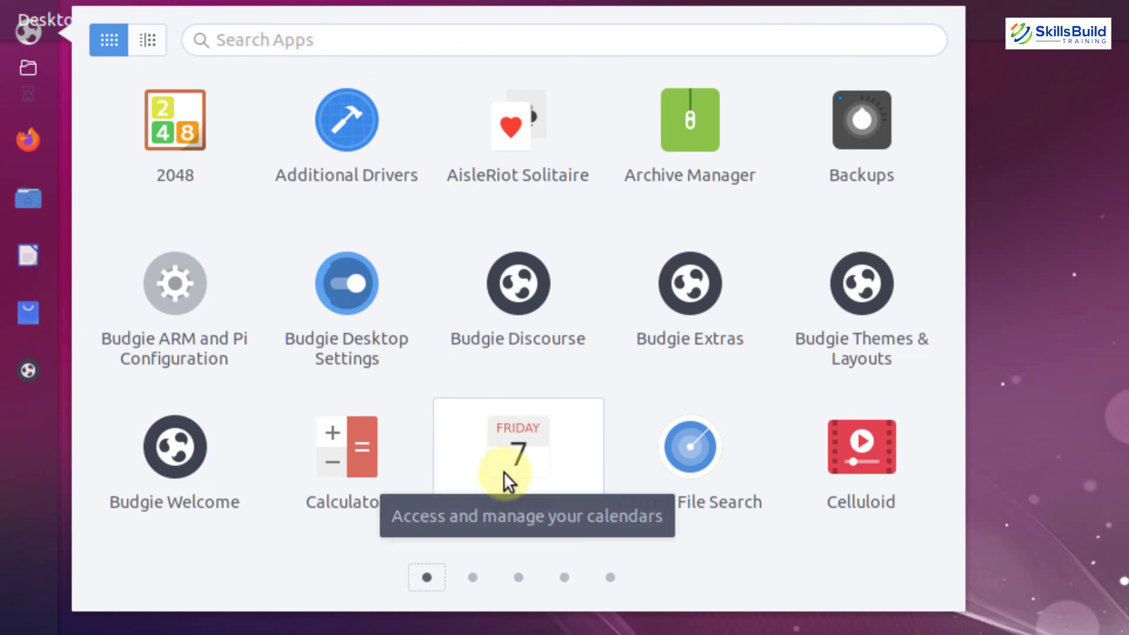
{"action": "key", "text": "Right"}
{"action": "key", "text": "Right"}
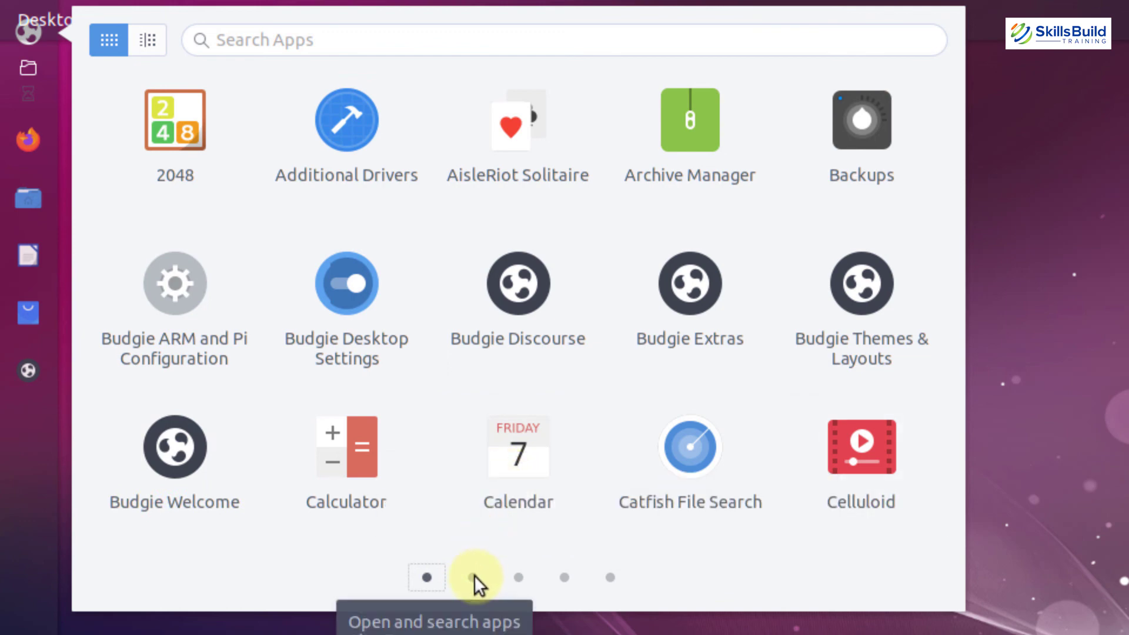
{"action": "left_click", "coordinate": [474, 576]}
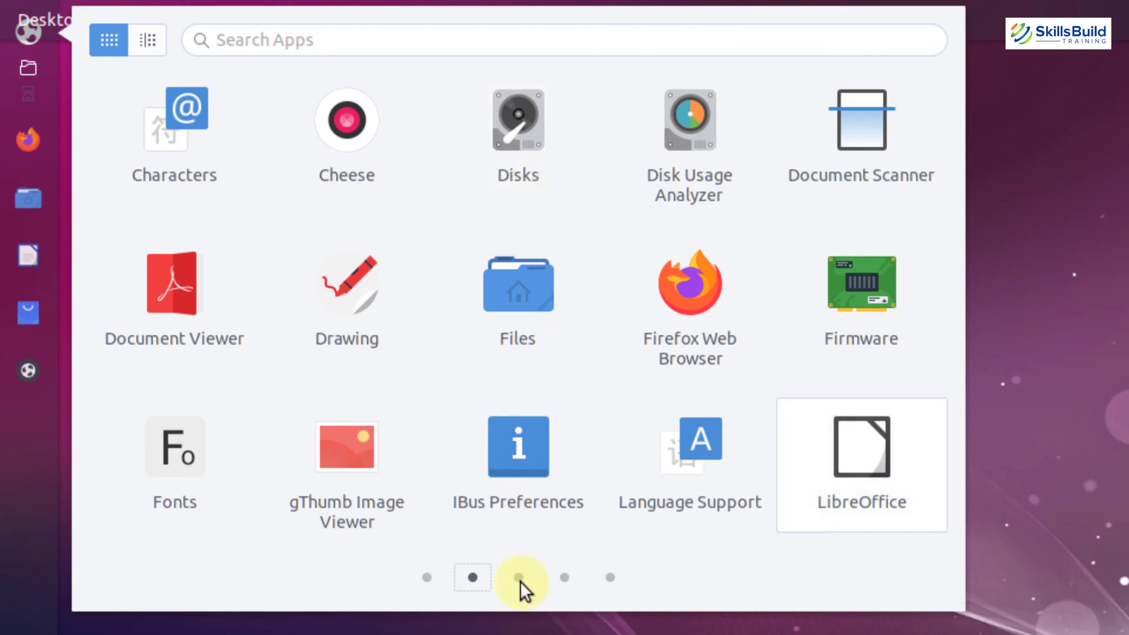
{"action": "left_click", "coordinate": [520, 582]}
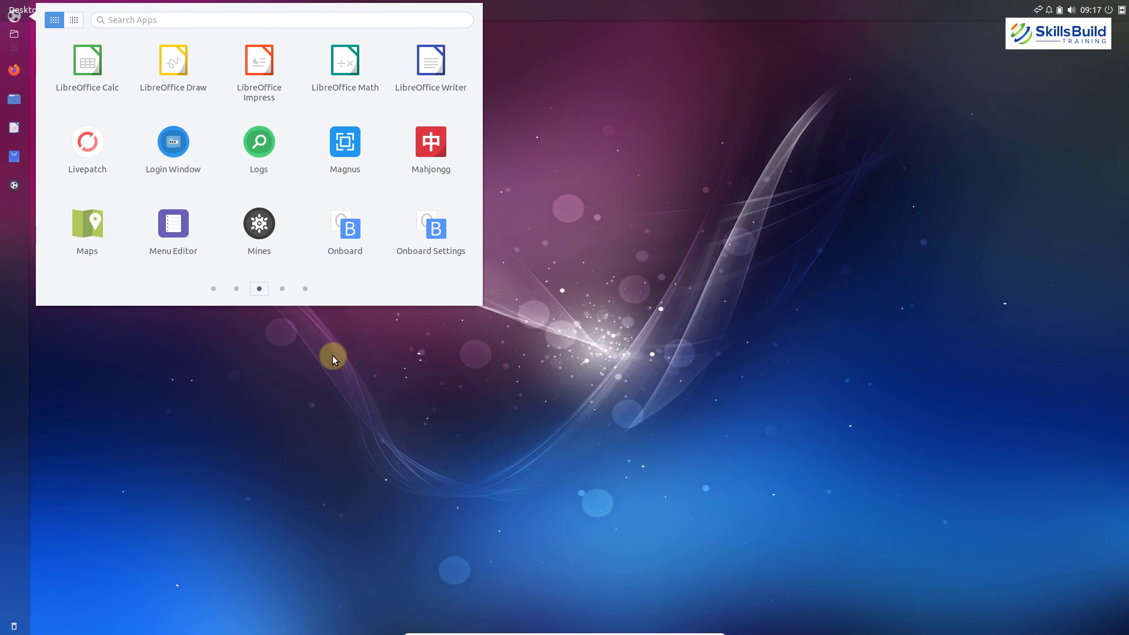
{"action": "left_click", "coordinate": [333, 355]}
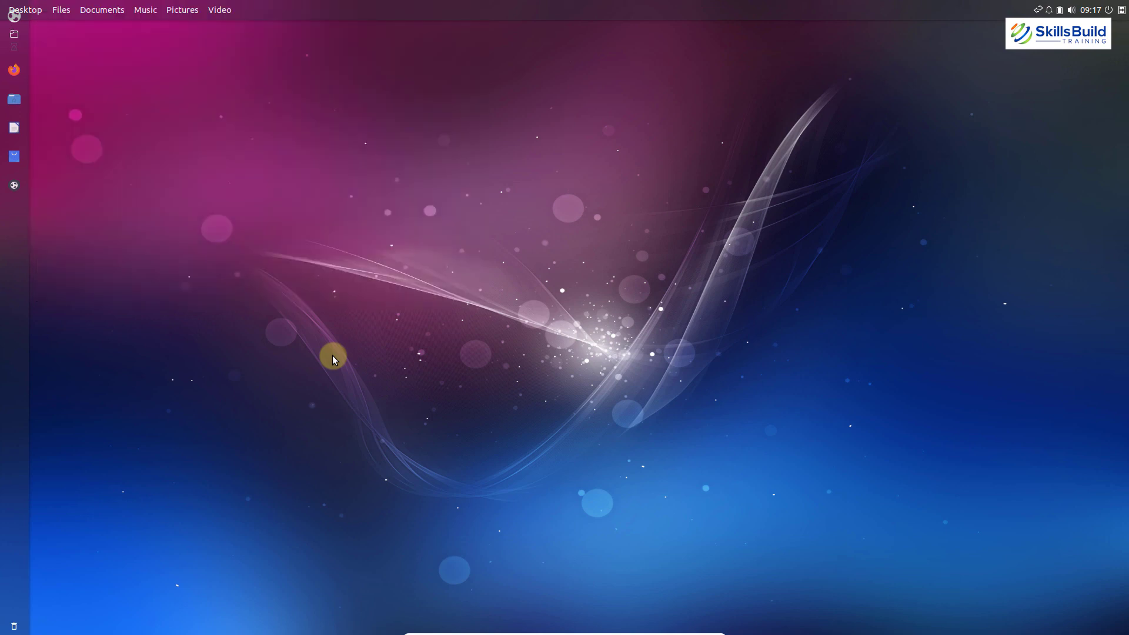